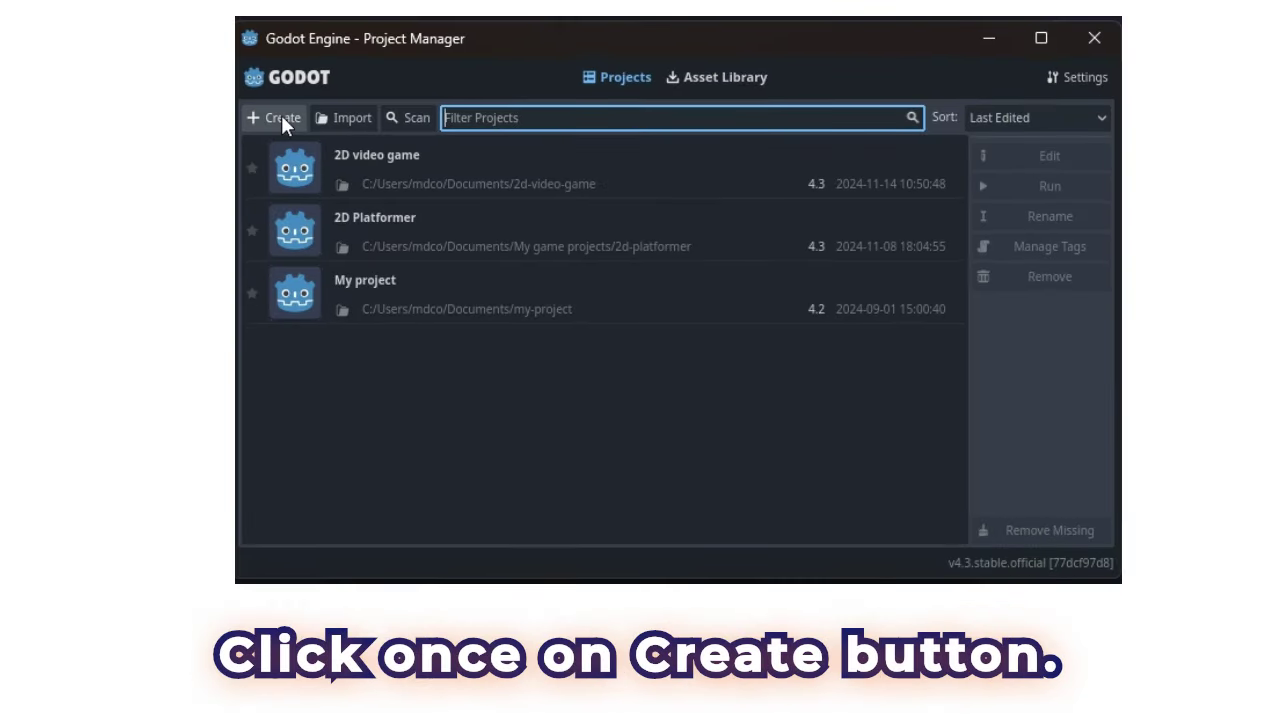
Step: Create a project named "3D Video game" with the Compatibility renderer, and give its empty scene a 3D Scene root node
{"action": "left_click", "coordinate": [281, 116]}
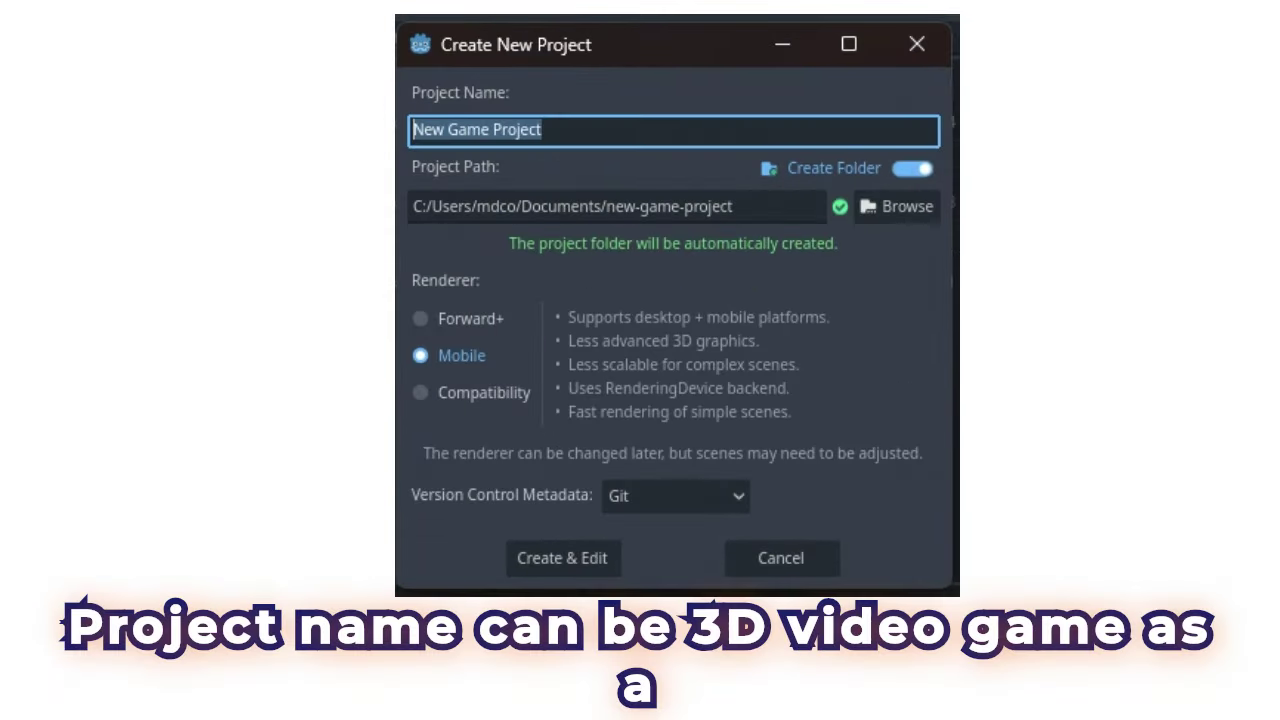
{"action": "type", "text": "3D V"}
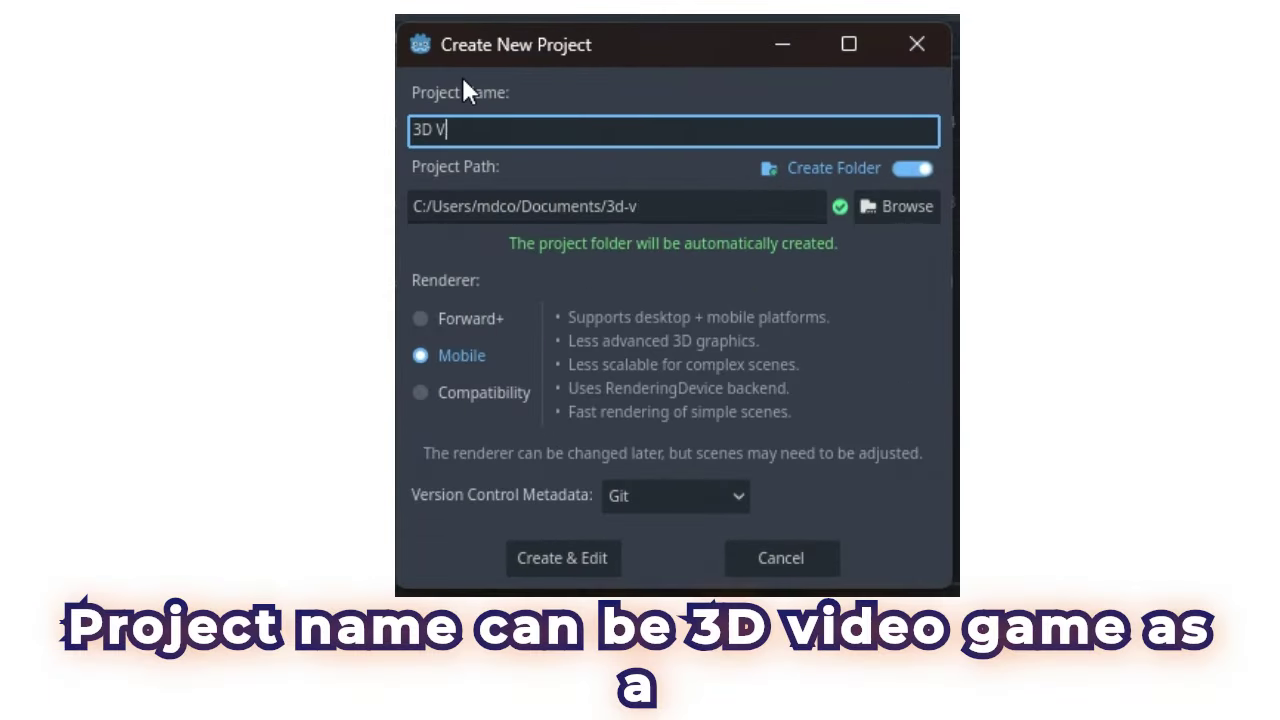
{"action": "type", "text": "ideo game"}
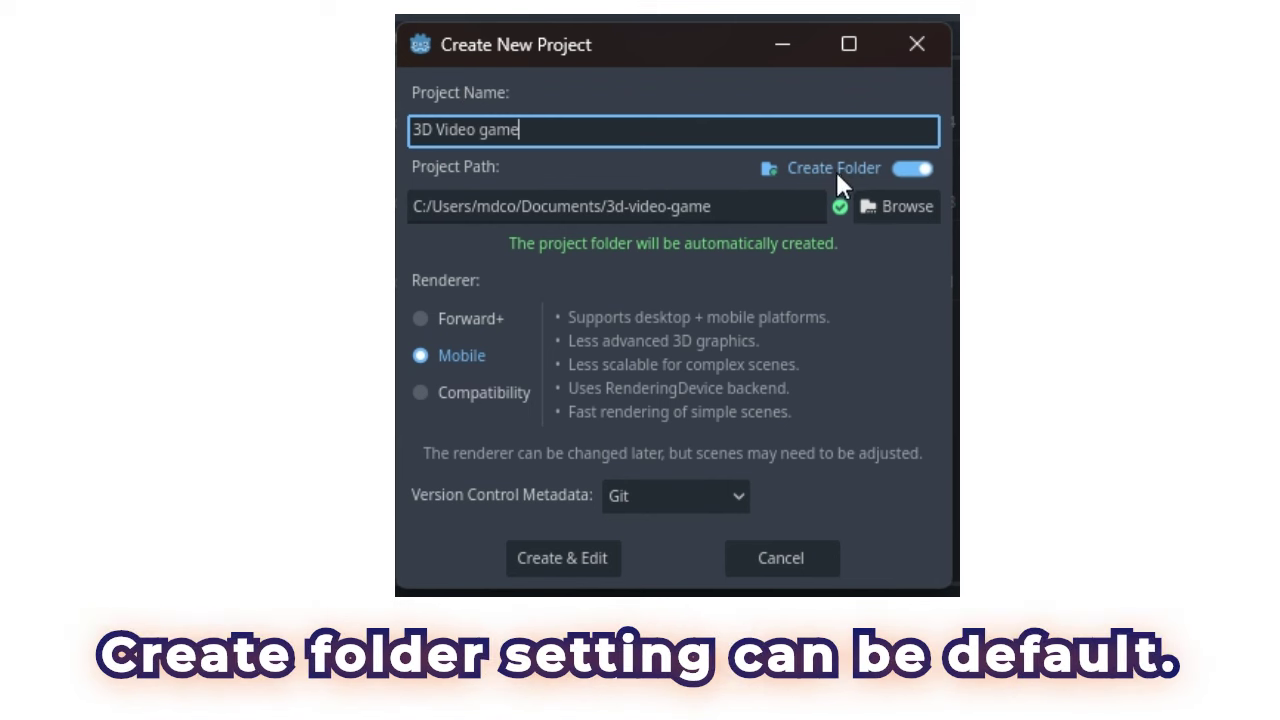
{"action": "left_click", "coordinate": [722, 206]}
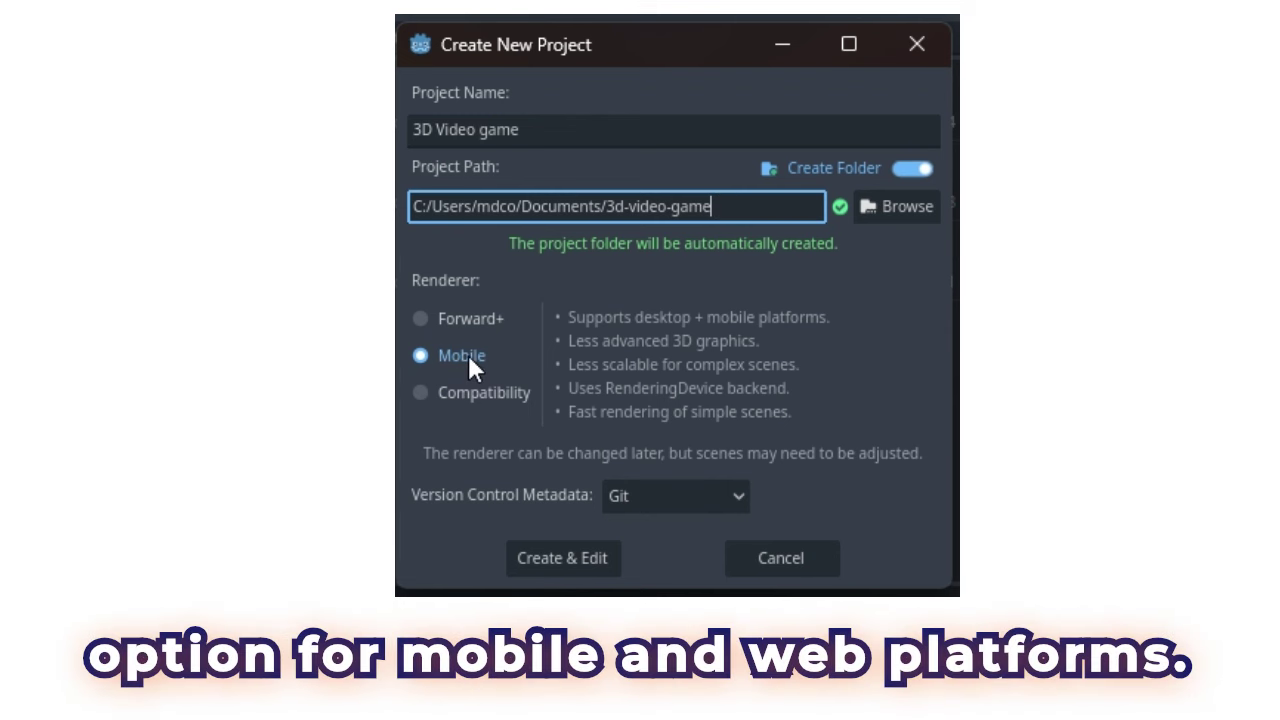
{"action": "left_click", "coordinate": [425, 403]}
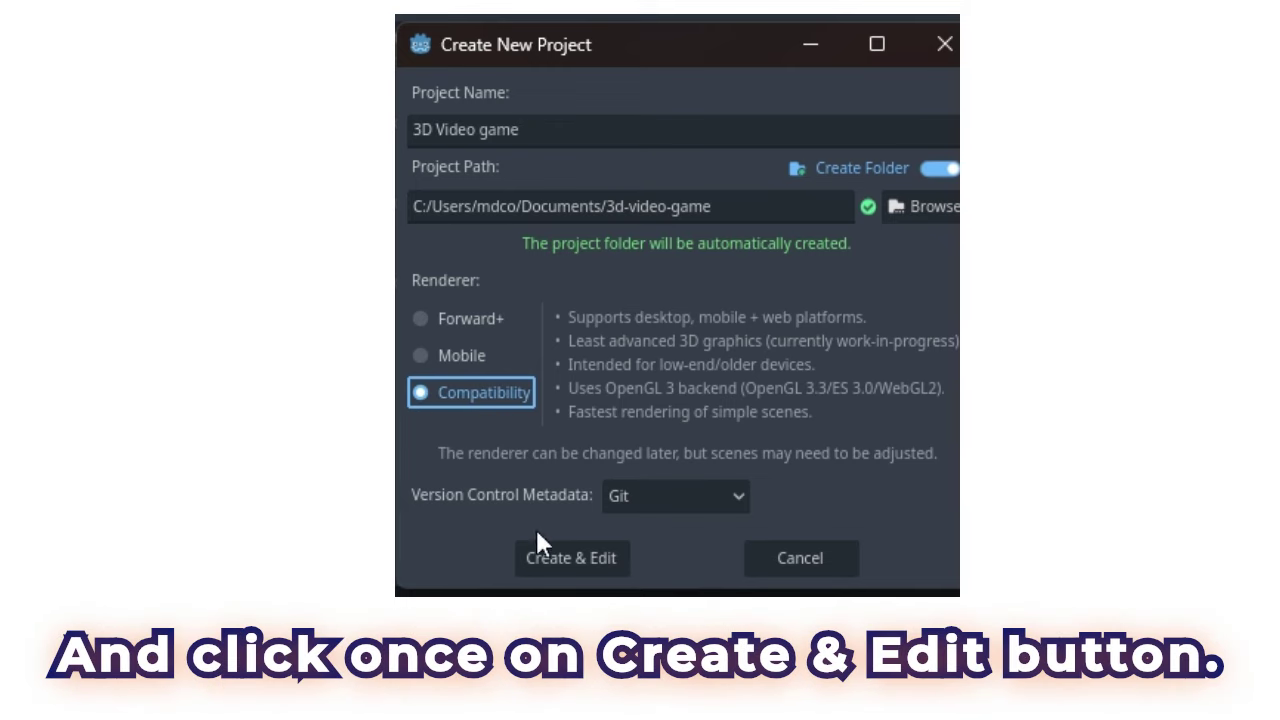
{"action": "left_click", "coordinate": [570, 558]}
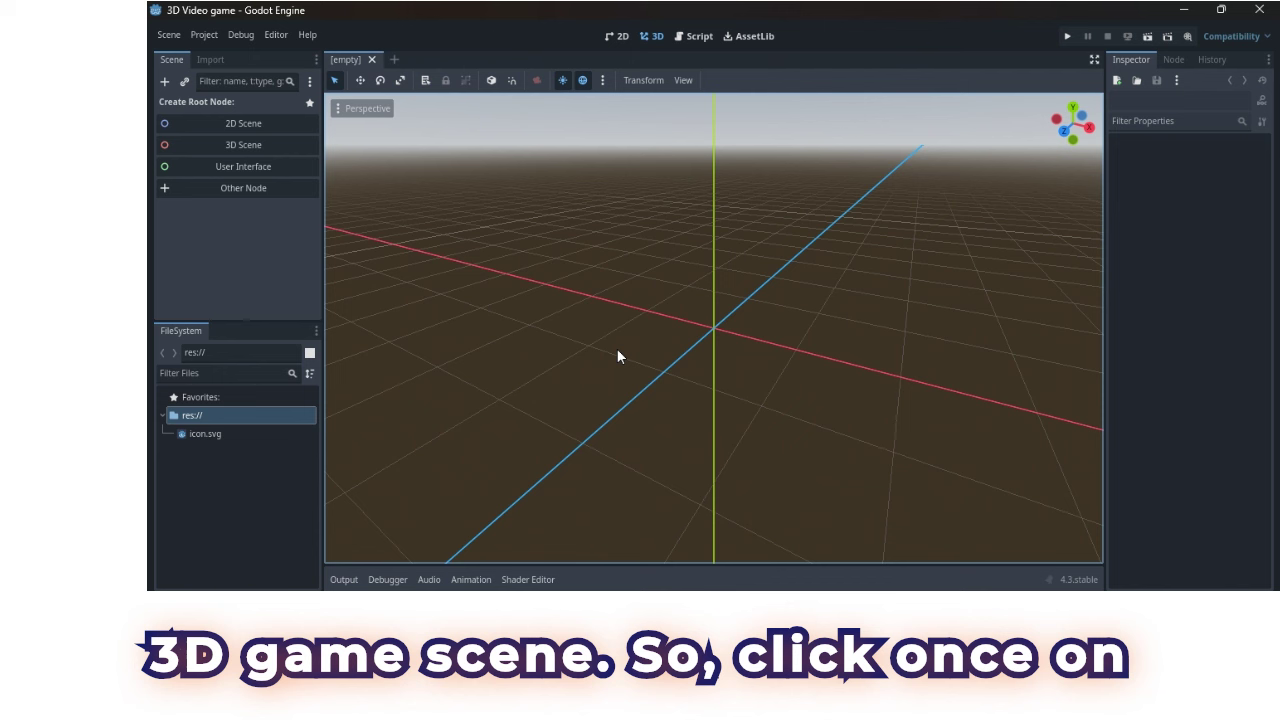
{"action": "left_click", "coordinate": [251, 146]}
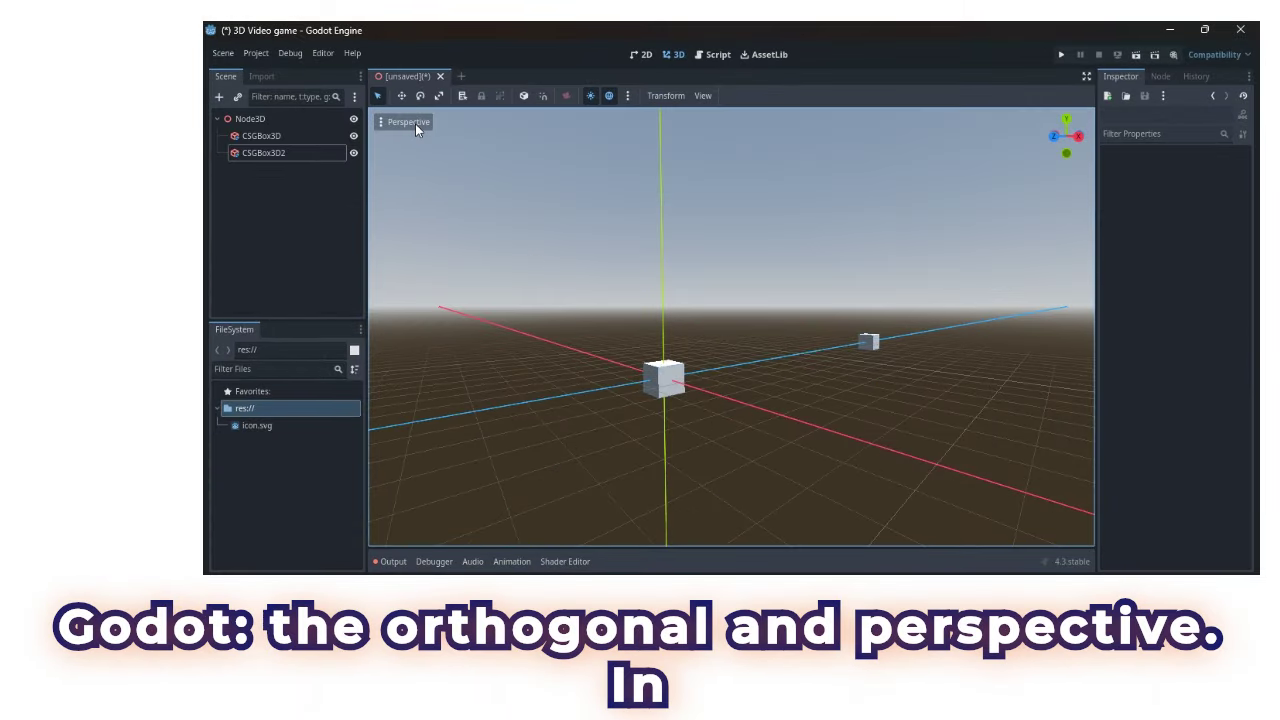
Step: Compare the two boxes in the viewport's orthogonal and perspective projections, finishing in Perspective
{"action": "left_click", "coordinate": [408, 122]}
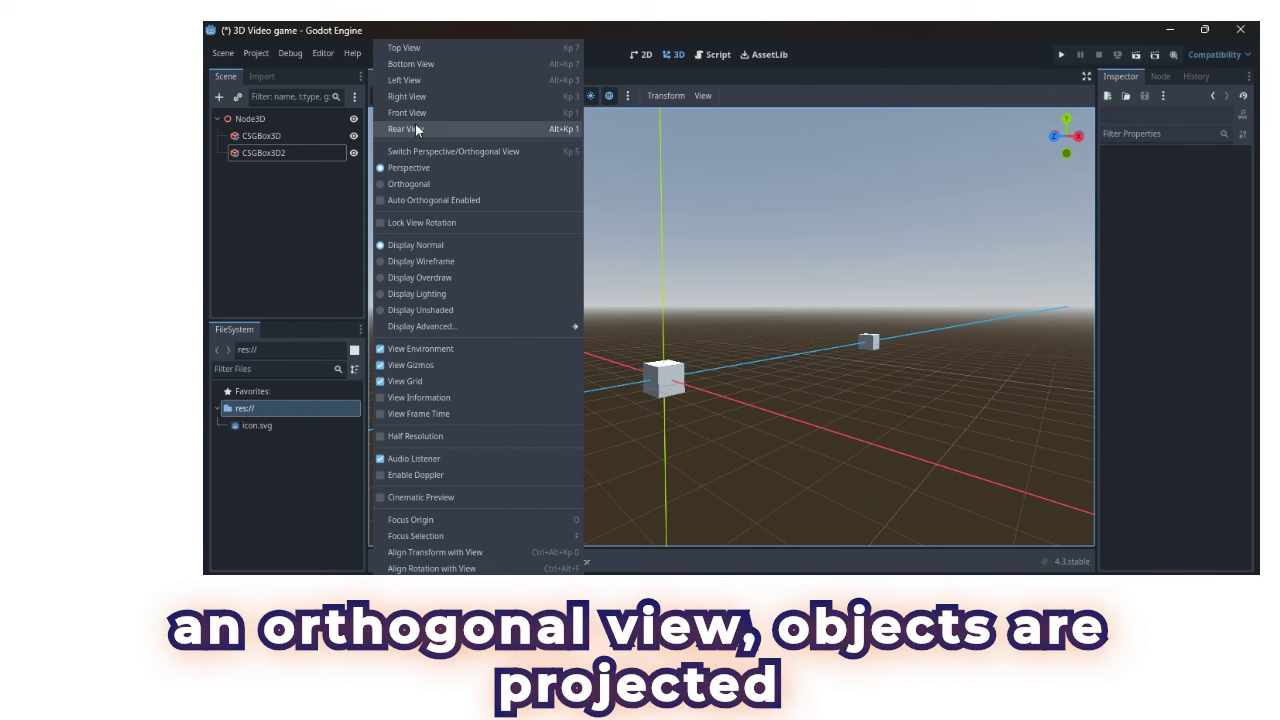
{"action": "left_click", "coordinate": [421, 185]}
{"action": "left_click", "coordinate": [607, 231]}
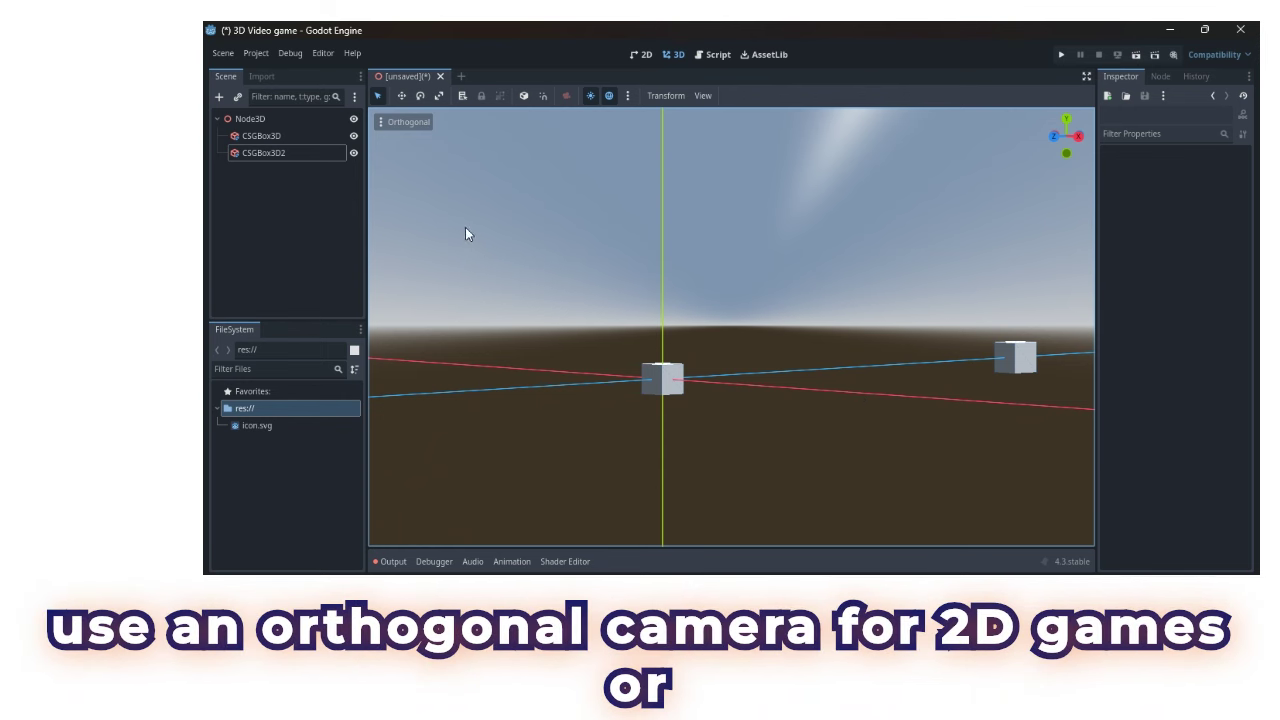
{"action": "left_click", "coordinate": [408, 121]}
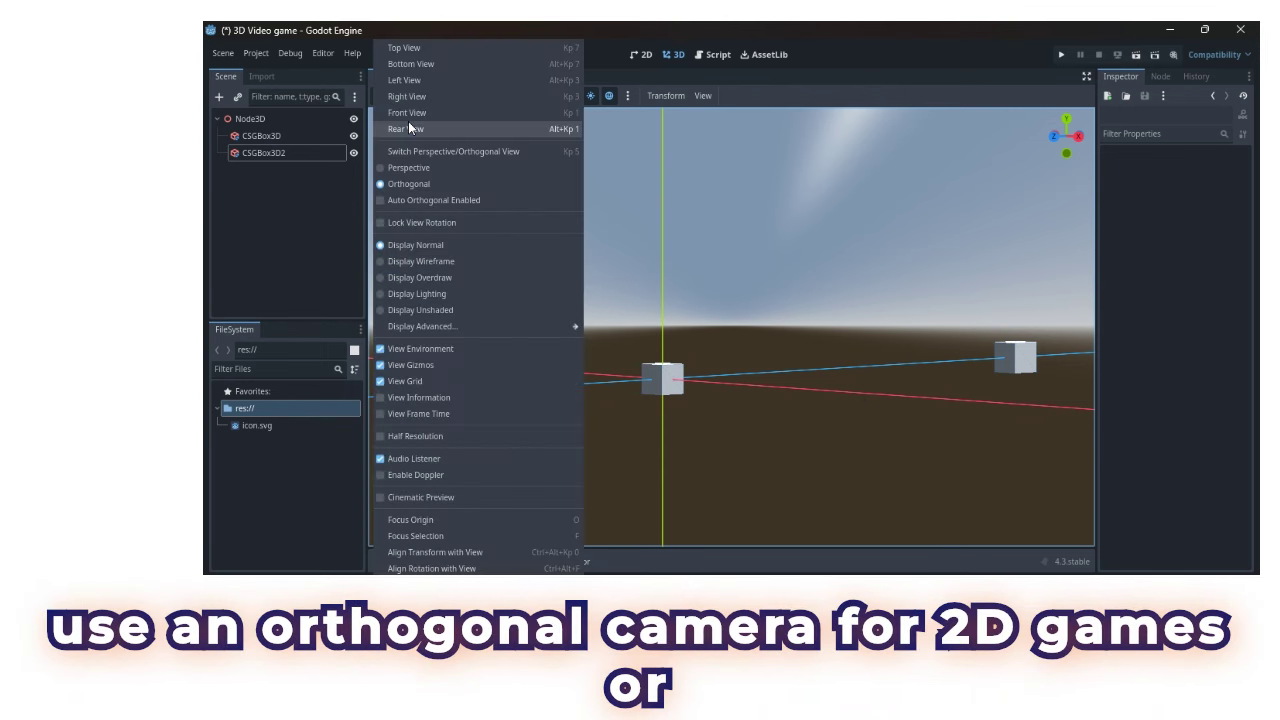
{"action": "left_click", "coordinate": [420, 170]}
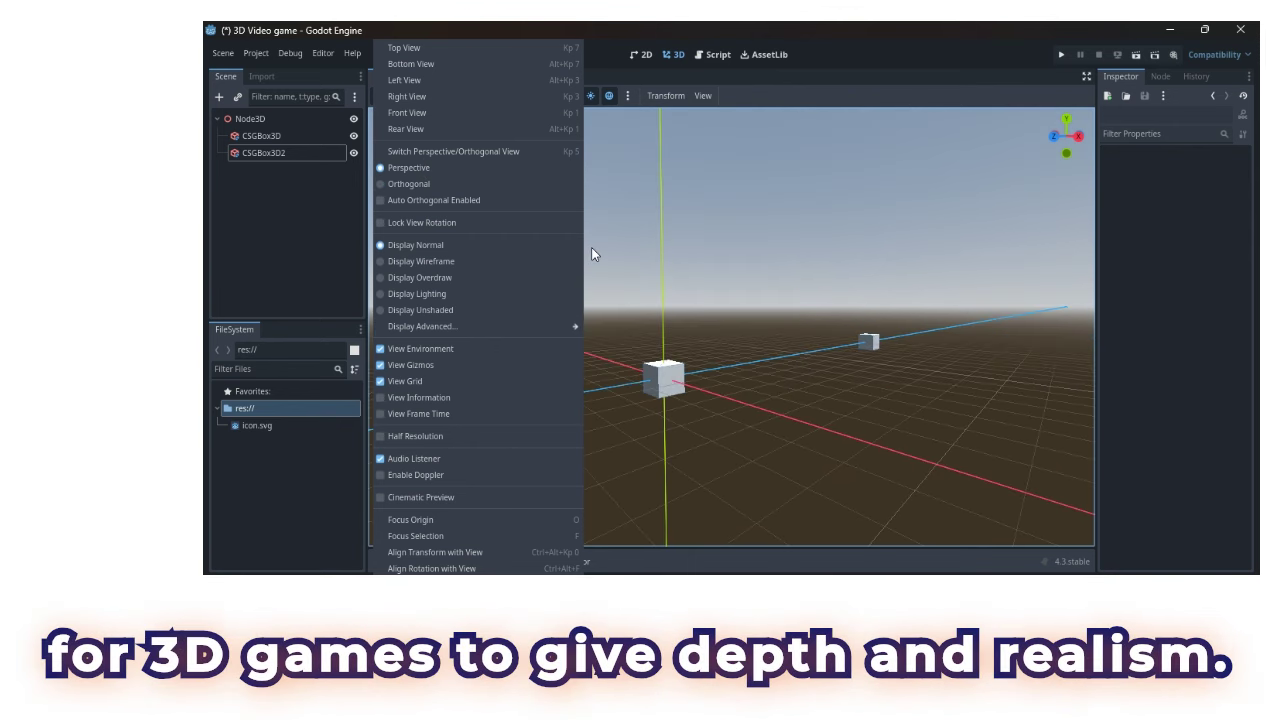
{"action": "left_click", "coordinate": [591, 250]}
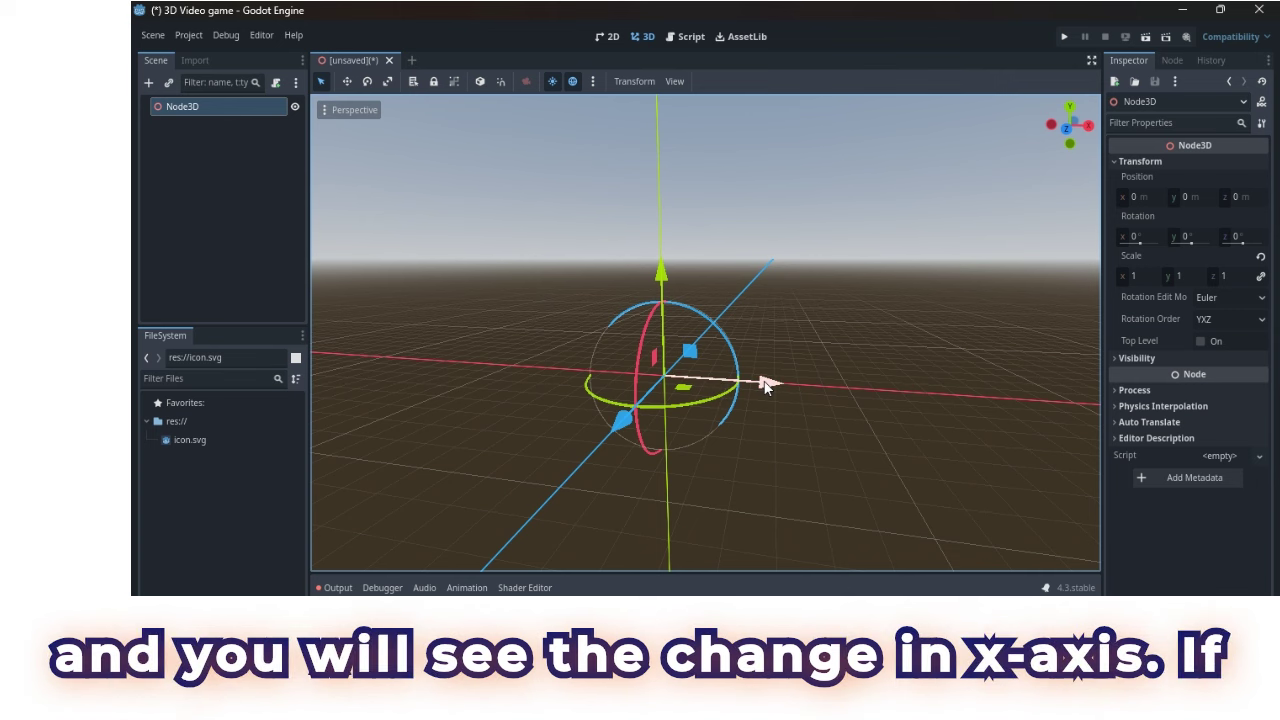
Step: Move Node3D along its X, Y and Z axes to about (-4.8, -0.56, 0.1) m, and reset its position to the default
{"action": "left_click_drag", "start_coordinate": [765, 385], "coordinate": [853, 394]}
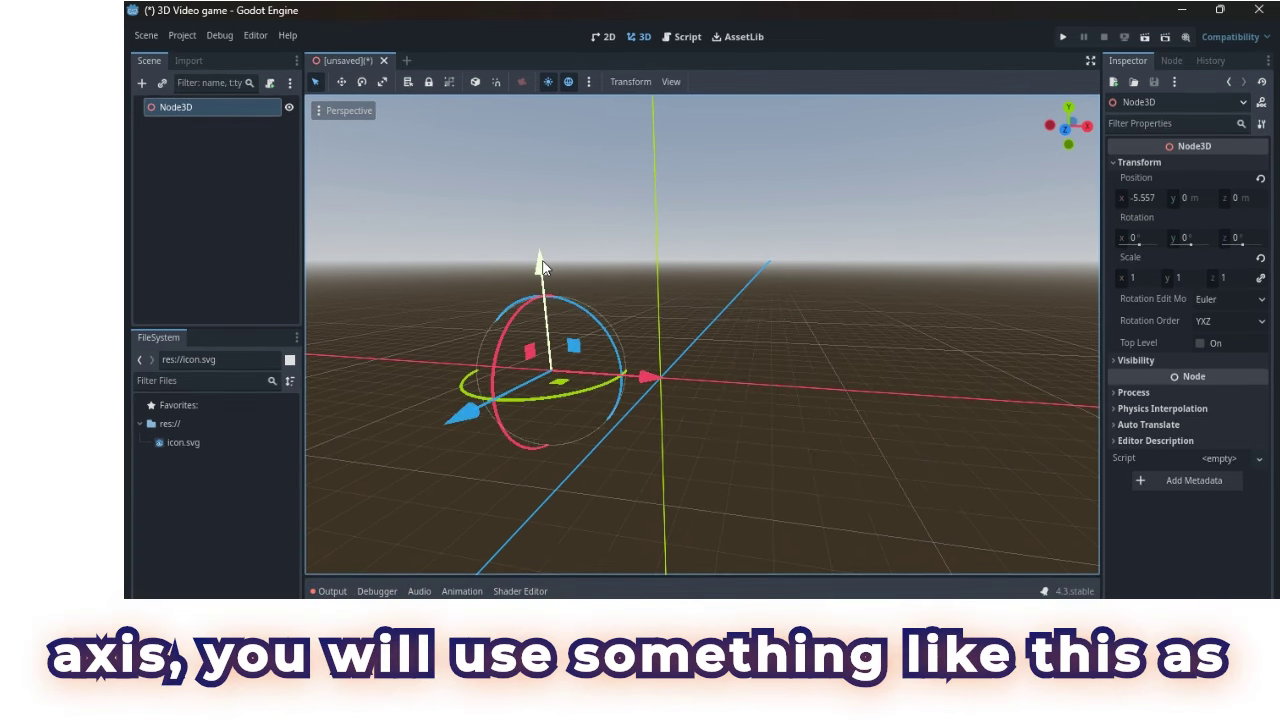
{"action": "left_click_drag", "start_coordinate": [540, 265], "coordinate": [543, 316]}
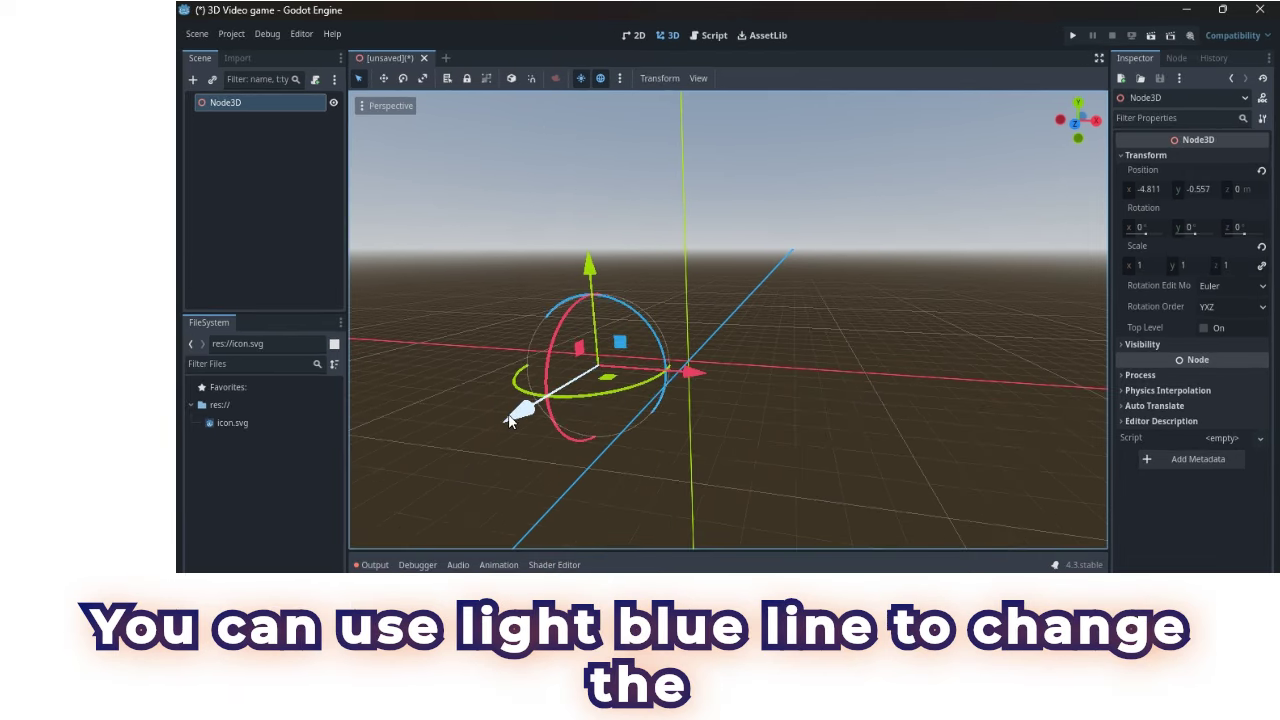
{"action": "mouse_move", "coordinate": [520, 410]}
{"action": "left_mouse_down"}
{"action": "mouse_move", "coordinate": [512, 418]}
{"action": "mouse_move", "coordinate": [609, 357]}
{"action": "mouse_move", "coordinate": [505, 420]}
{"action": "left_mouse_up"}
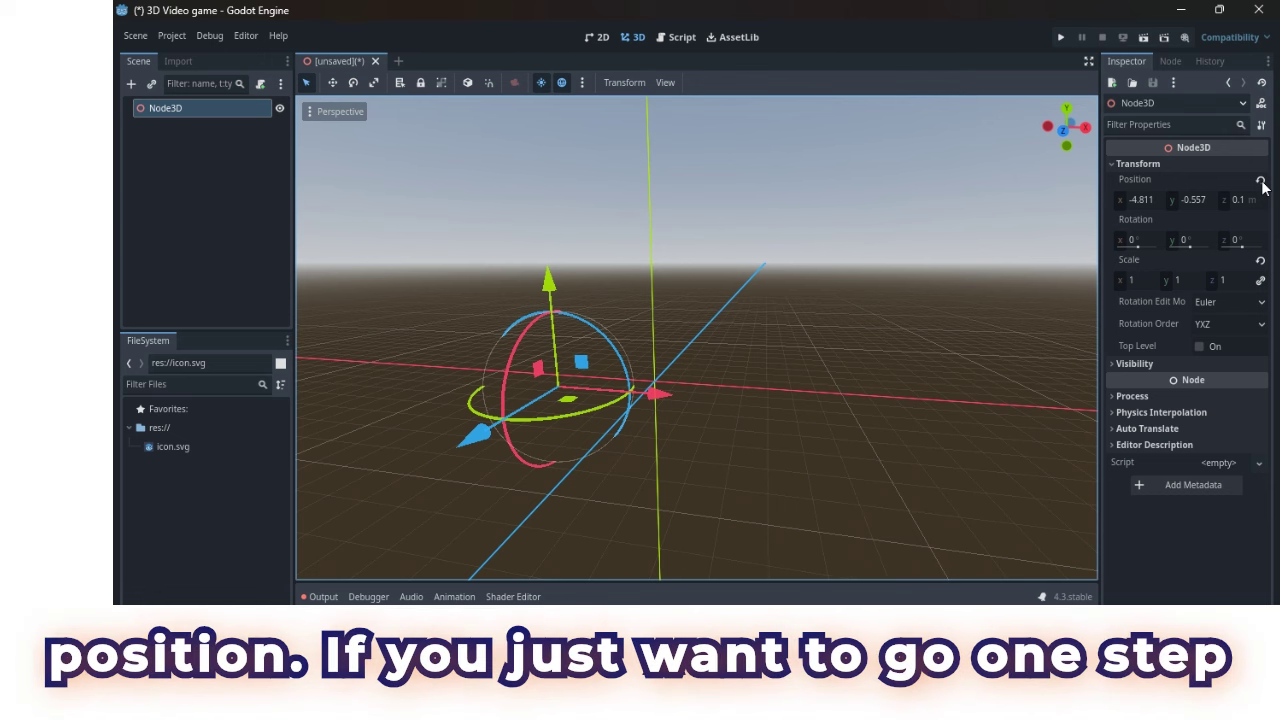
{"action": "left_click", "coordinate": [1262, 183]}
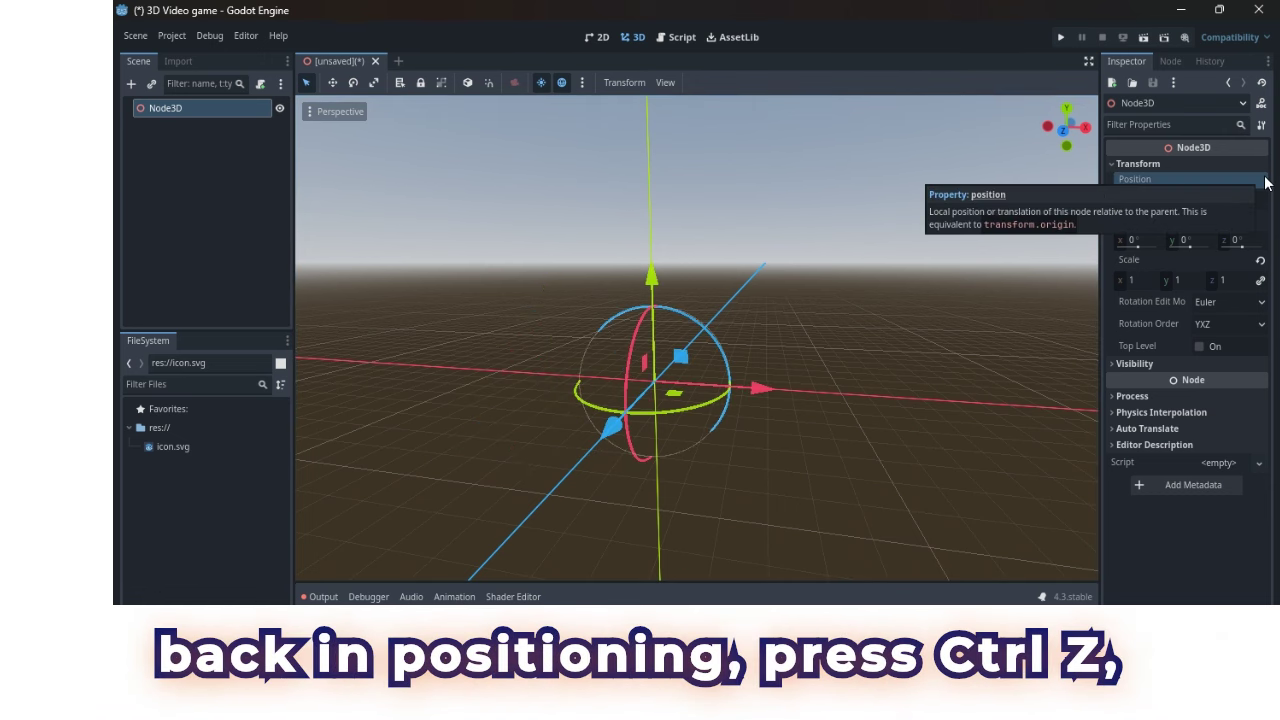
Step: Move Node3D about 5.5 m along the positive X axis and undo that move
{"action": "left_click_drag", "start_coordinate": [750, 388], "coordinate": [870, 393]}
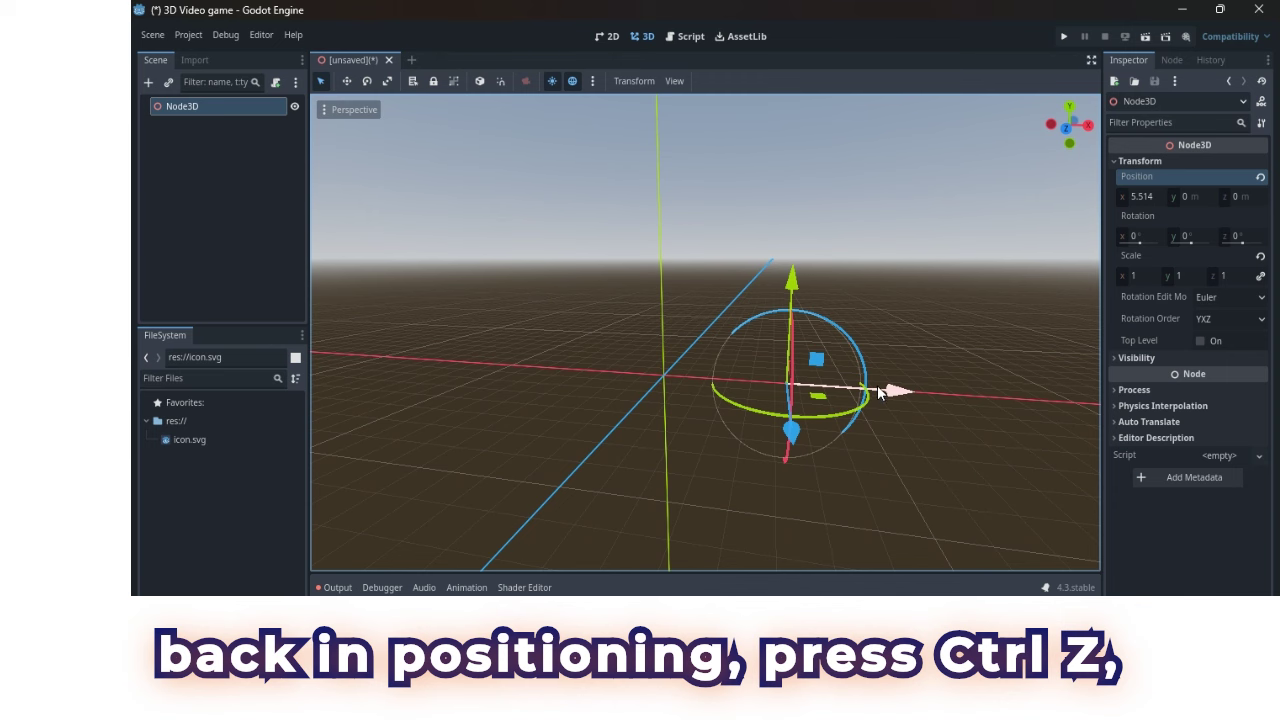
{"action": "key", "text": "ctrl+z"}
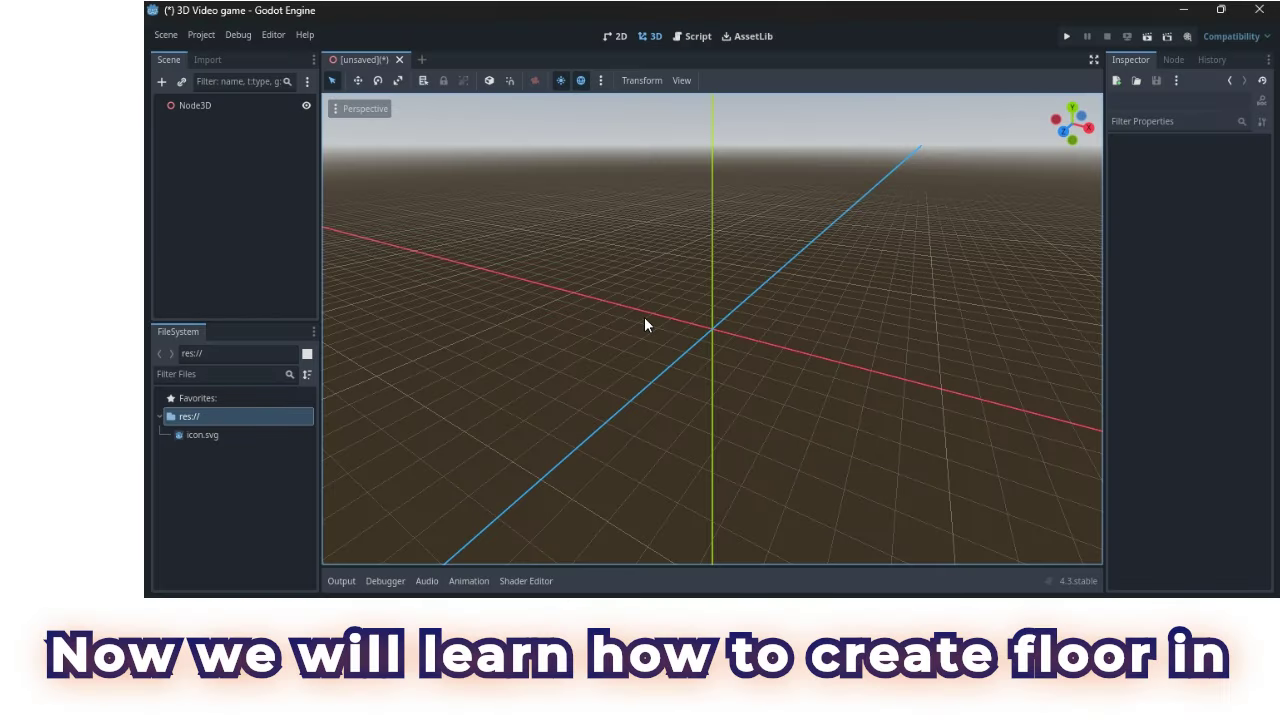
Step: Add a StaticBody3D node as a child of the Node3D root
{"action": "left_click", "coordinate": [186, 105]}
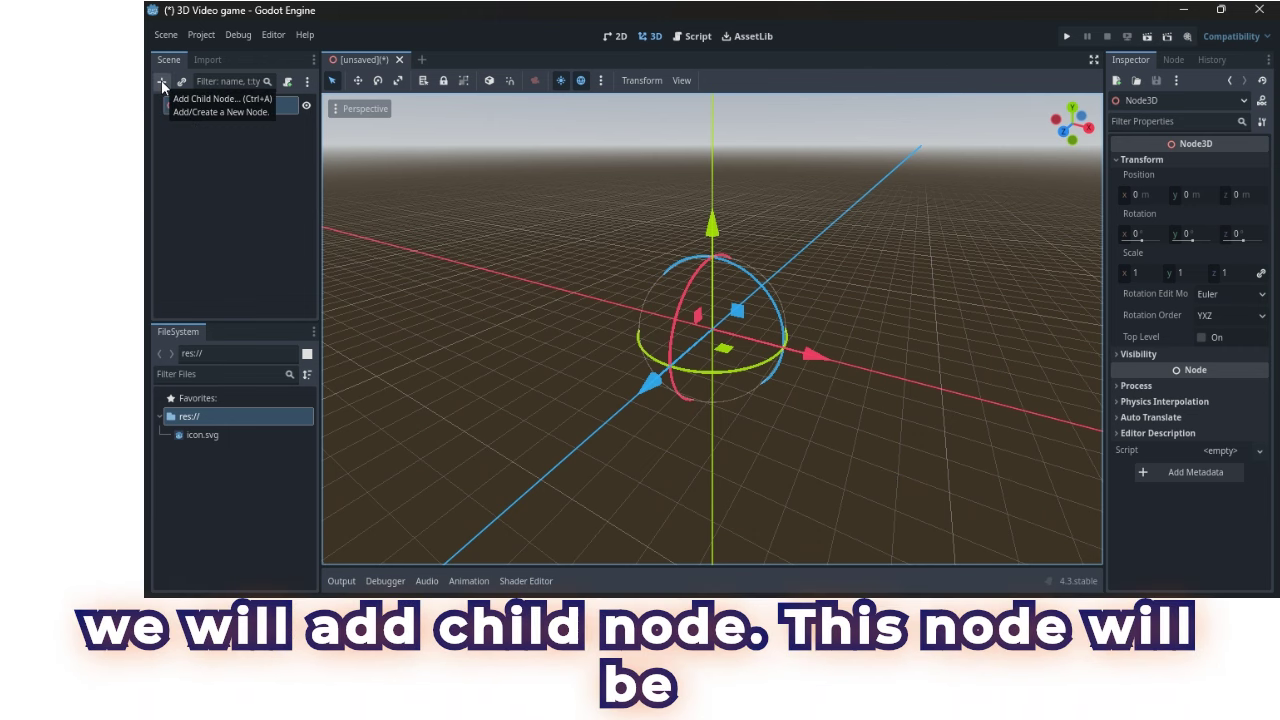
{"action": "left_click", "coordinate": [161, 80]}
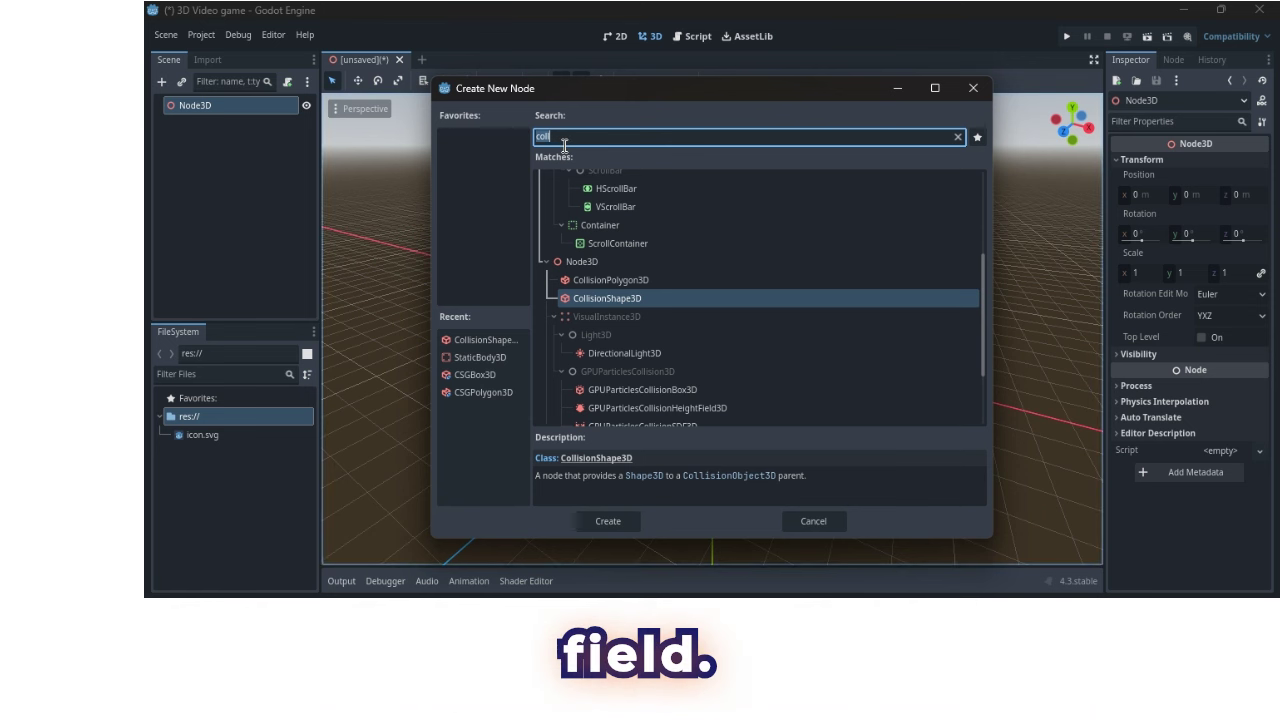
{"action": "type", "text": "static"}
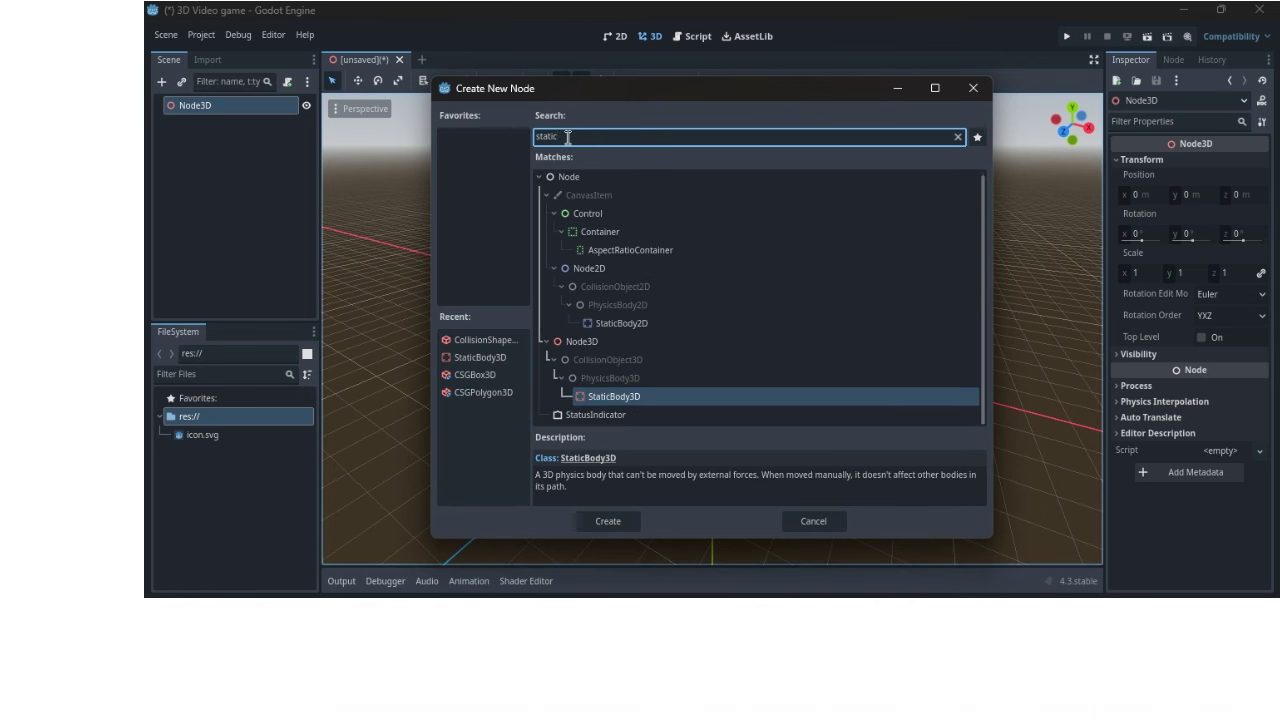
{"action": "left_click", "coordinate": [612, 396]}
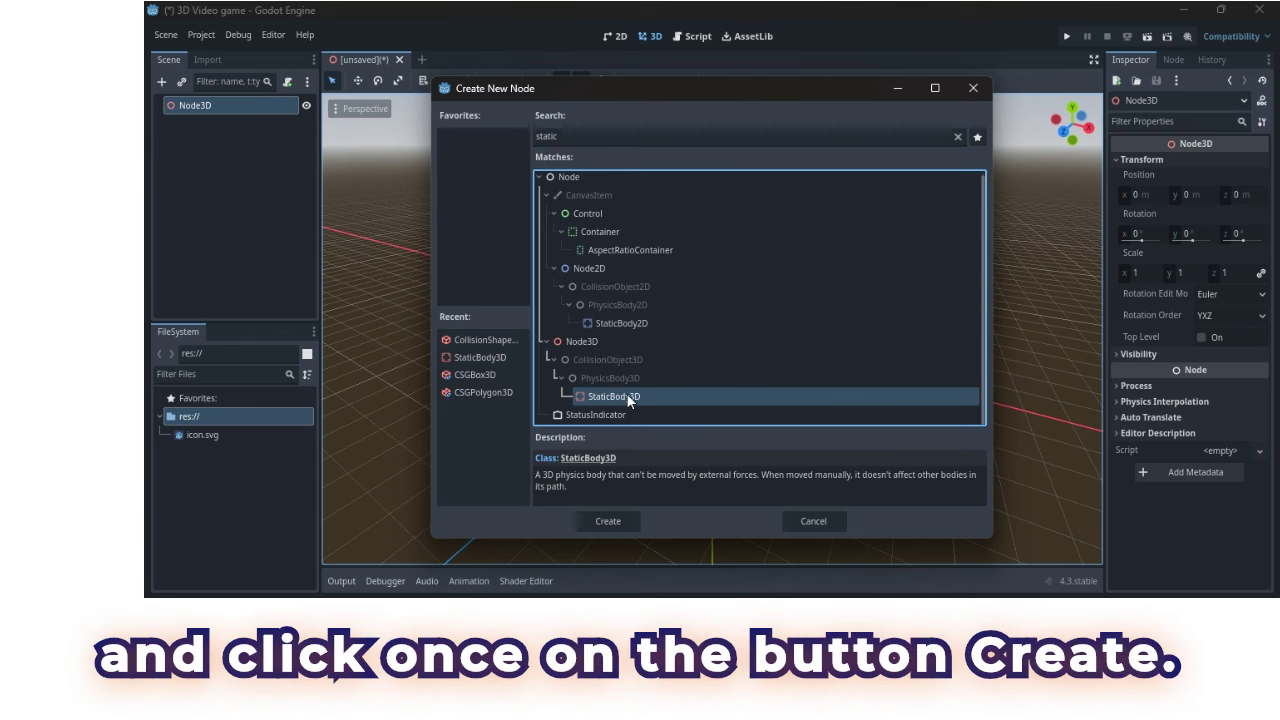
{"action": "left_click", "coordinate": [608, 521]}
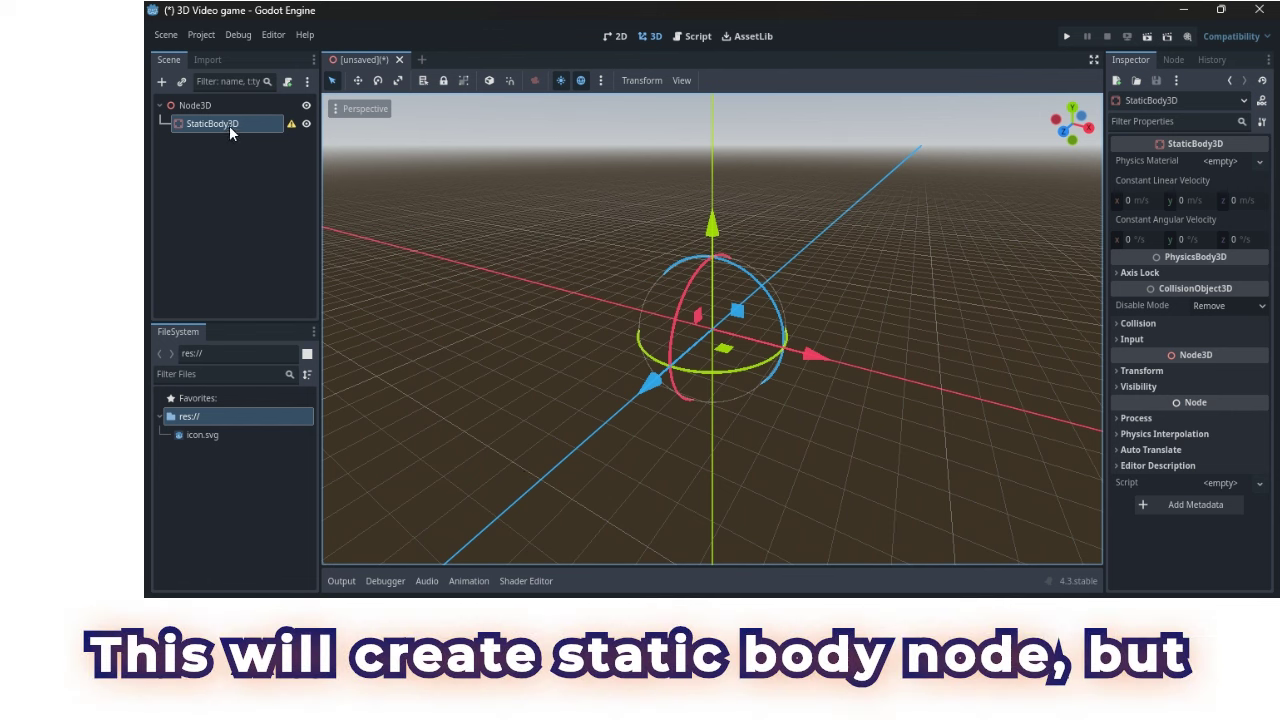
Step: Add a CollisionShape3D node as a child of StaticBody3D
{"action": "mouse_move", "coordinate": [291, 126]}
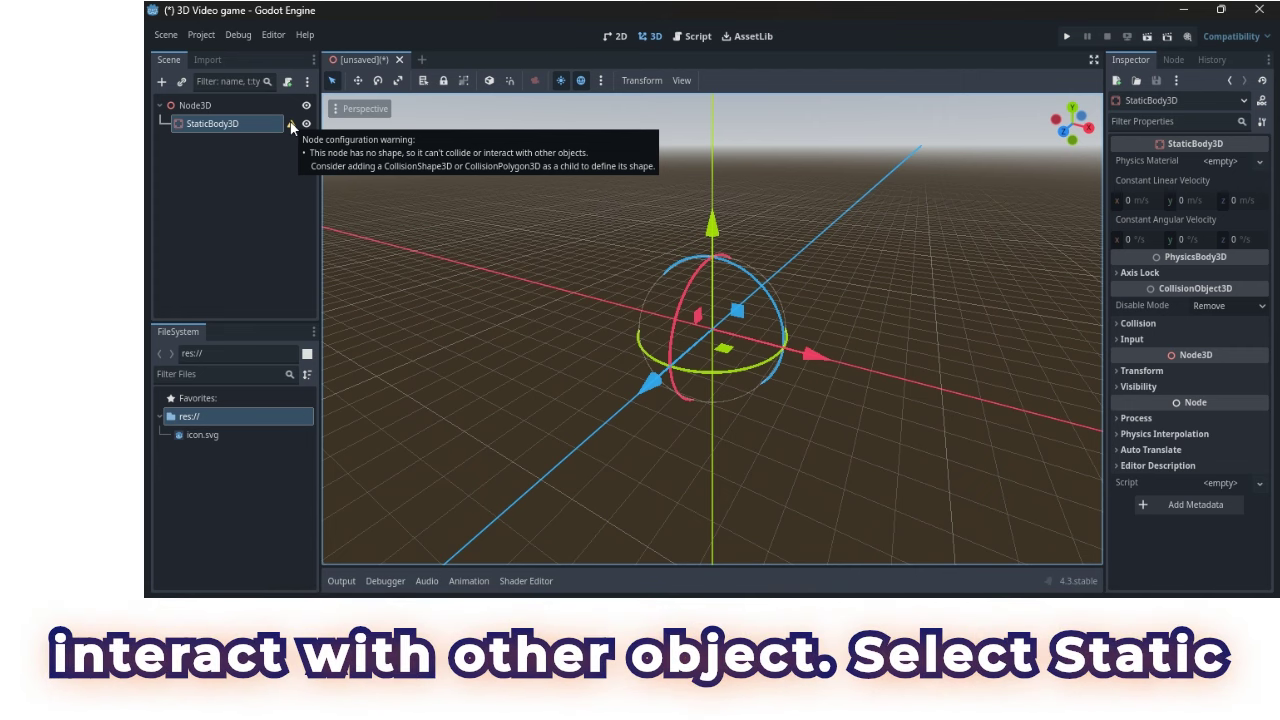
{"action": "left_click", "coordinate": [161, 81]}
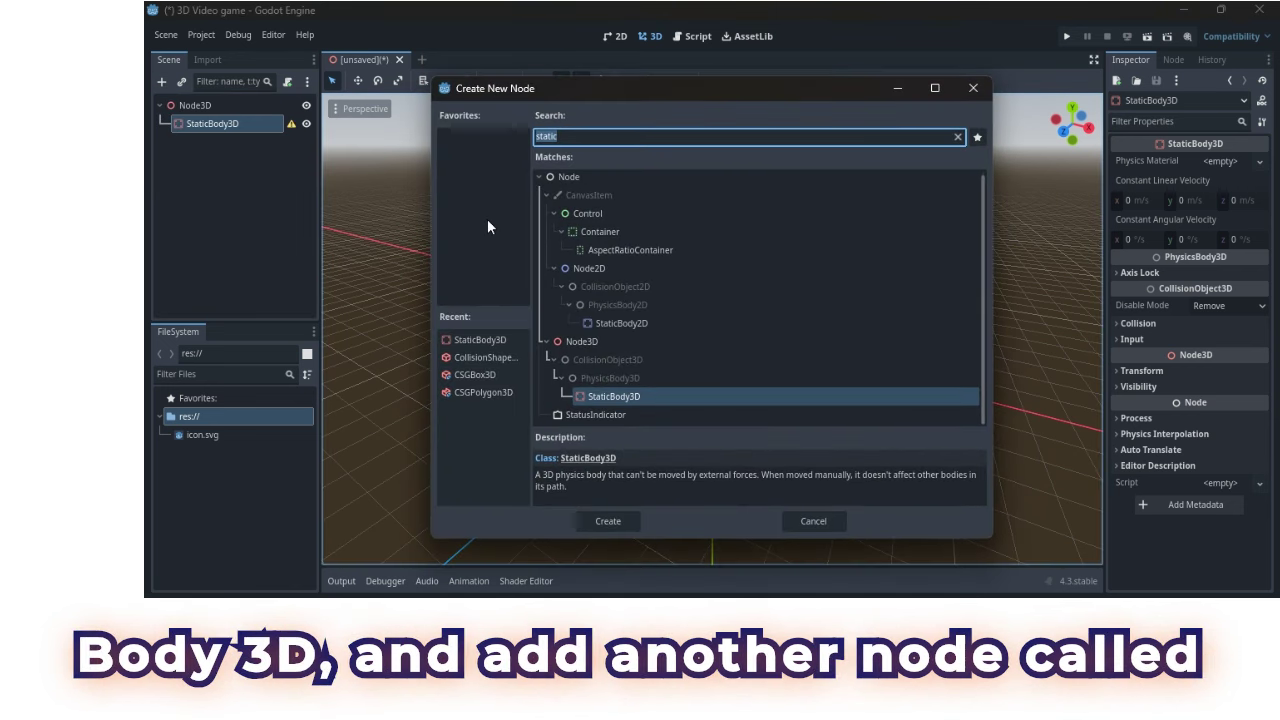
{"action": "type", "text": "coll"}
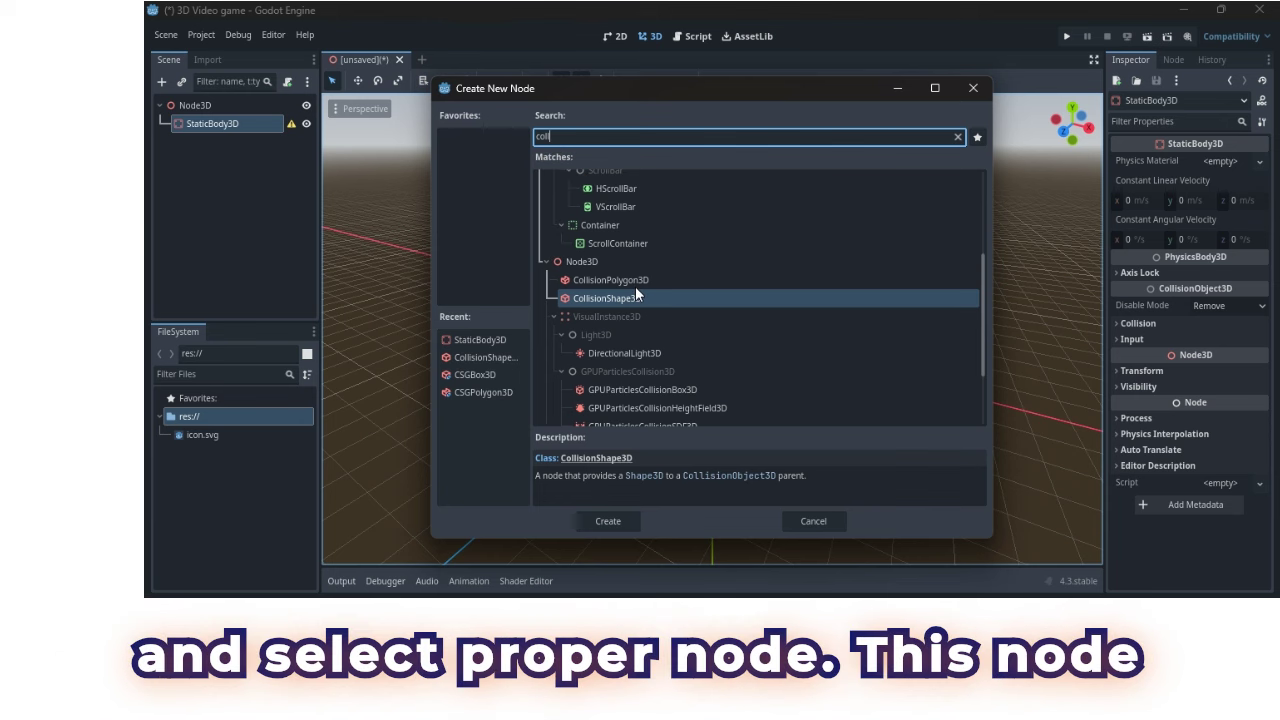
{"action": "left_click", "coordinate": [617, 524]}
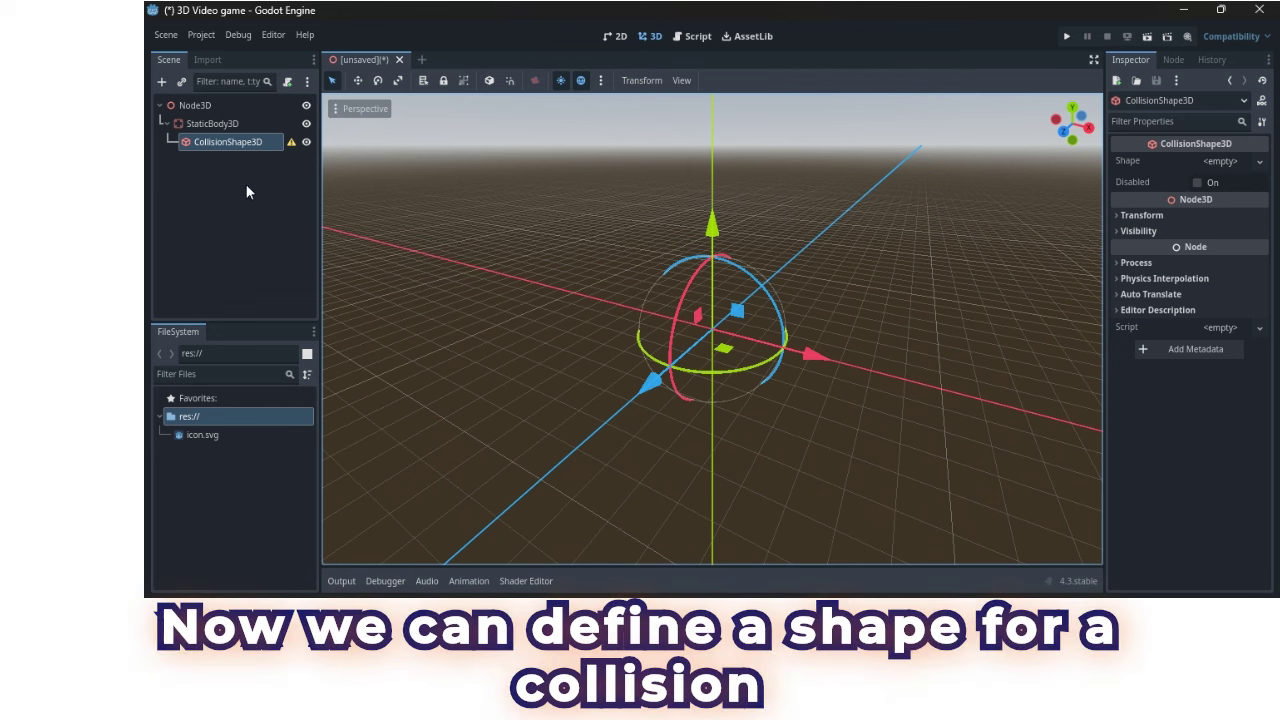
Step: Assign a new BoxShape3D as the shape of the CollisionShape3D node
{"action": "left_click", "coordinate": [238, 142]}
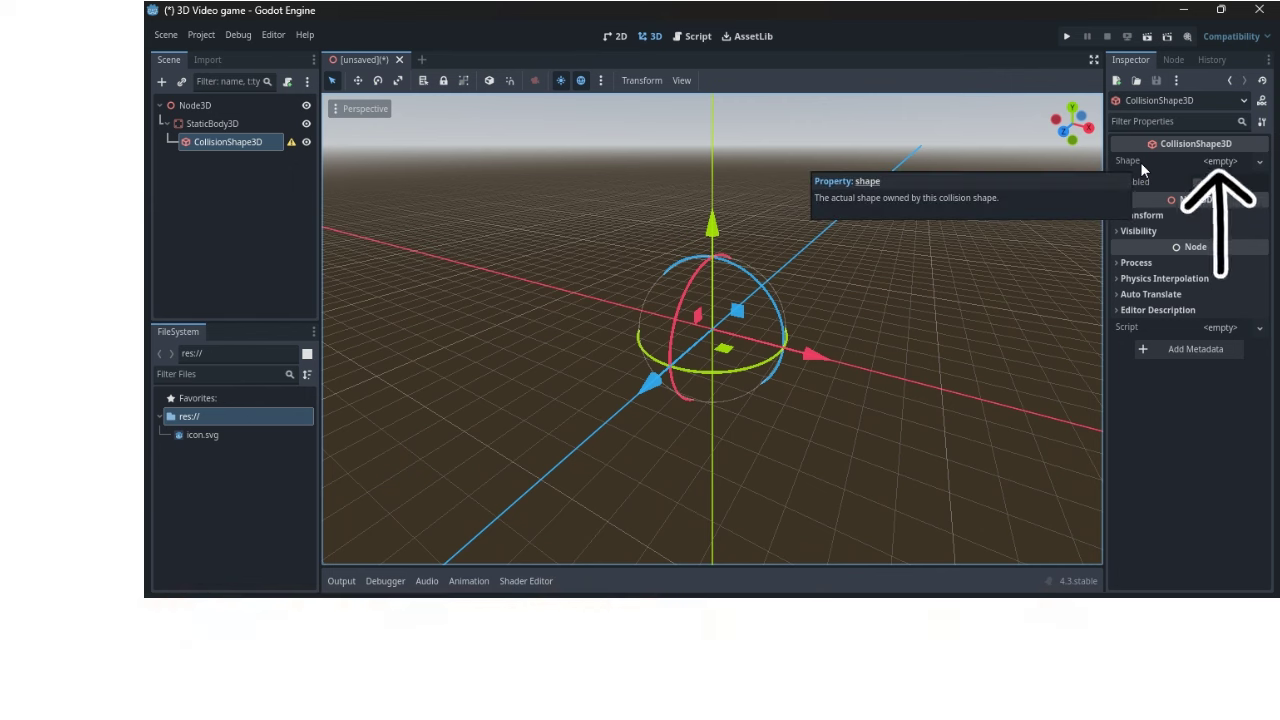
{"action": "left_click", "coordinate": [1261, 163]}
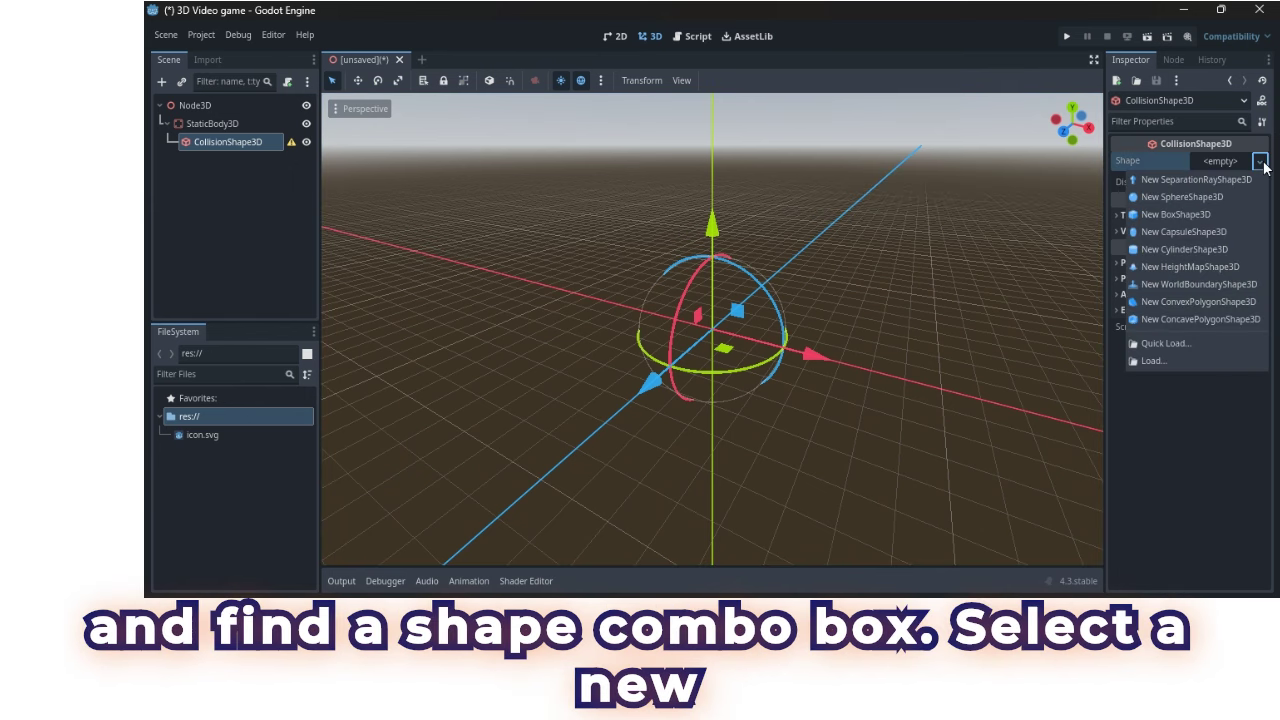
{"action": "left_click", "coordinate": [1180, 214]}
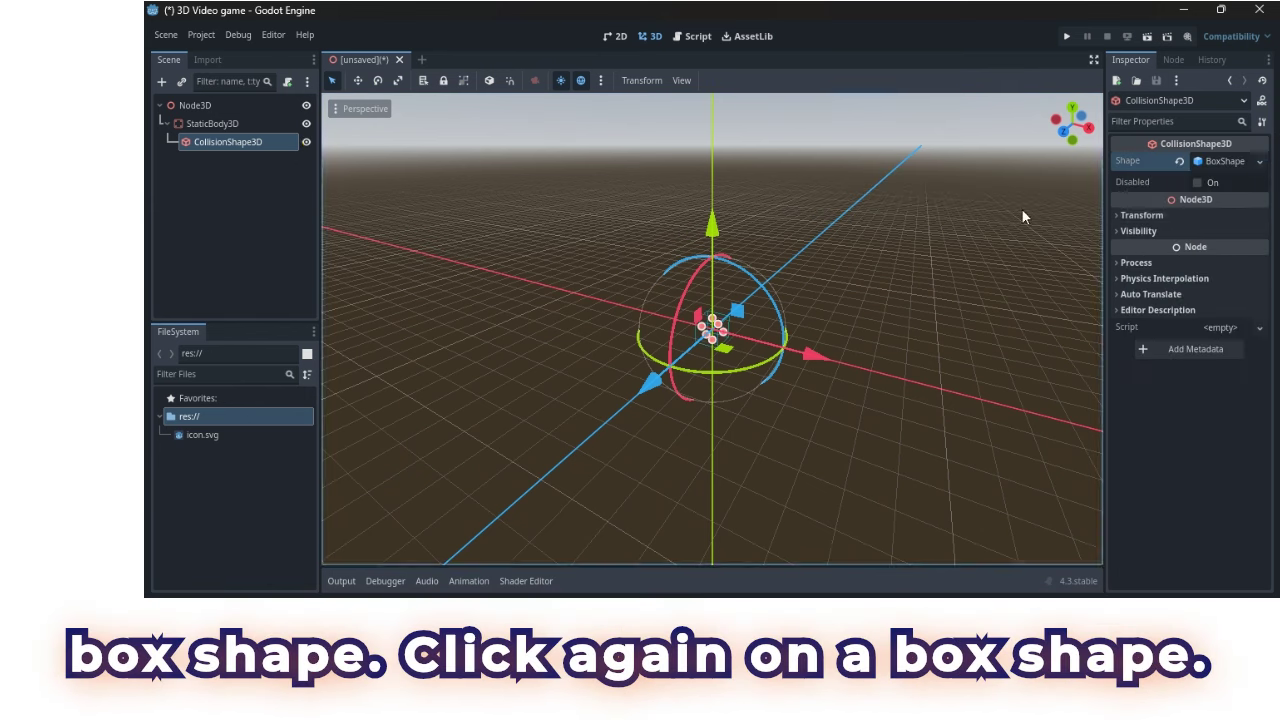
Step: Set the collision box shape's size to 10 m in X, 0.1 m in Y and 10 m in Z
{"action": "left_click", "coordinate": [1225, 162]}
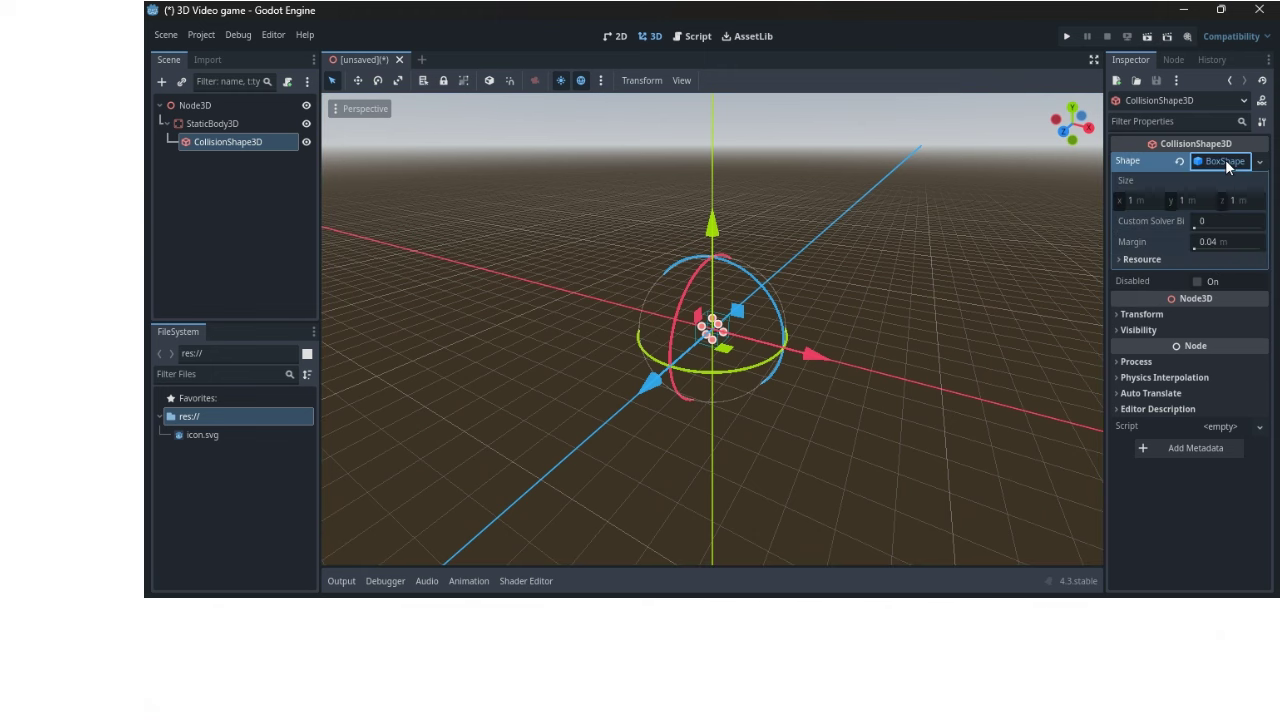
{"action": "left_click", "coordinate": [1142, 203]}
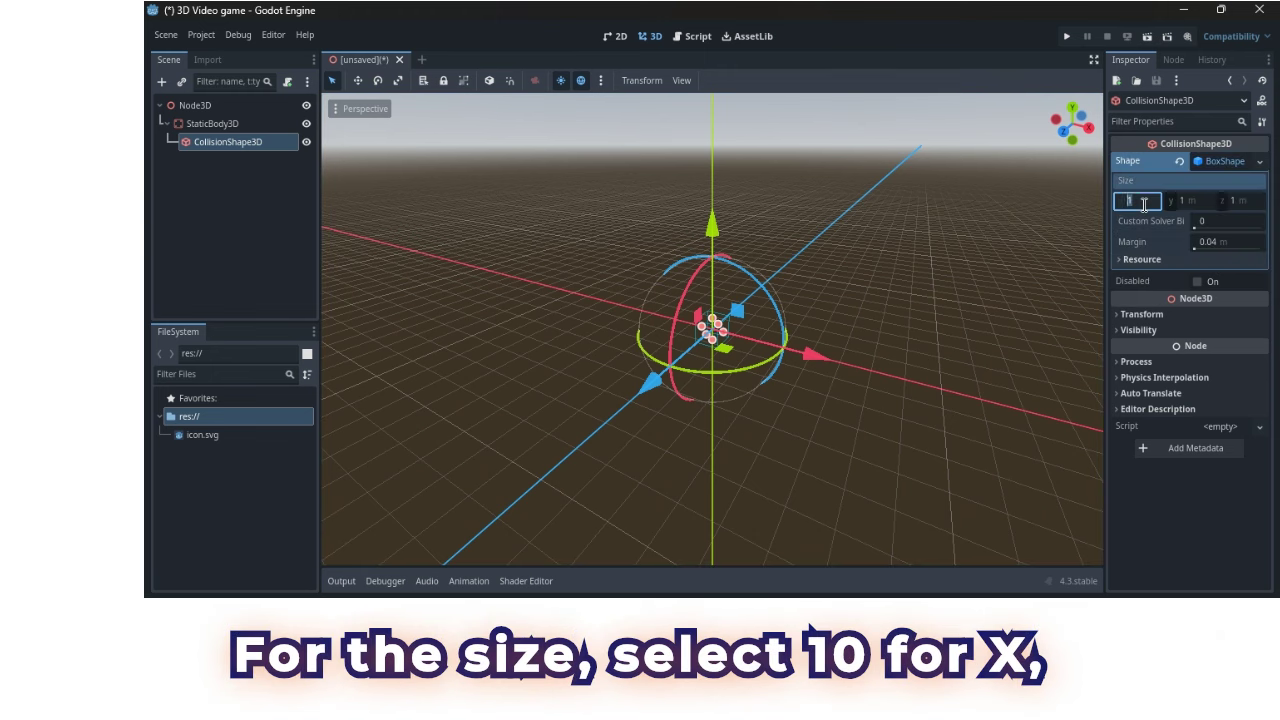
{"action": "type", "text": "10"}
{"action": "key", "text": "Return"}
{"action": "left_click", "coordinate": [1195, 201]}
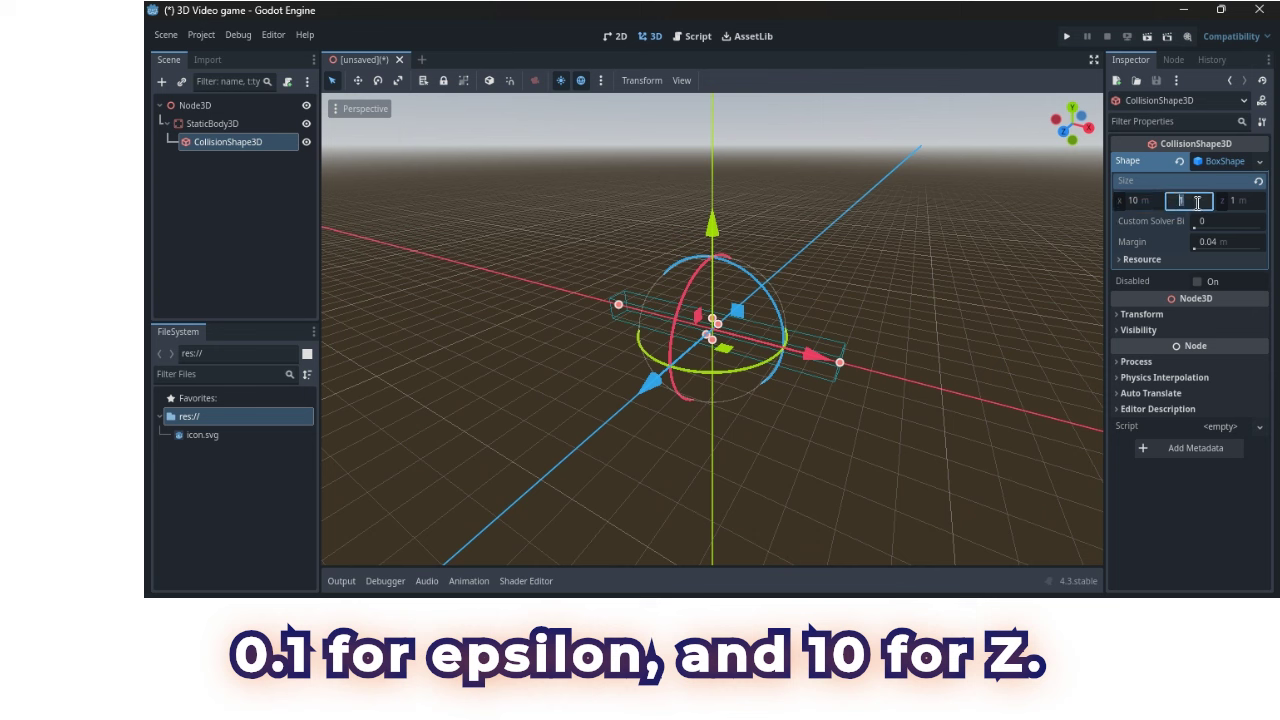
{"action": "type", "text": "0."}
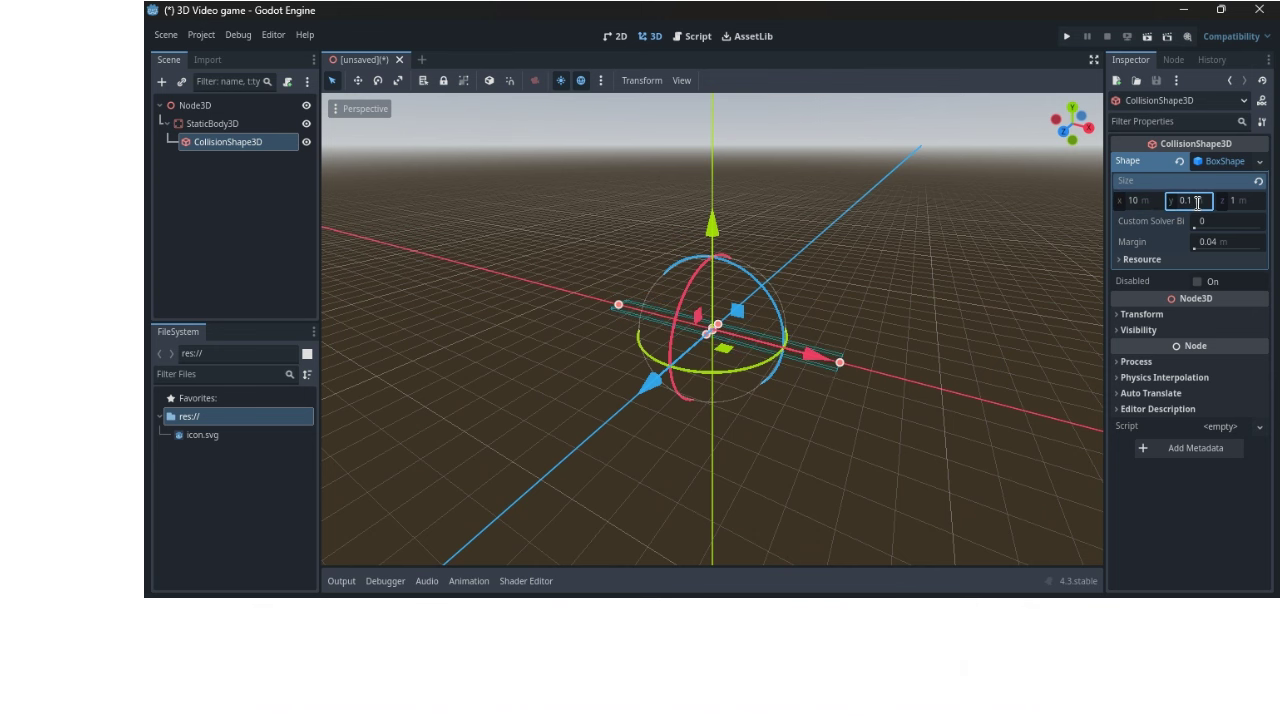
{"action": "left_click", "coordinate": [1238, 200]}
{"action": "type", "text": "10"}
{"action": "key", "text": "Return"}
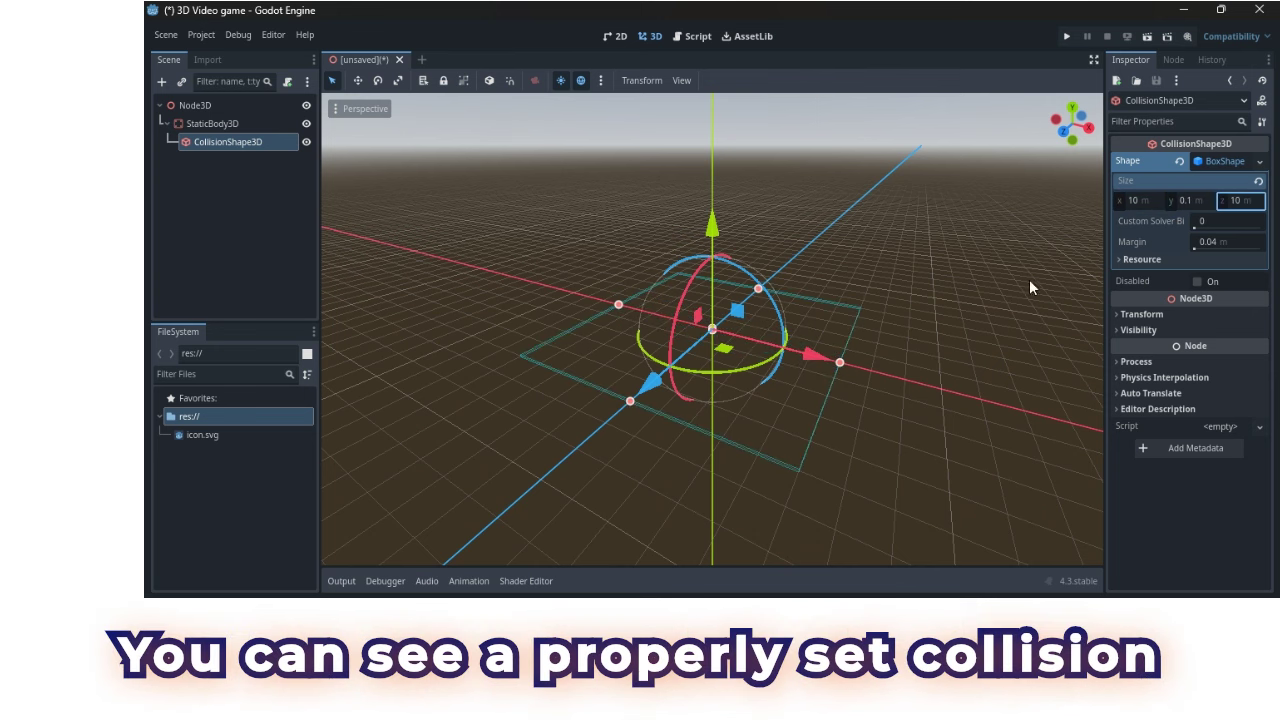
Step: Add a CSGBox3D node as a child of StaticBody3D
{"action": "scroll", "coordinate": [613, 212], "scroll_direction": "up", "scroll_amount": 3}
{"action": "scroll", "coordinate": [626, 365], "scroll_direction": "down", "scroll_amount": 3}
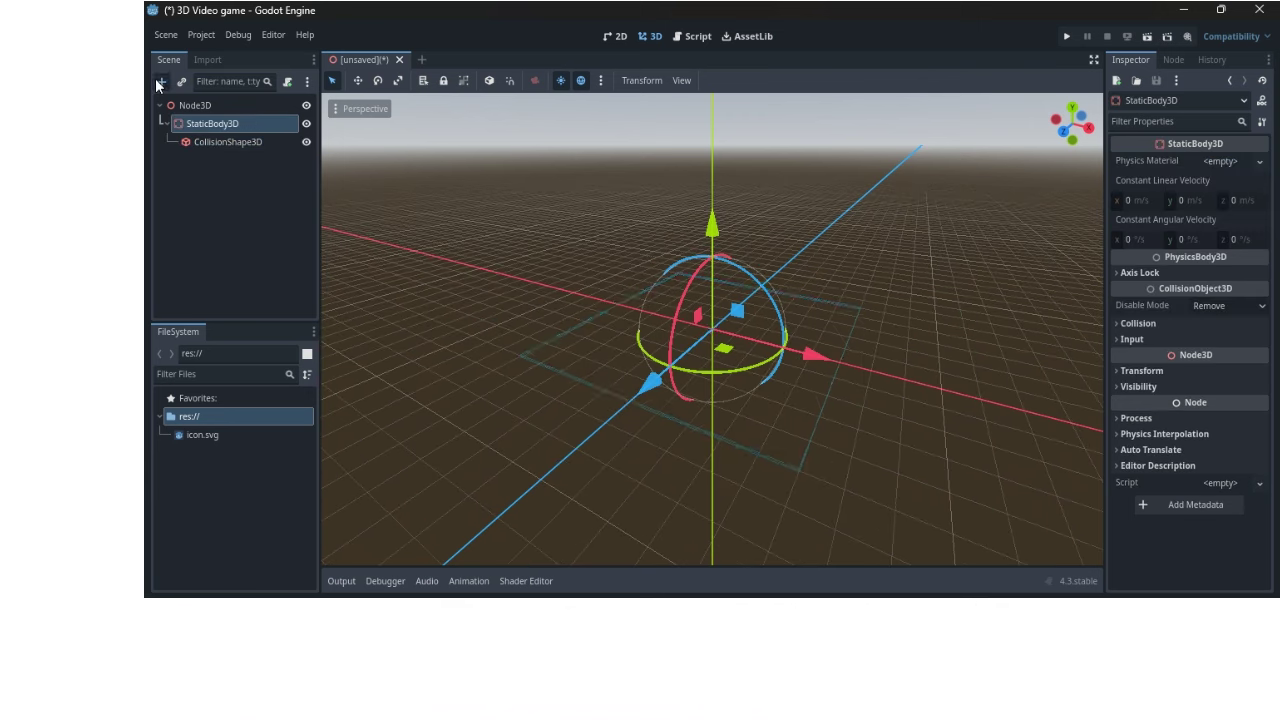
{"action": "left_click", "coordinate": [159, 82]}
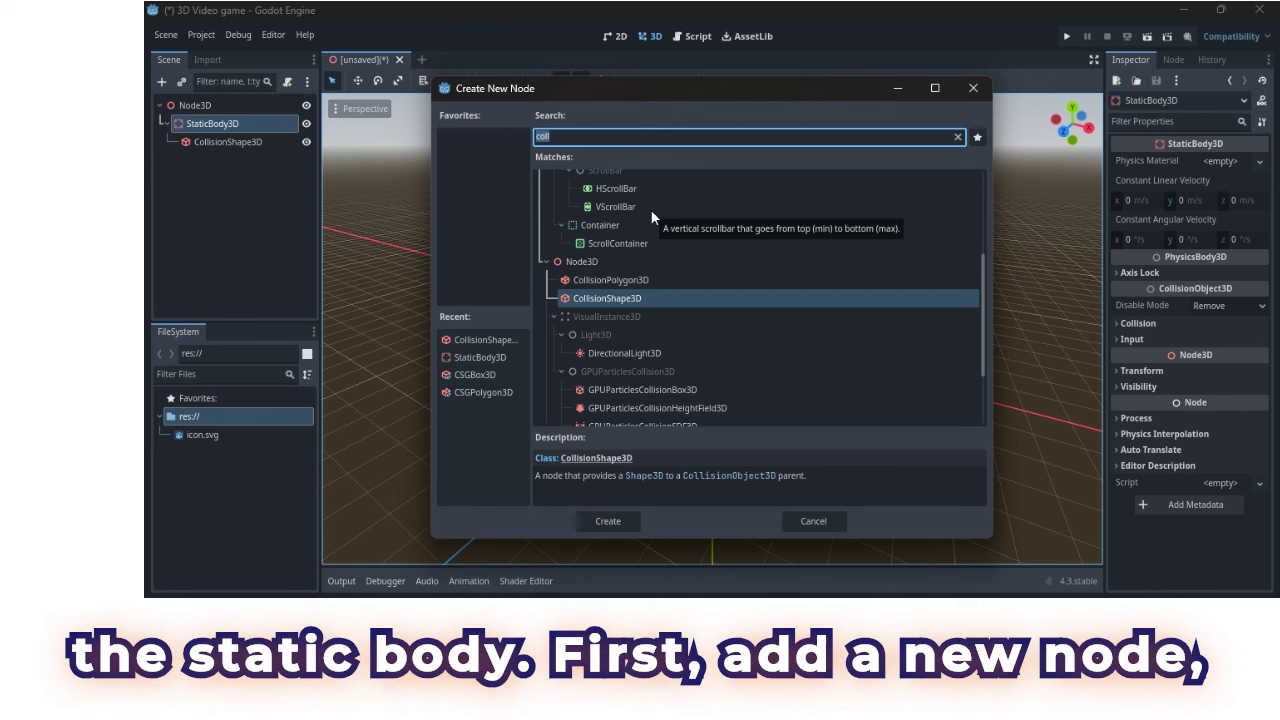
{"action": "type", "text": "c"}
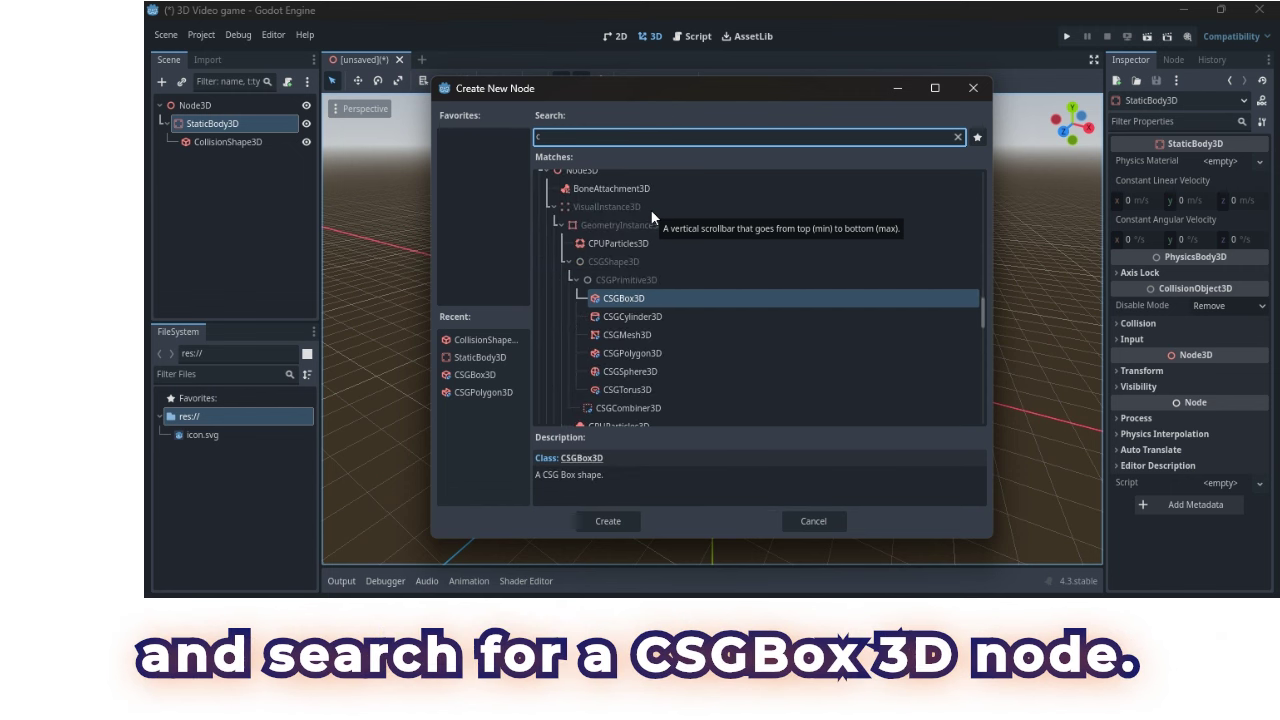
{"action": "type", "text": "sg"}
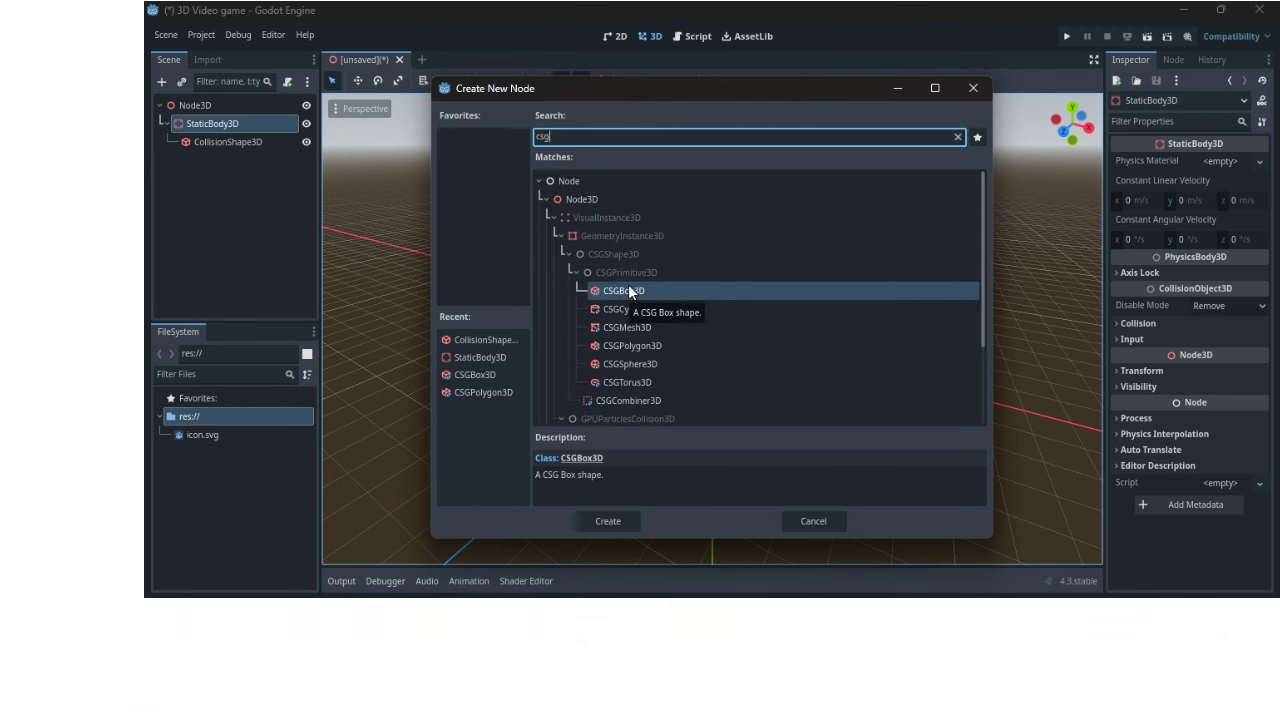
{"action": "left_click", "coordinate": [628, 289]}
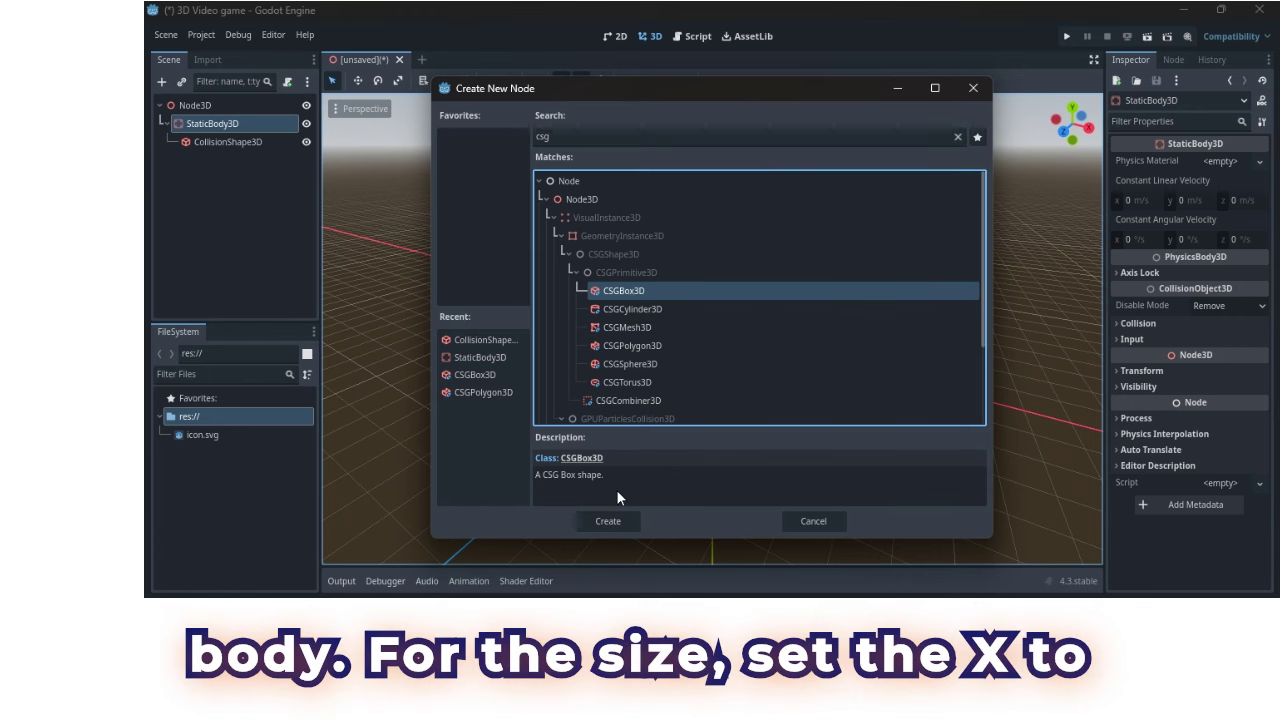
{"action": "left_click", "coordinate": [612, 517]}
Step: Set the CSGBox3D size to 10 m in X, 0.1 m in Y and 10 m in Z
{"action": "left_click", "coordinate": [1147, 179]}
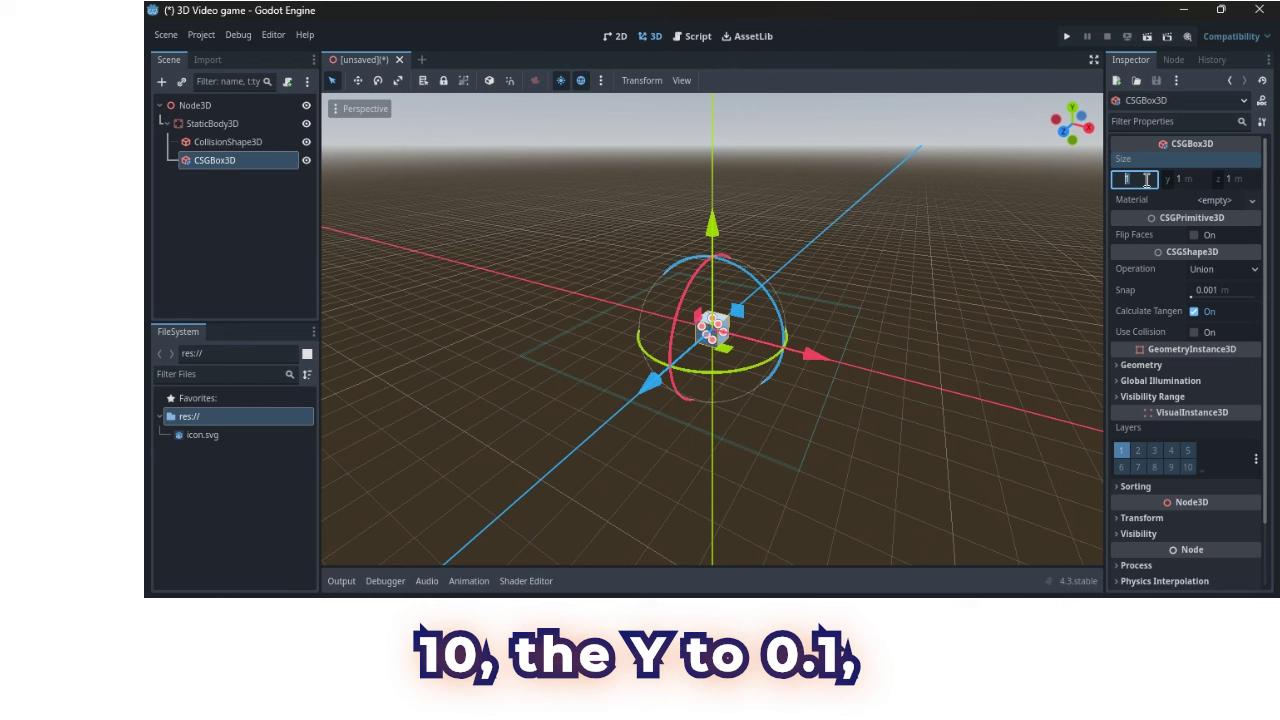
{"action": "type", "text": "10"}
{"action": "key", "text": "Return"}
{"action": "left_click", "coordinate": [1183, 179]}
{"action": "type", "text": "0.1"}
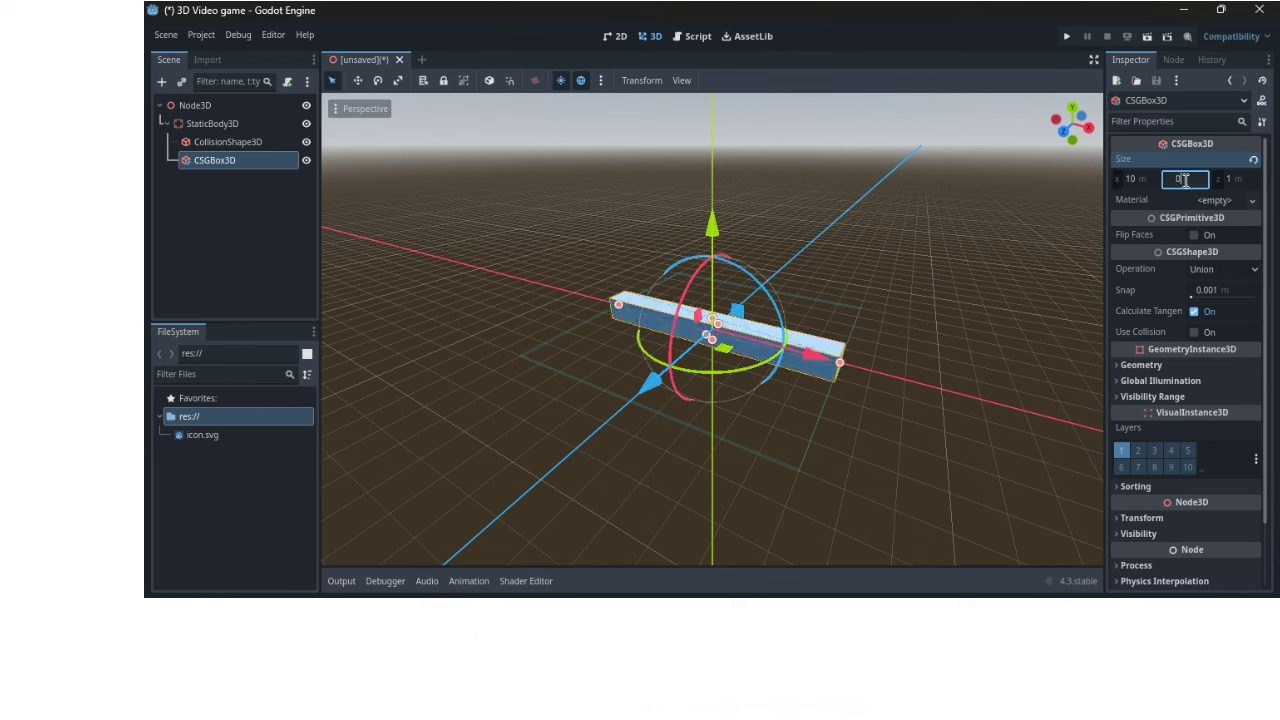
{"action": "key", "text": "Return"}
{"action": "left_click", "coordinate": [1238, 179]}
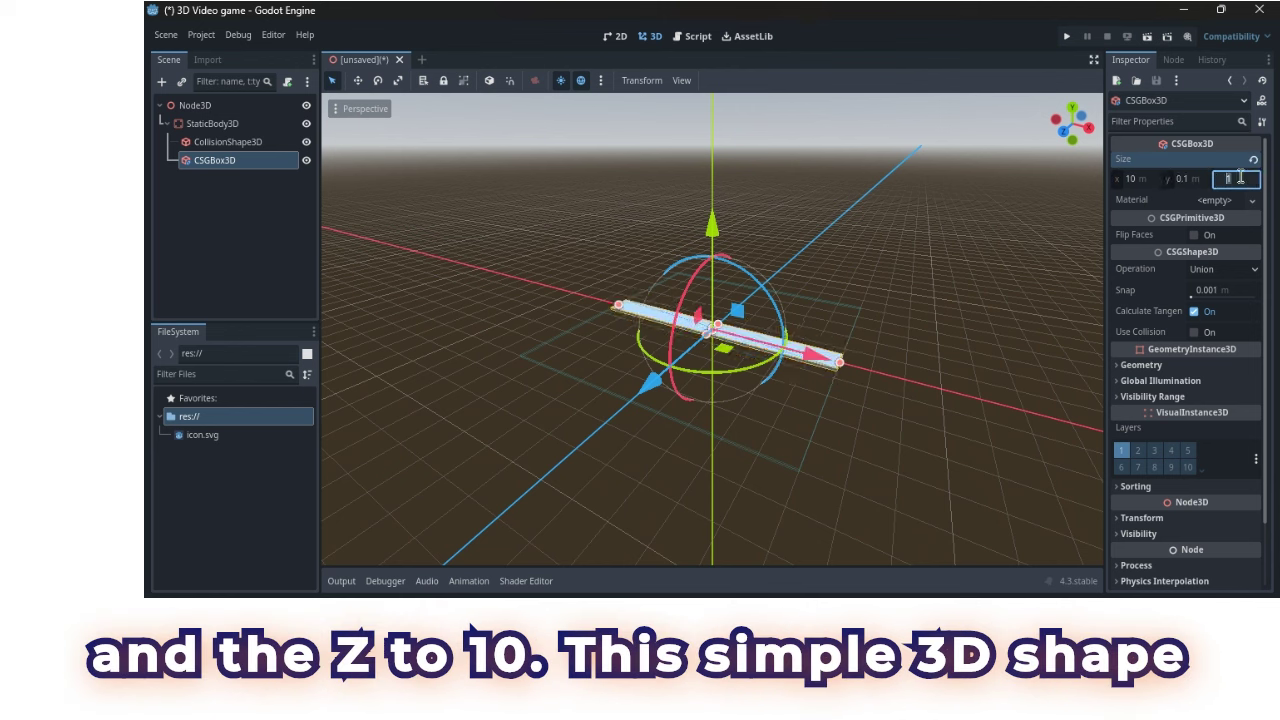
{"action": "type", "text": "10"}
{"action": "key", "text": "Return"}
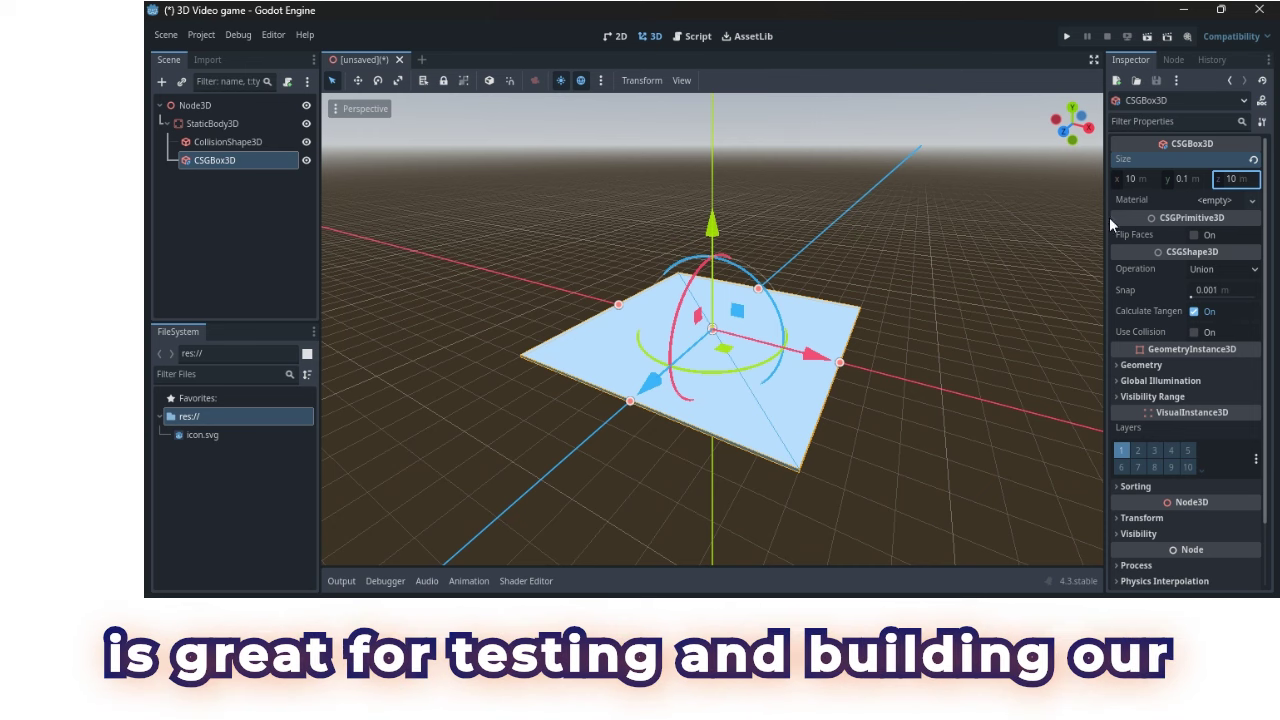
{"action": "left_click", "coordinate": [955, 289]}
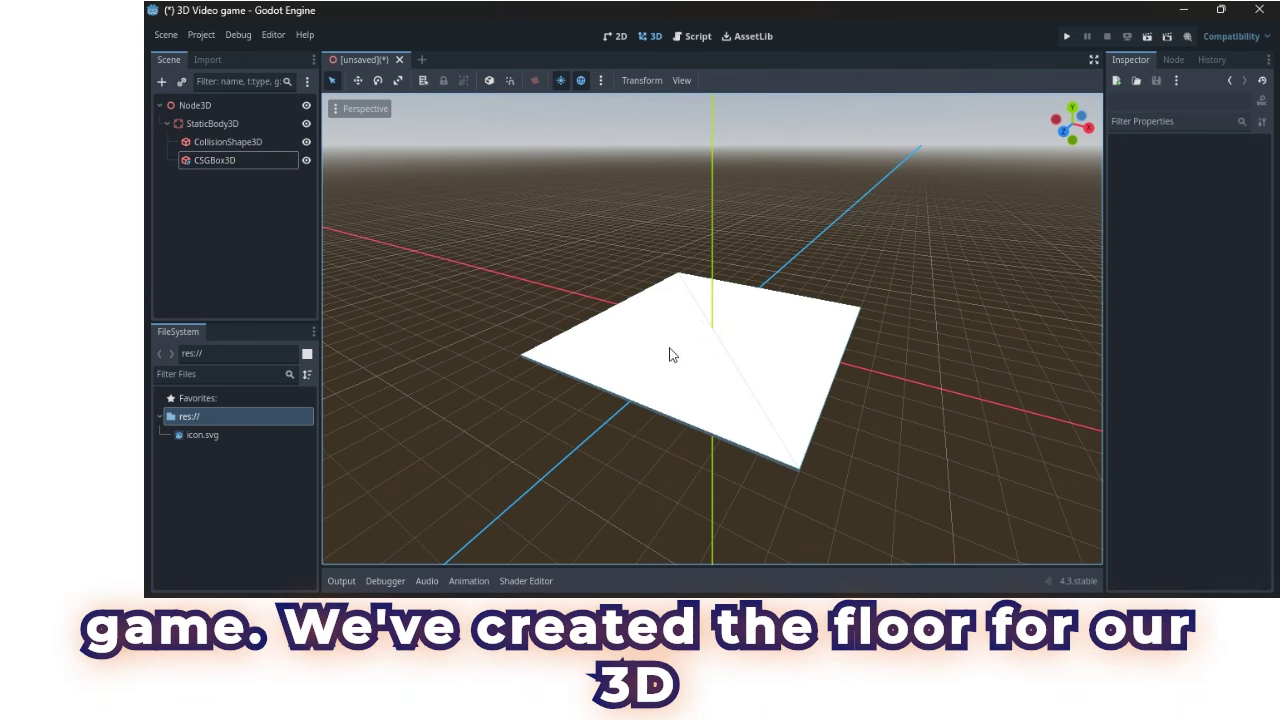
Step: Save the scene in the project's root folder under the name 3Dmain
{"action": "left_click", "coordinate": [211, 123]}
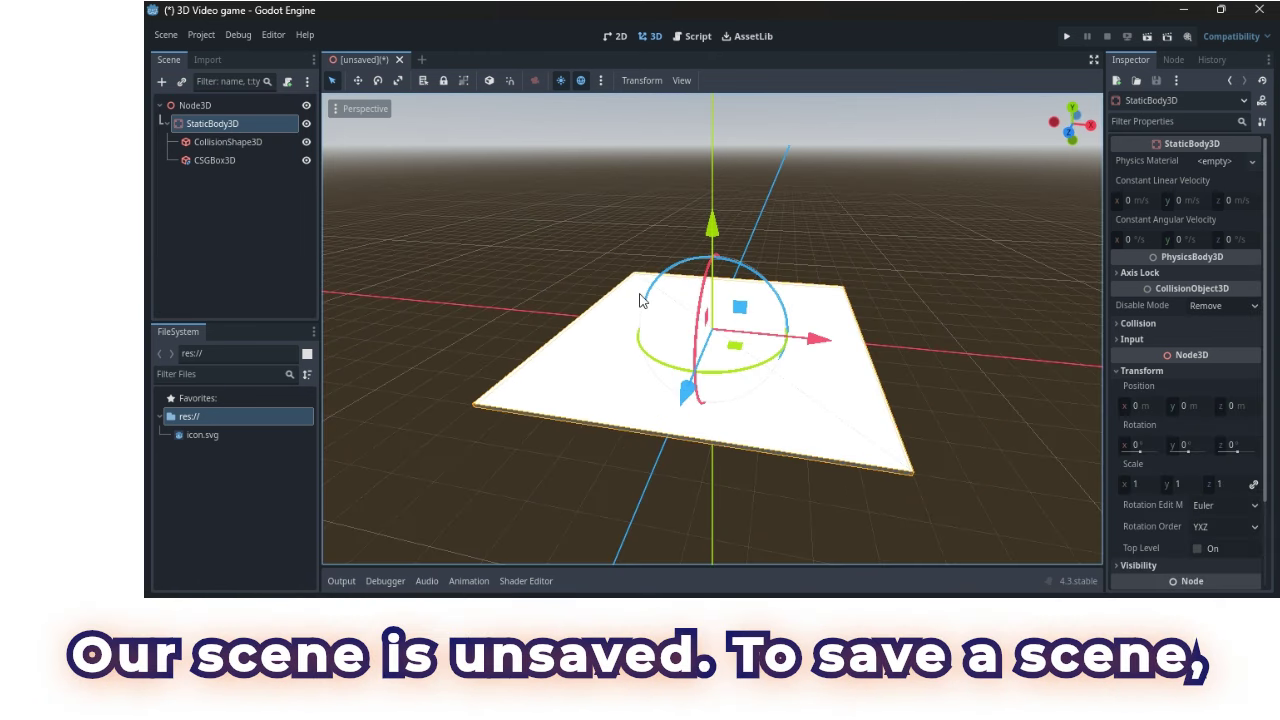
{"action": "left_click", "coordinate": [163, 37]}
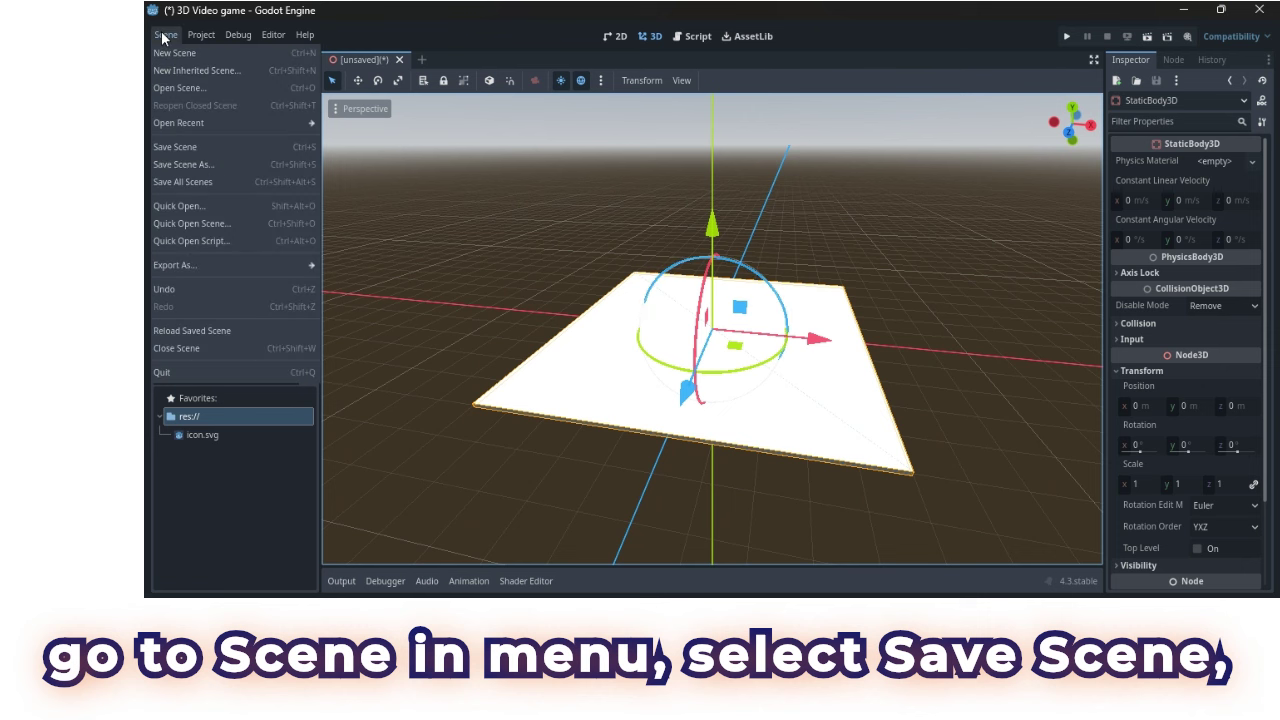
{"action": "left_click", "coordinate": [193, 147]}
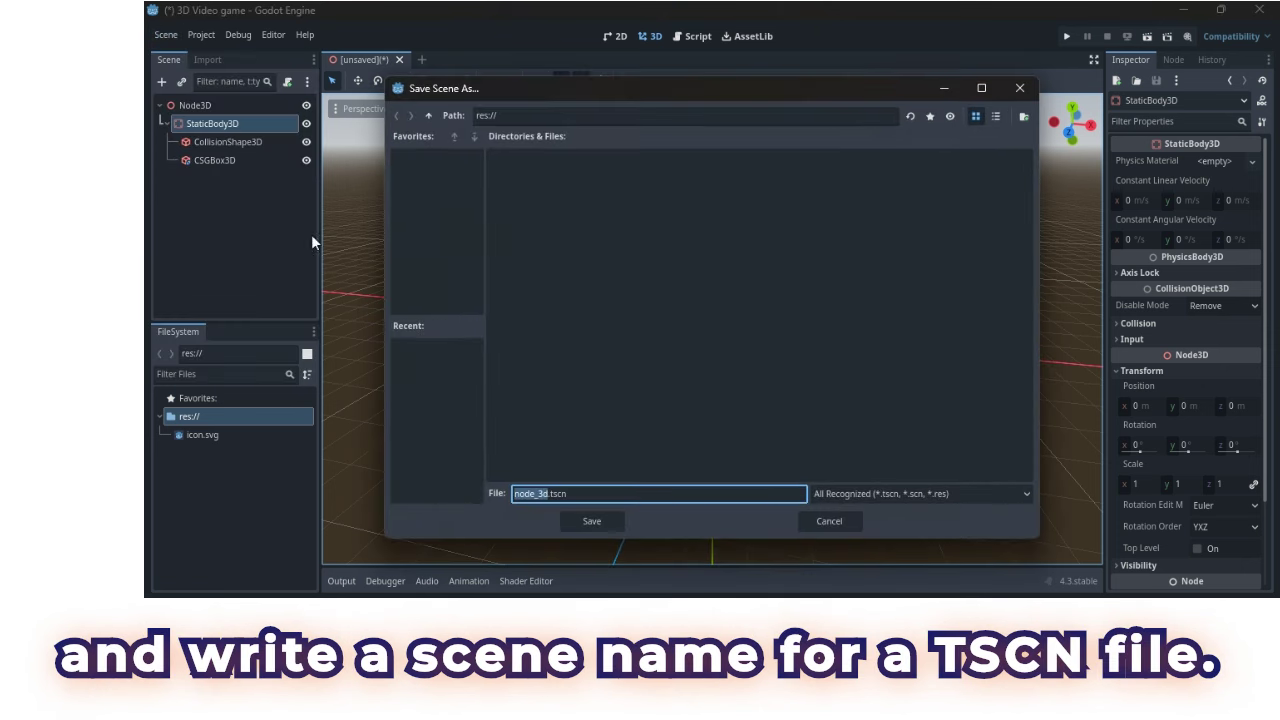
{"action": "type", "text": "3Dmain"}
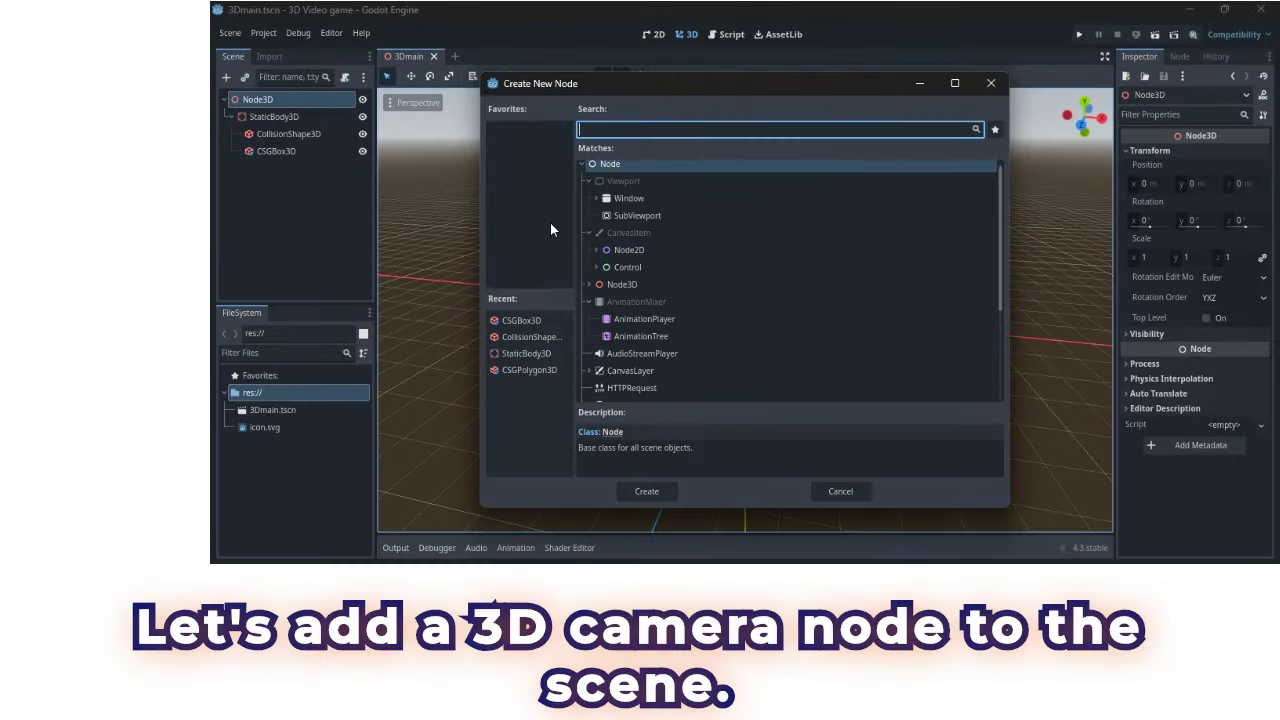
Step: Add a Camera3D node as a child of the Node3D root
{"action": "type", "text": "cam"}
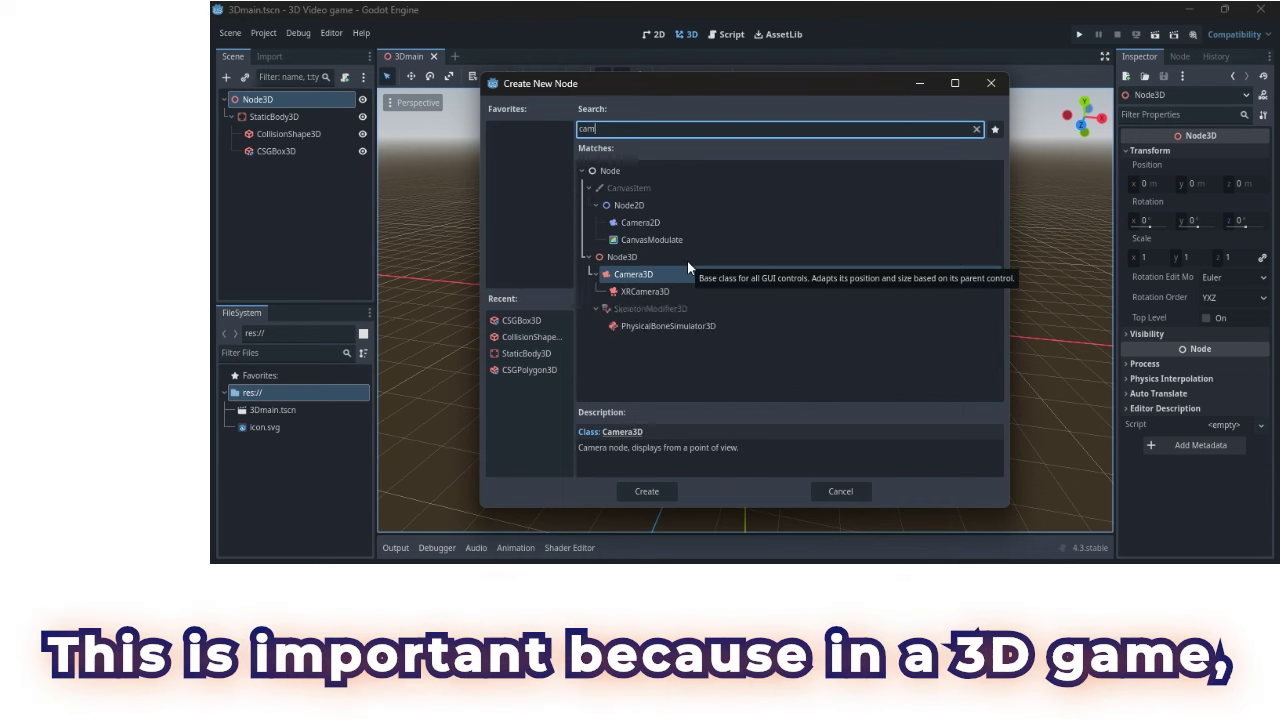
{"action": "type", "text": "era"}
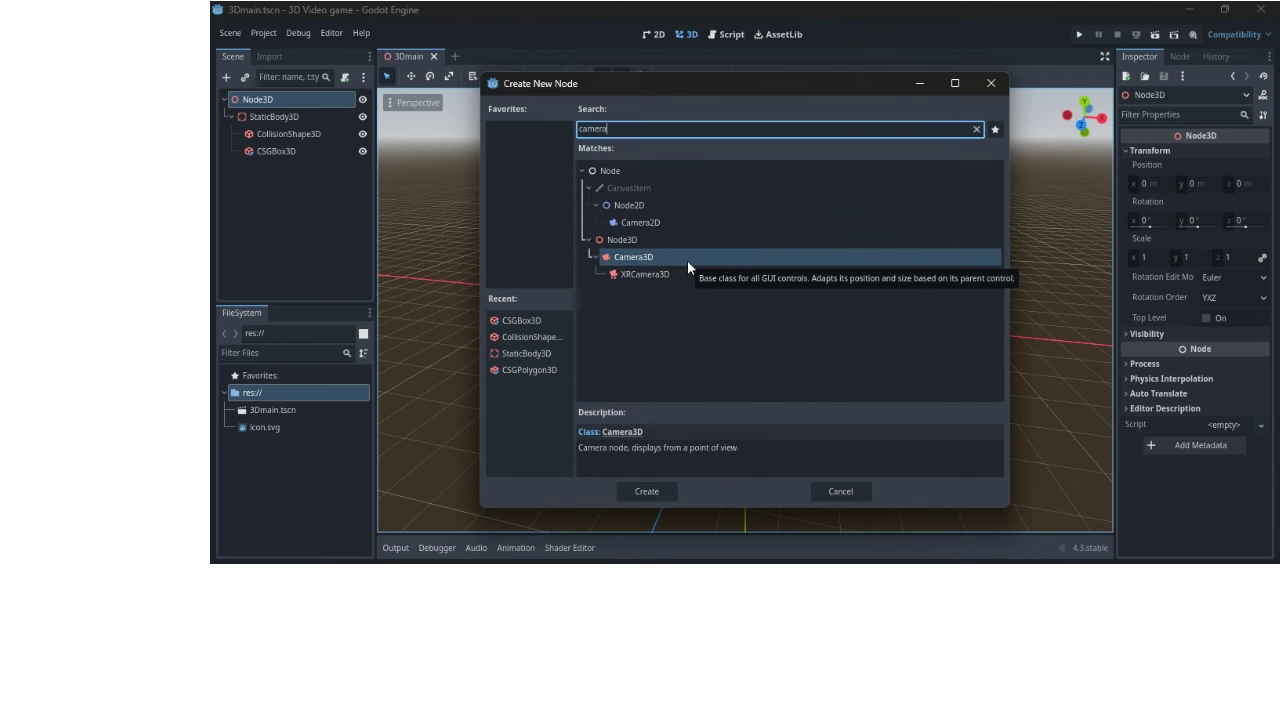
{"action": "left_click", "coordinate": [659, 489]}
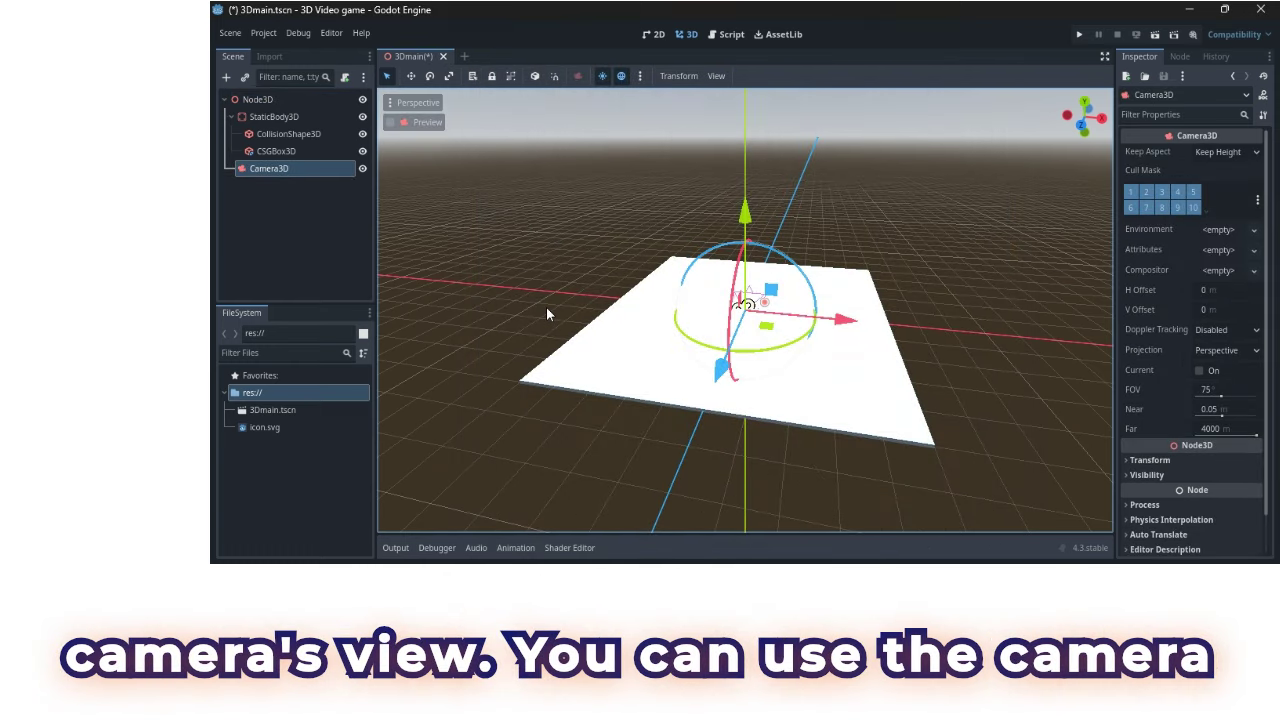
Step: Move the camera along the Z axis until it sits beyond the front edge of the floor
{"action": "left_click", "coordinate": [391, 122]}
{"action": "left_click", "coordinate": [391, 122]}
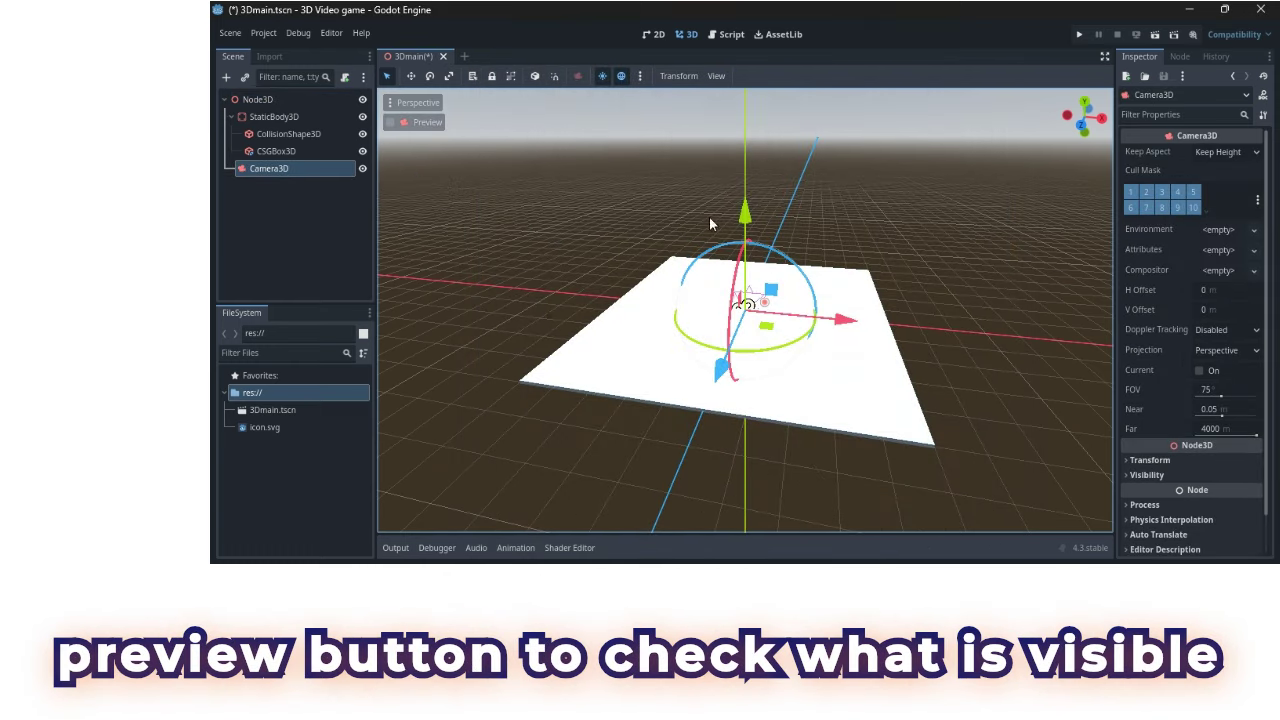
{"action": "left_click_drag", "start_coordinate": [720, 370], "coordinate": [610, 429]}
{"action": "scroll", "coordinate": [727, 404], "scroll_direction": "down", "scroll_amount": 3}
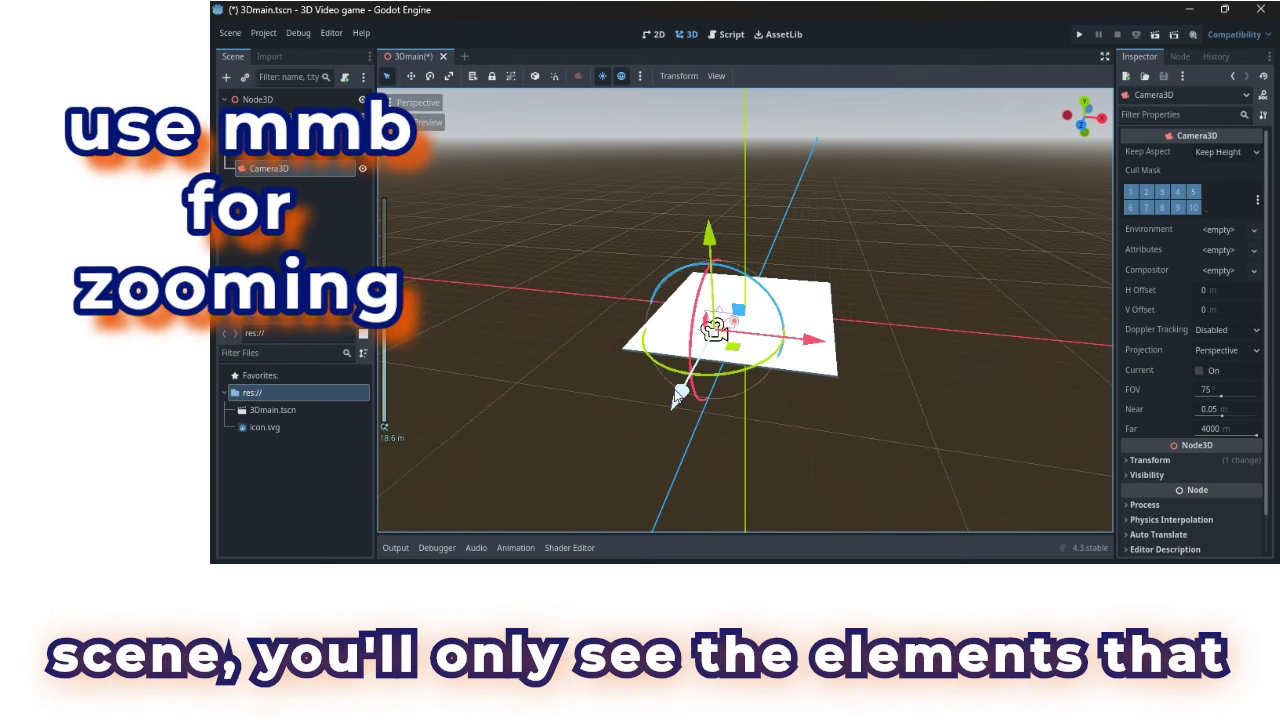
{"action": "left_click_drag", "start_coordinate": [677, 405], "coordinate": [602, 510]}
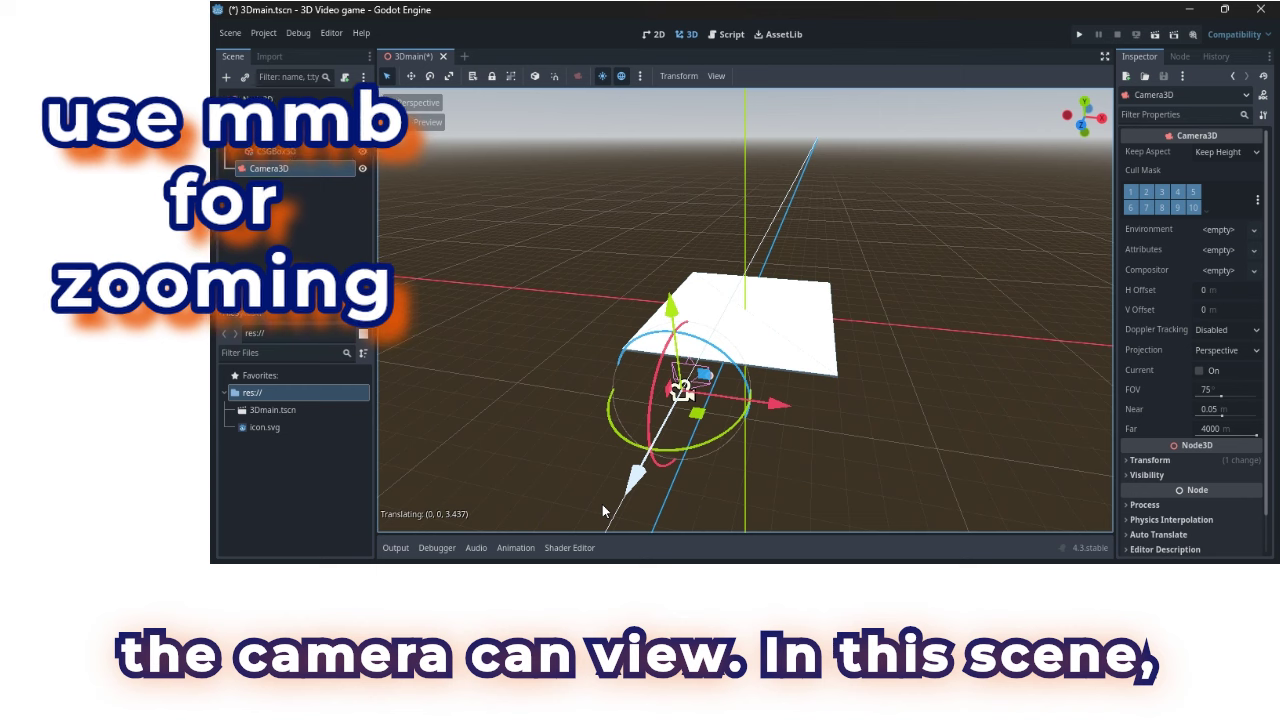
Step: Check the floor through the camera preview and compare the scene with the preview sunlight toggled
{"action": "left_click", "coordinate": [389, 122]}
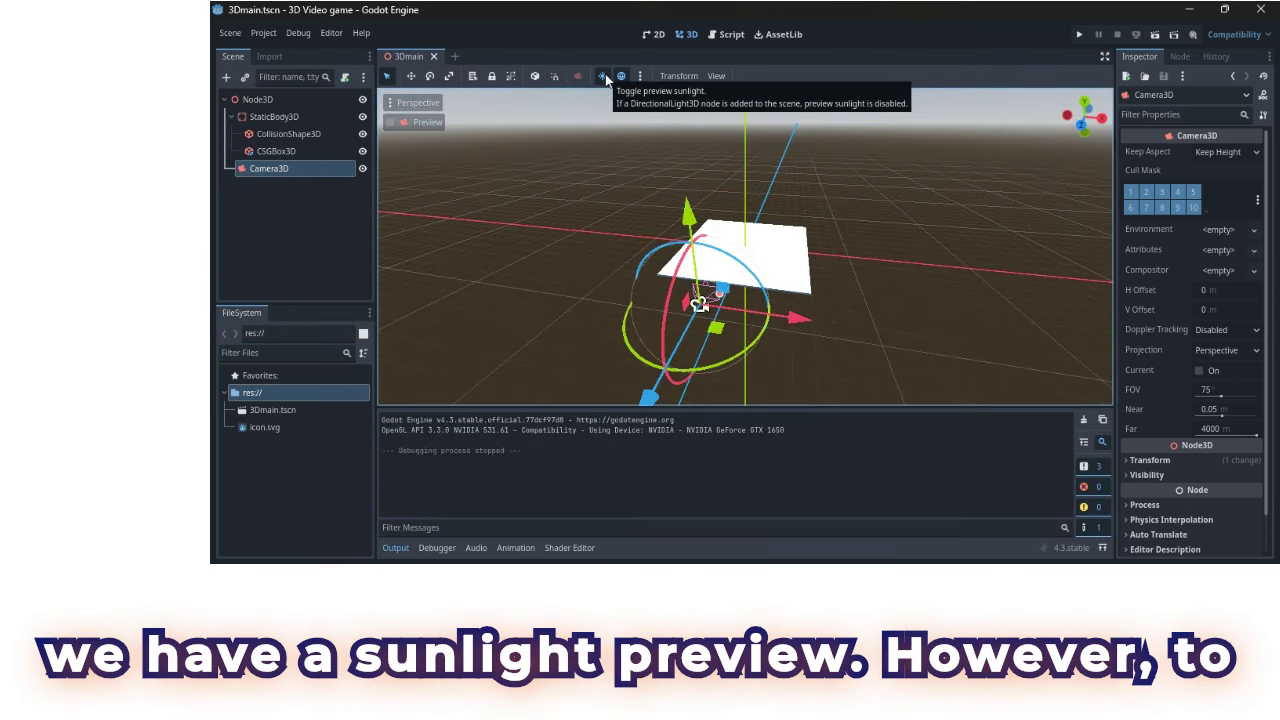
{"action": "left_click", "coordinate": [603, 77]}
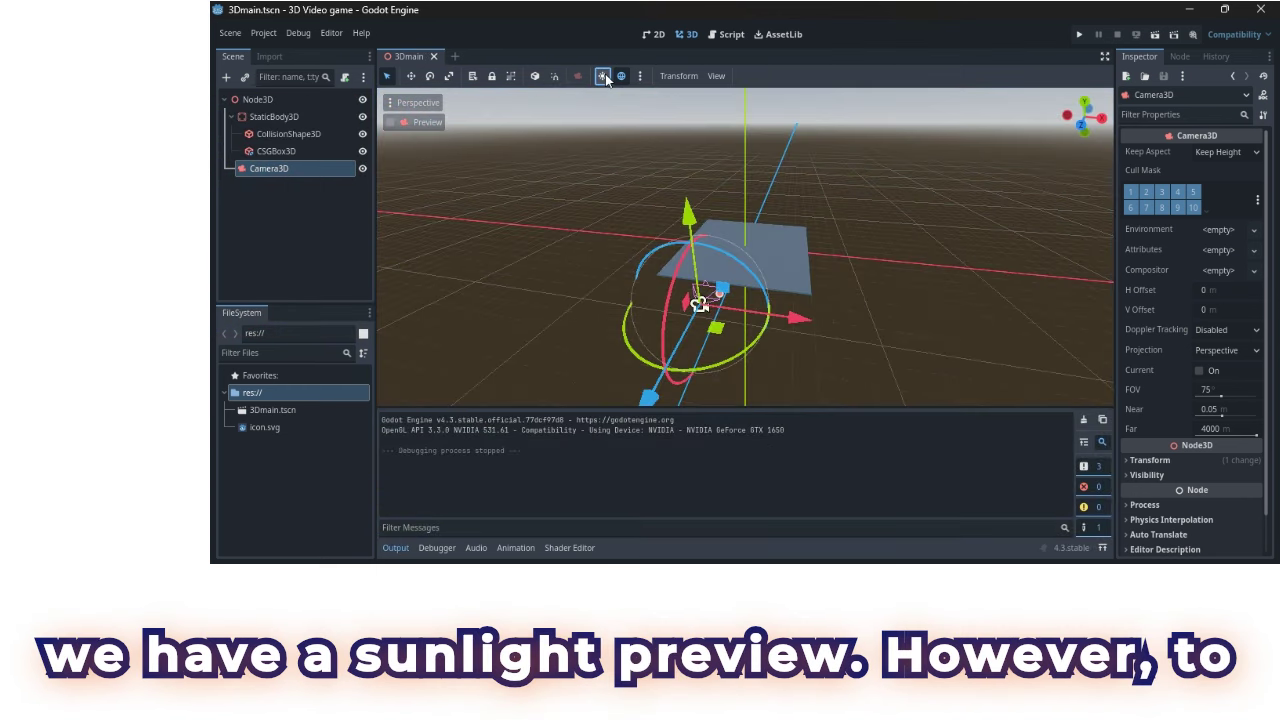
{"action": "left_click", "coordinate": [389, 122]}
Step: Add a DirectionalLight3D node as a child of the Node3D root and leave the camera preview
{"action": "left_click", "coordinate": [257, 99]}
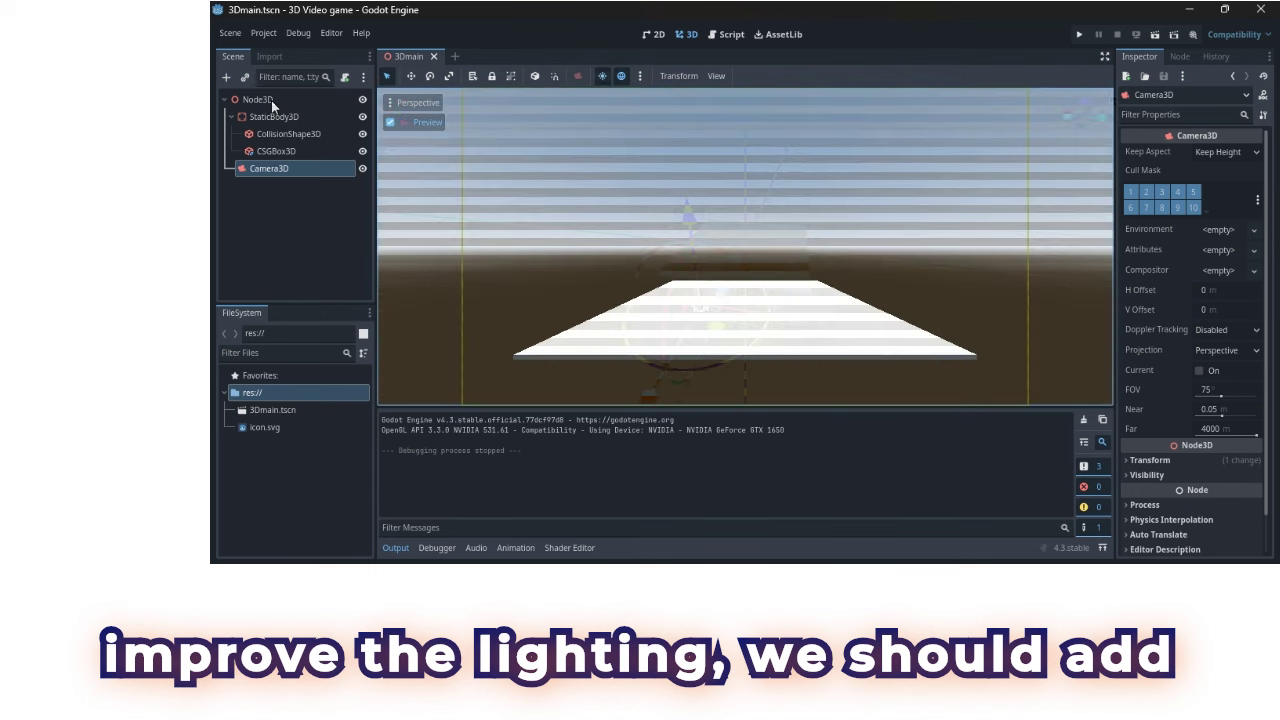
{"action": "left_click", "coordinate": [226, 77]}
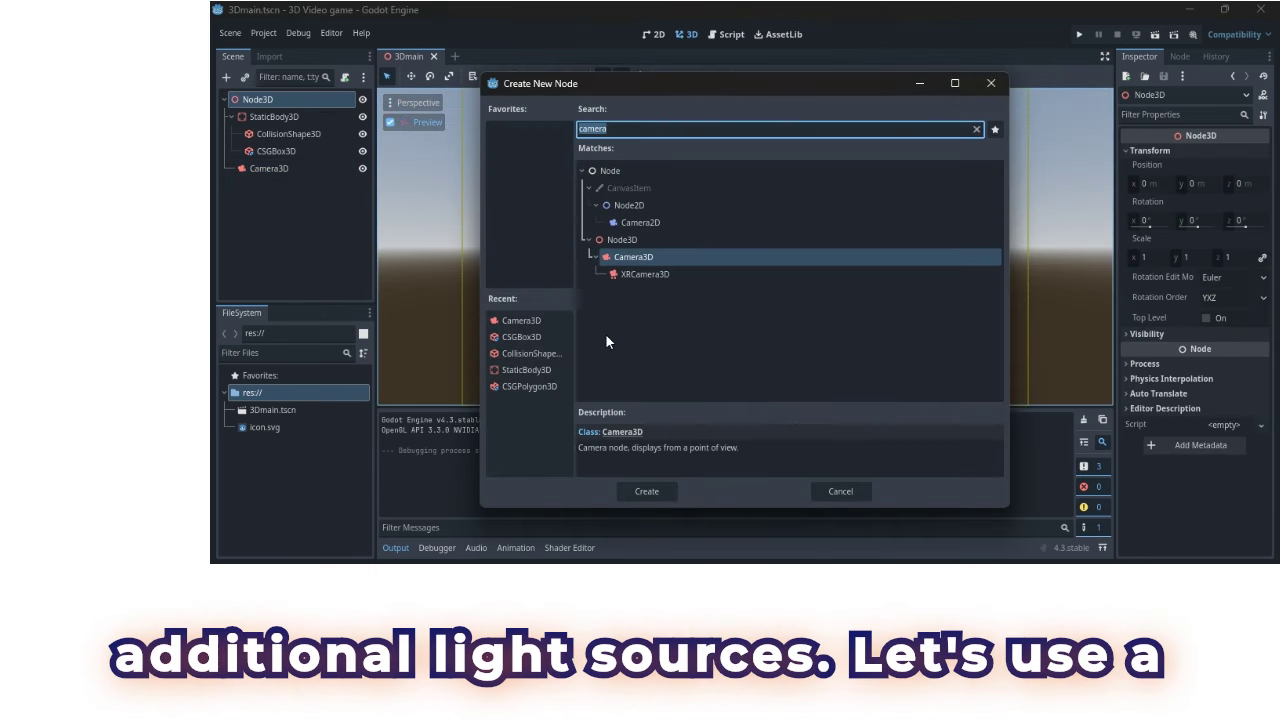
{"action": "type", "text": "light"}
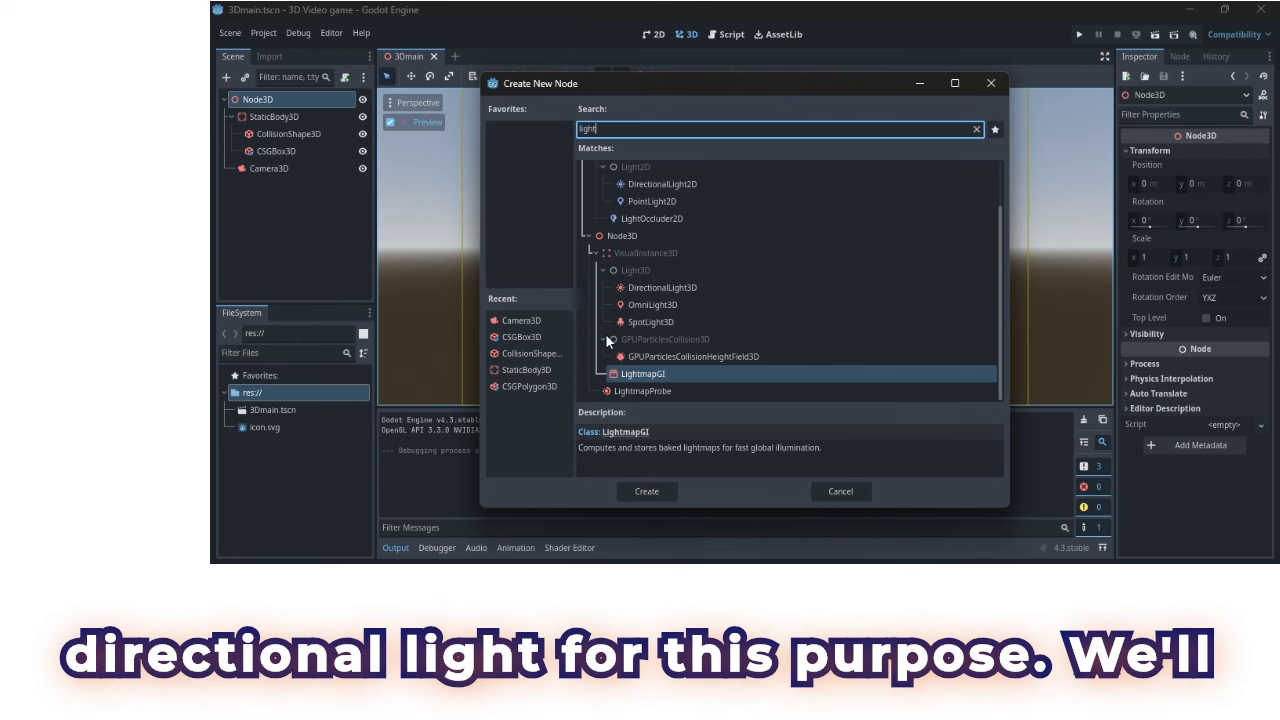
{"action": "left_click", "coordinate": [661, 290]}
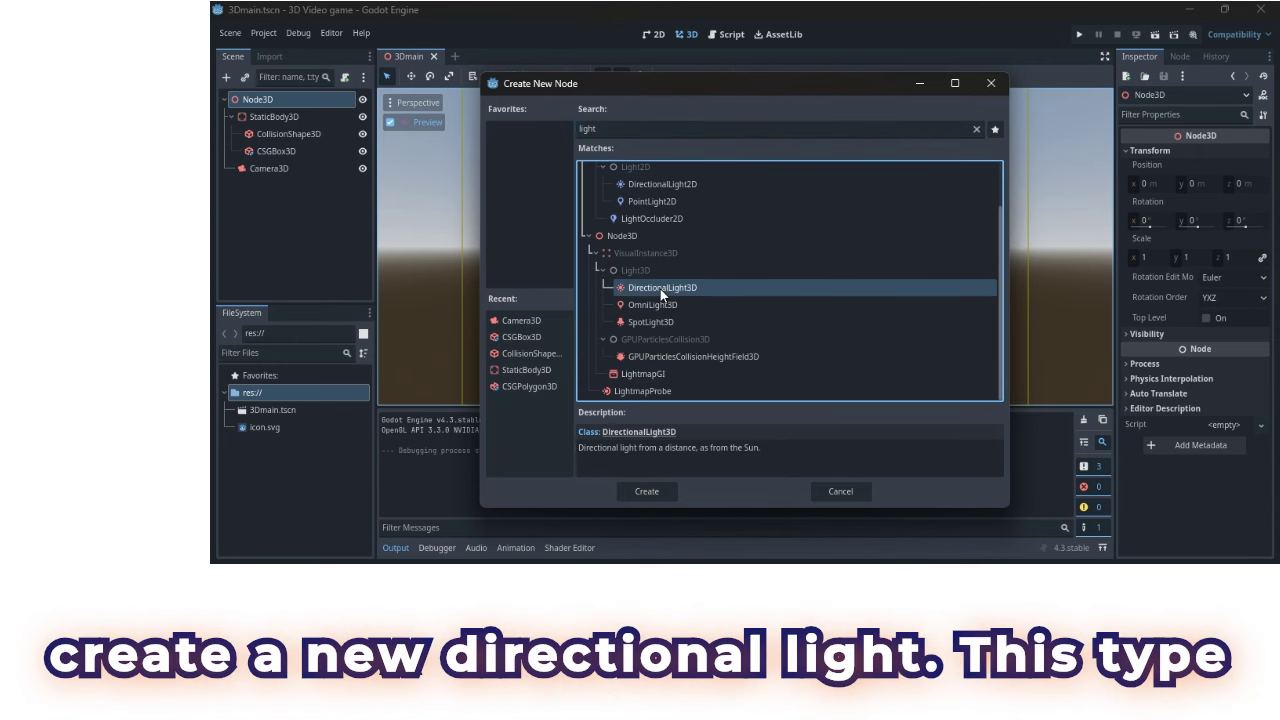
{"action": "left_click", "coordinate": [663, 490]}
{"action": "left_click", "coordinate": [390, 122]}
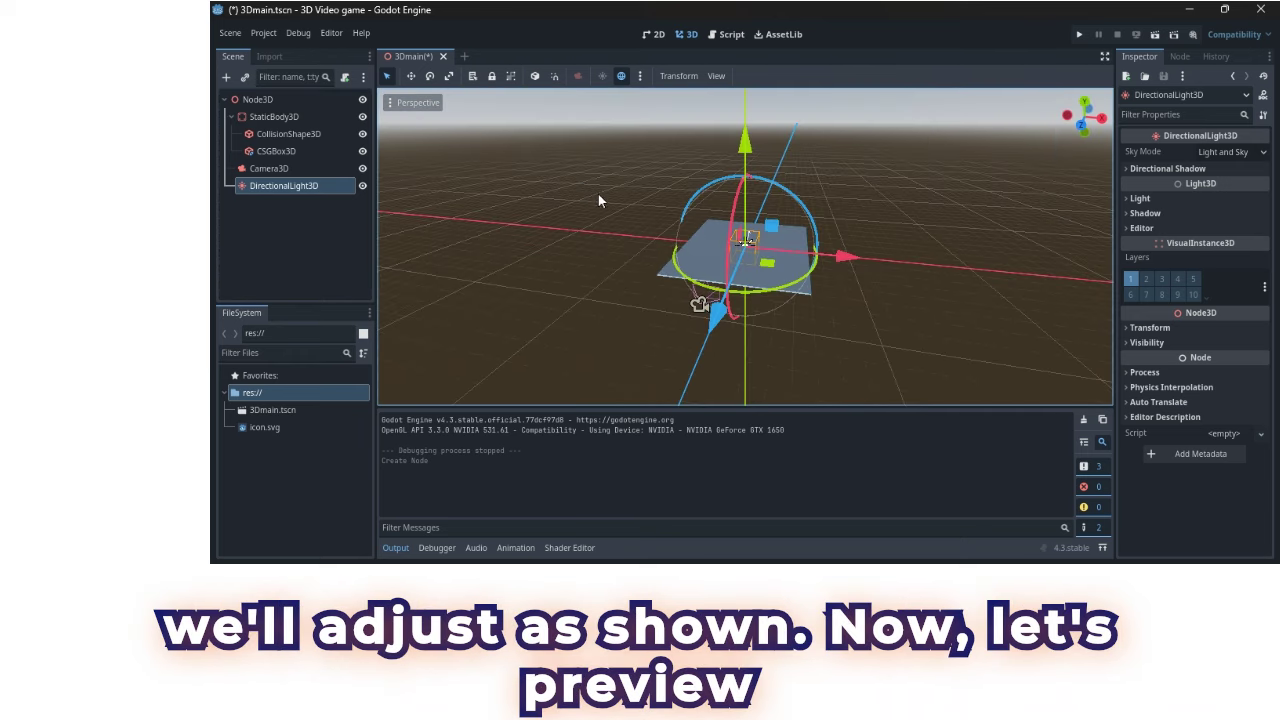
Step: Raise the directional light above the floor with its beam aimed downward, and run the current scene to test it
{"action": "left_click_drag", "start_coordinate": [753, 196], "coordinate": [746, 206]}
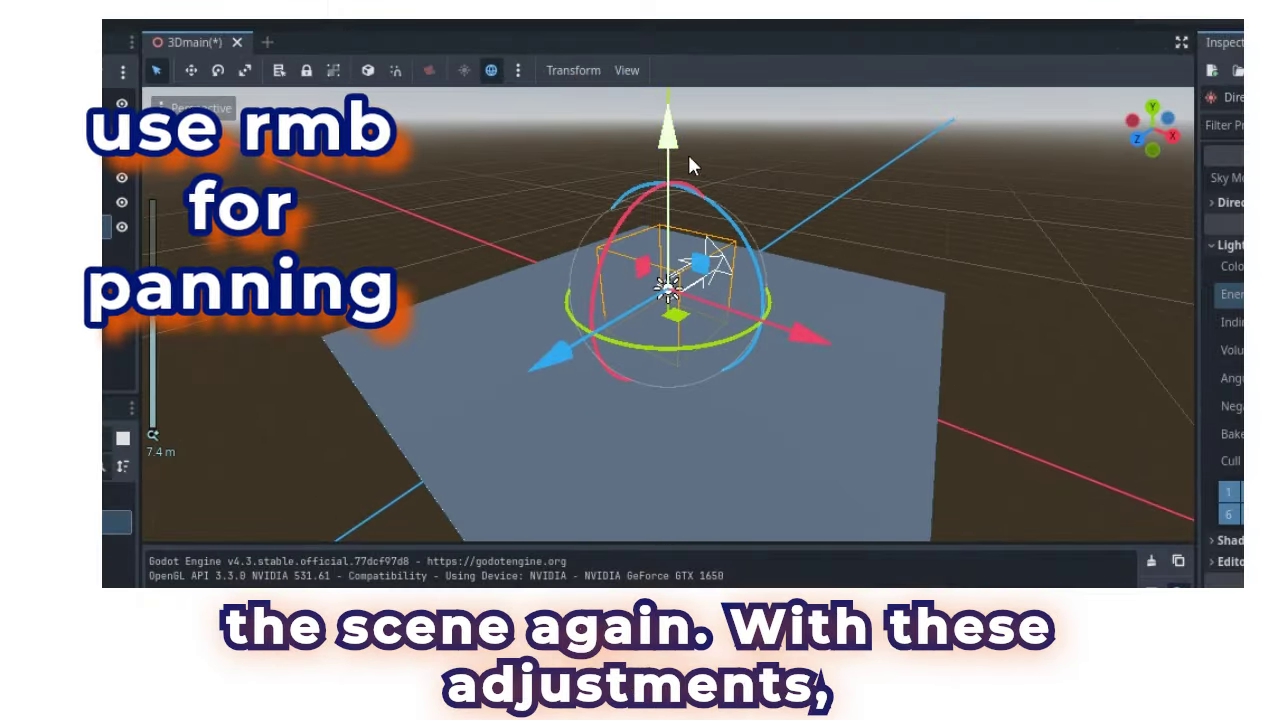
{"action": "left_click_drag", "start_coordinate": [687, 151], "coordinate": [683, 44]}
{"action": "middle_click_drag", "start_coordinate": [971, 334], "coordinate": [980, 294]}
{"action": "left_click_drag", "start_coordinate": [760, 129], "coordinate": [929, 363]}
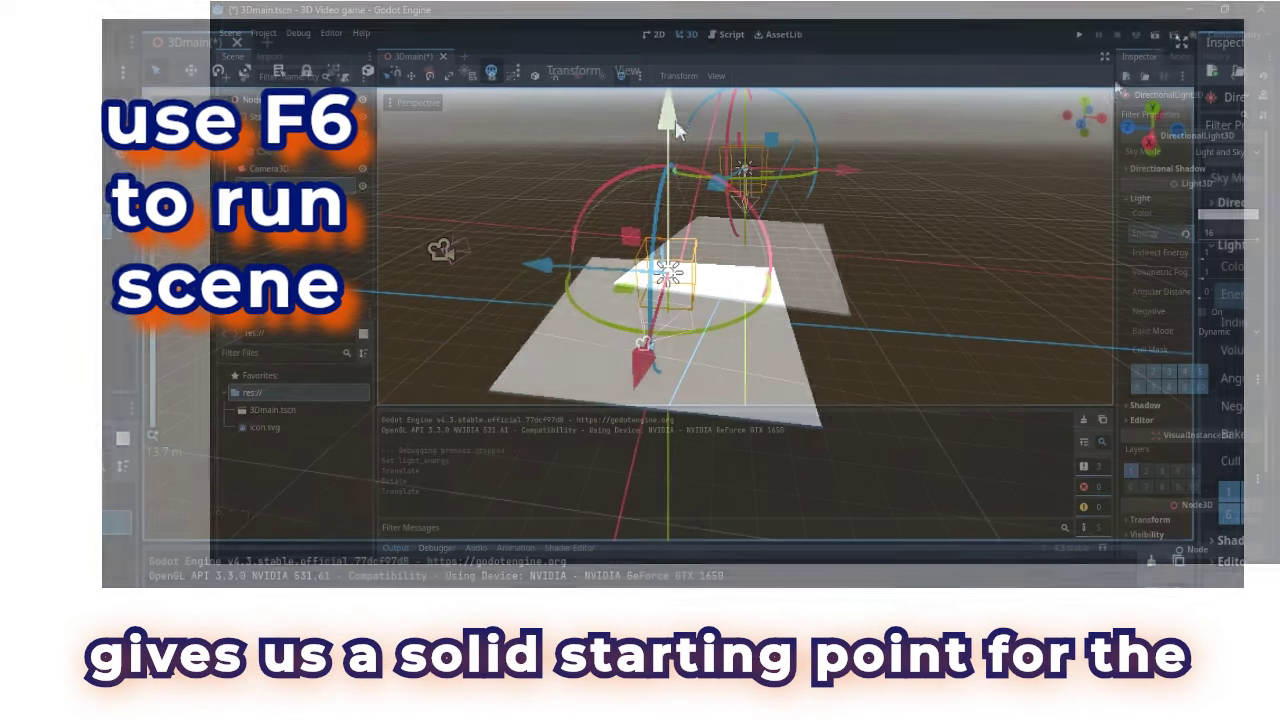
{"action": "key", "text": "F6"}
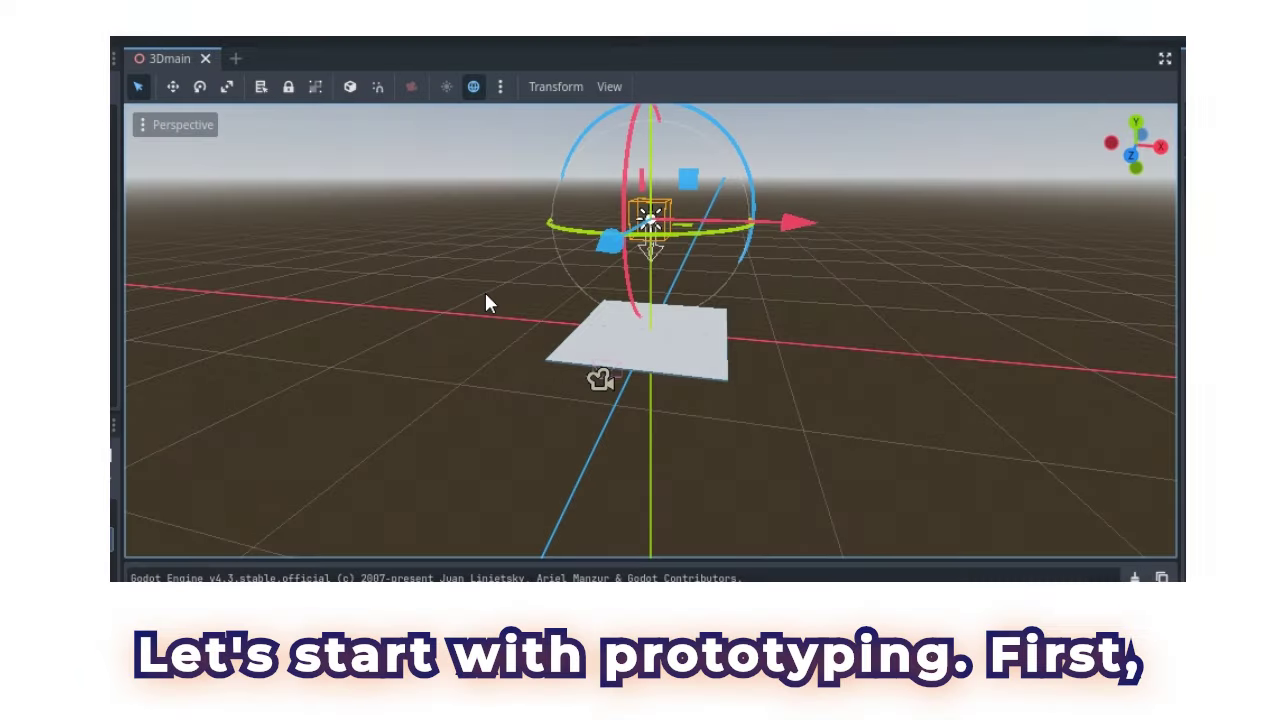
Step: Add a CSGBox3D node as a direct child of the Node3D root
{"action": "scroll", "coordinate": [486, 296], "scroll_direction": "up", "scroll_amount": 5}
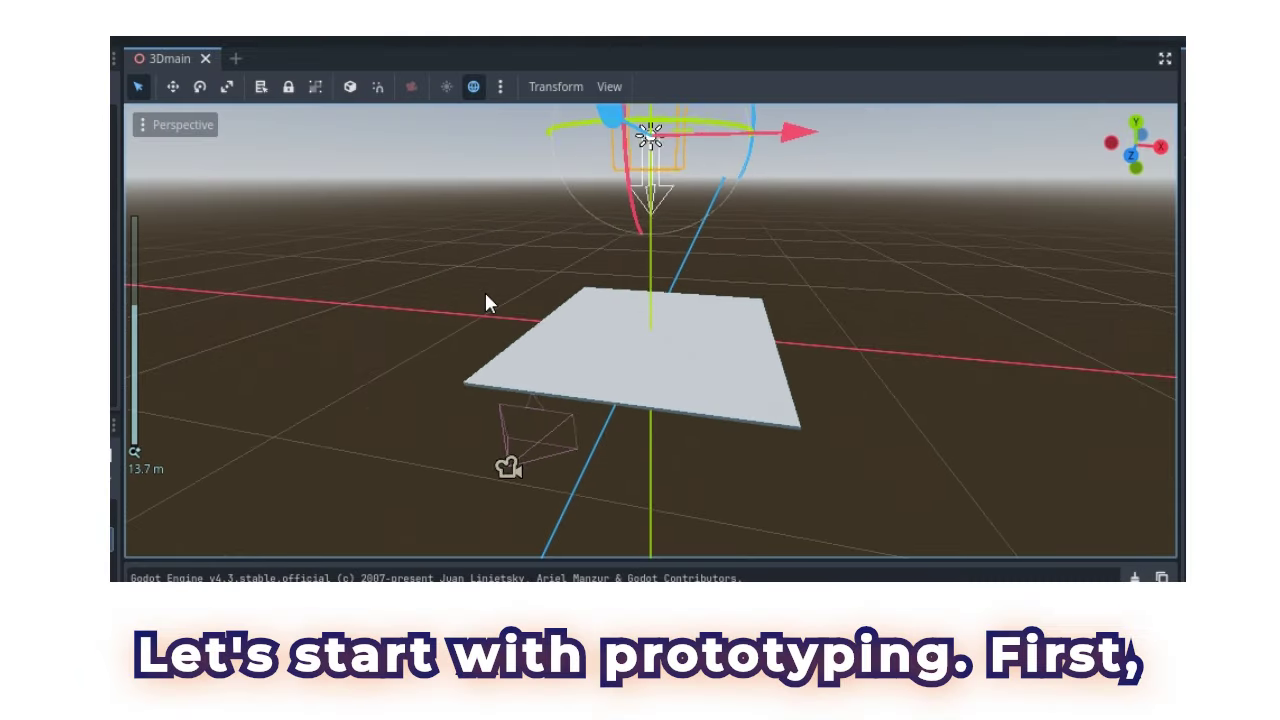
{"action": "scroll", "coordinate": [486, 296], "scroll_direction": "up", "scroll_amount": 3}
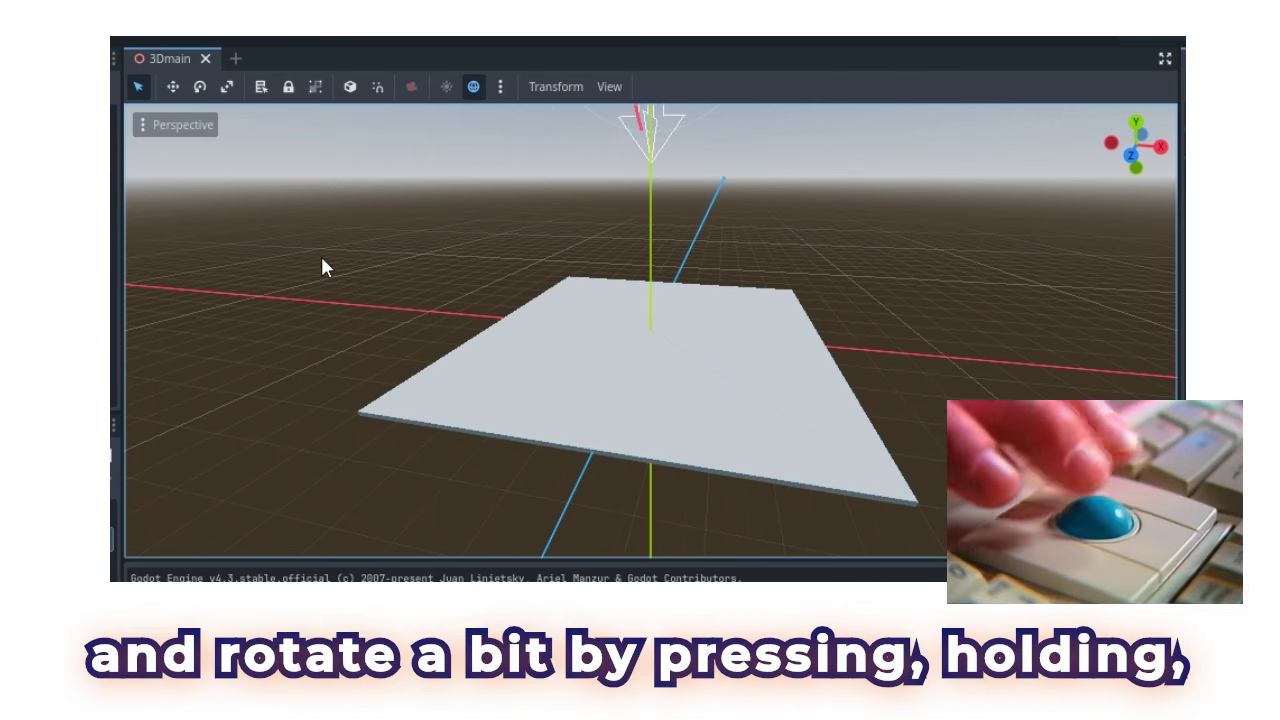
{"action": "right_click_drag", "start_coordinate": [322, 262], "coordinate": [368, 259]}
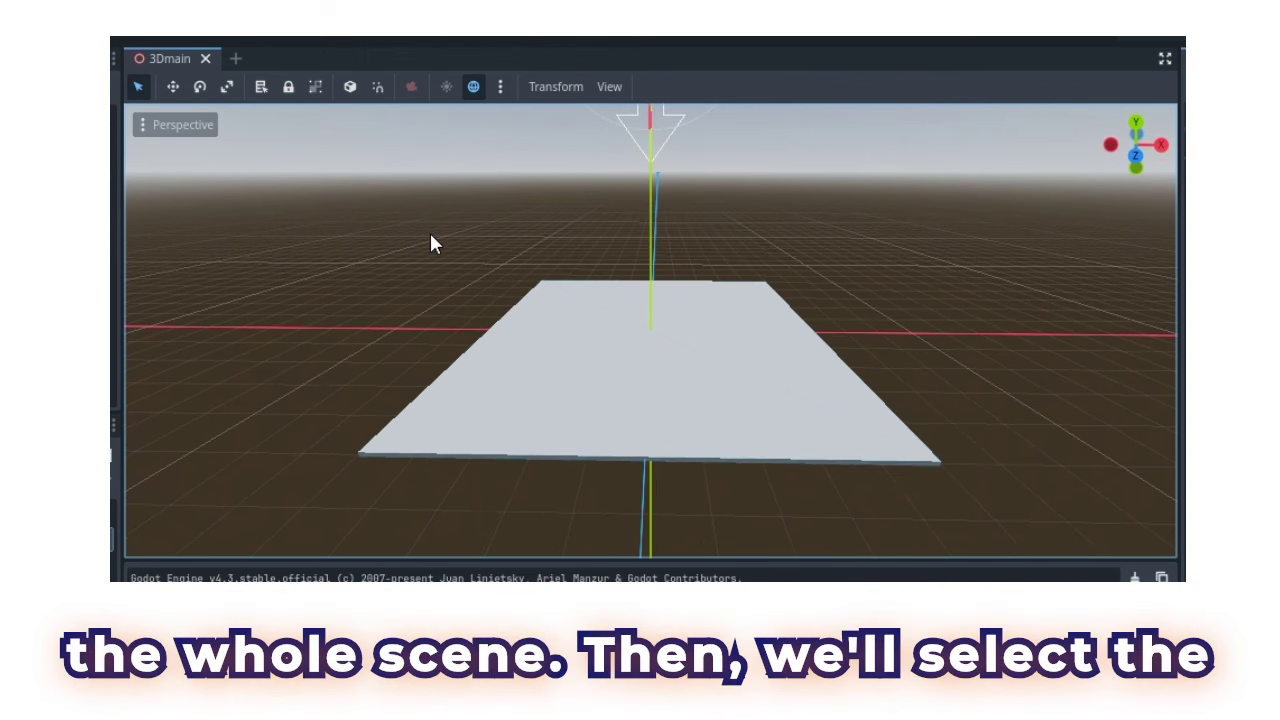
{"action": "scroll", "coordinate": [430, 236], "scroll_direction": "up", "scroll_amount": 2}
{"action": "left_click", "coordinate": [180, 107]}
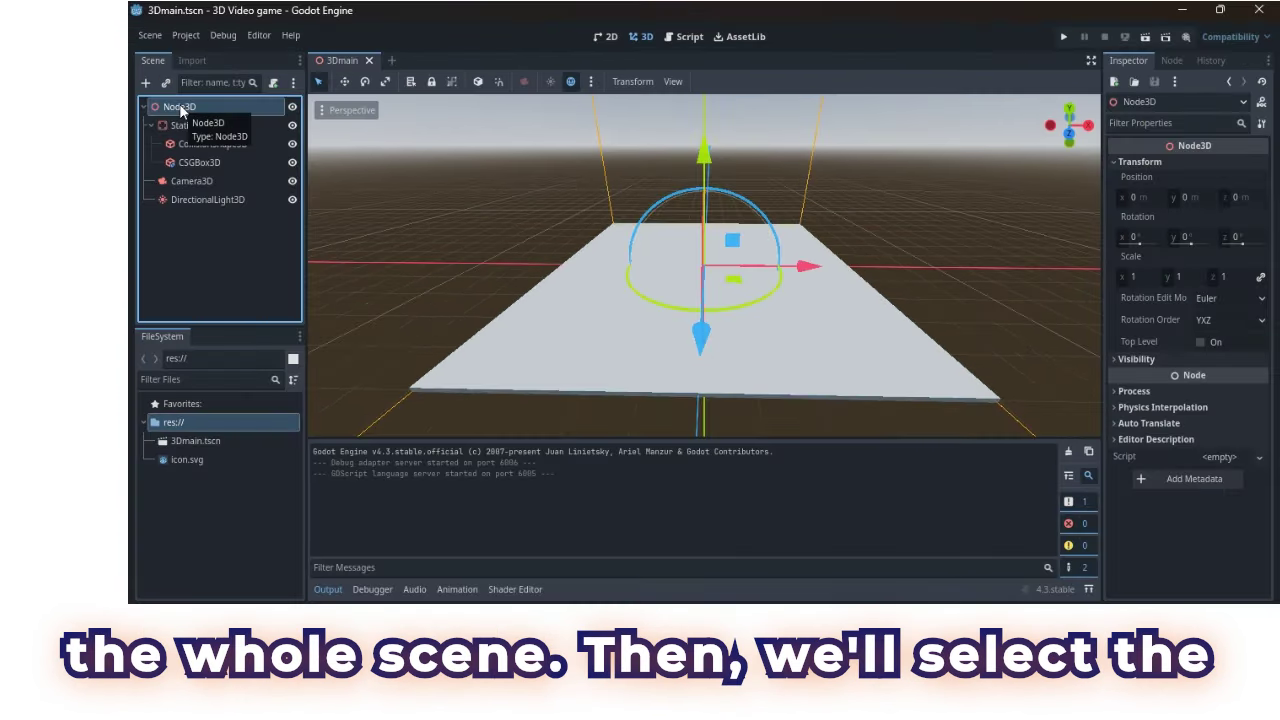
{"action": "left_click", "coordinate": [145, 83]}
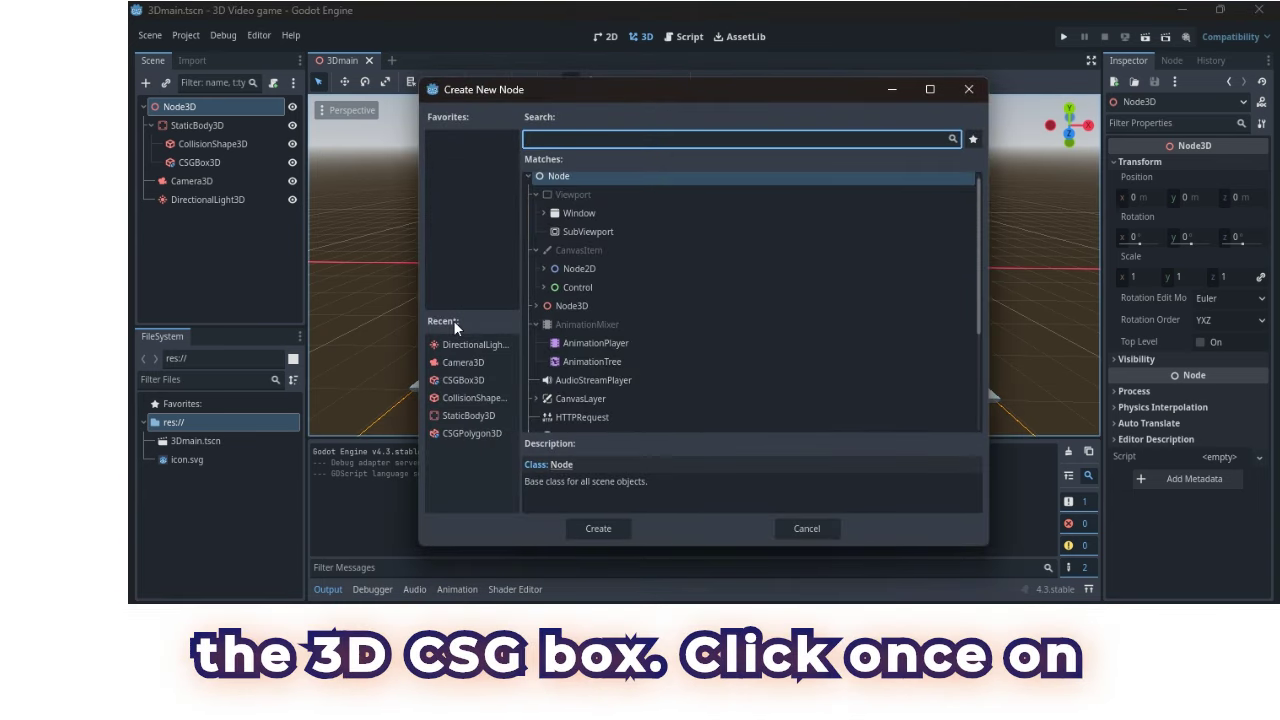
{"action": "left_click", "coordinate": [466, 380]}
{"action": "left_click", "coordinate": [616, 540]}
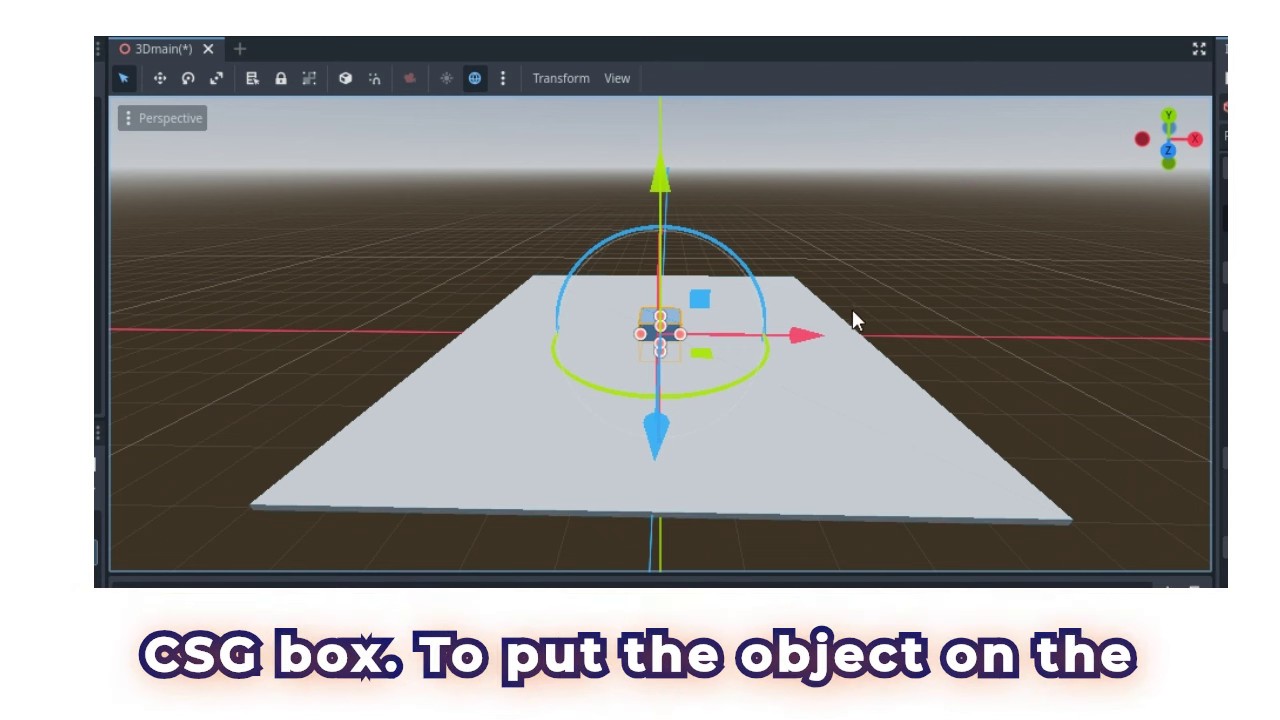
Step: Raise the new box above the floor and snap it down onto the floor surface
{"action": "left_click_drag", "start_coordinate": [660, 180], "coordinate": [680, 86]}
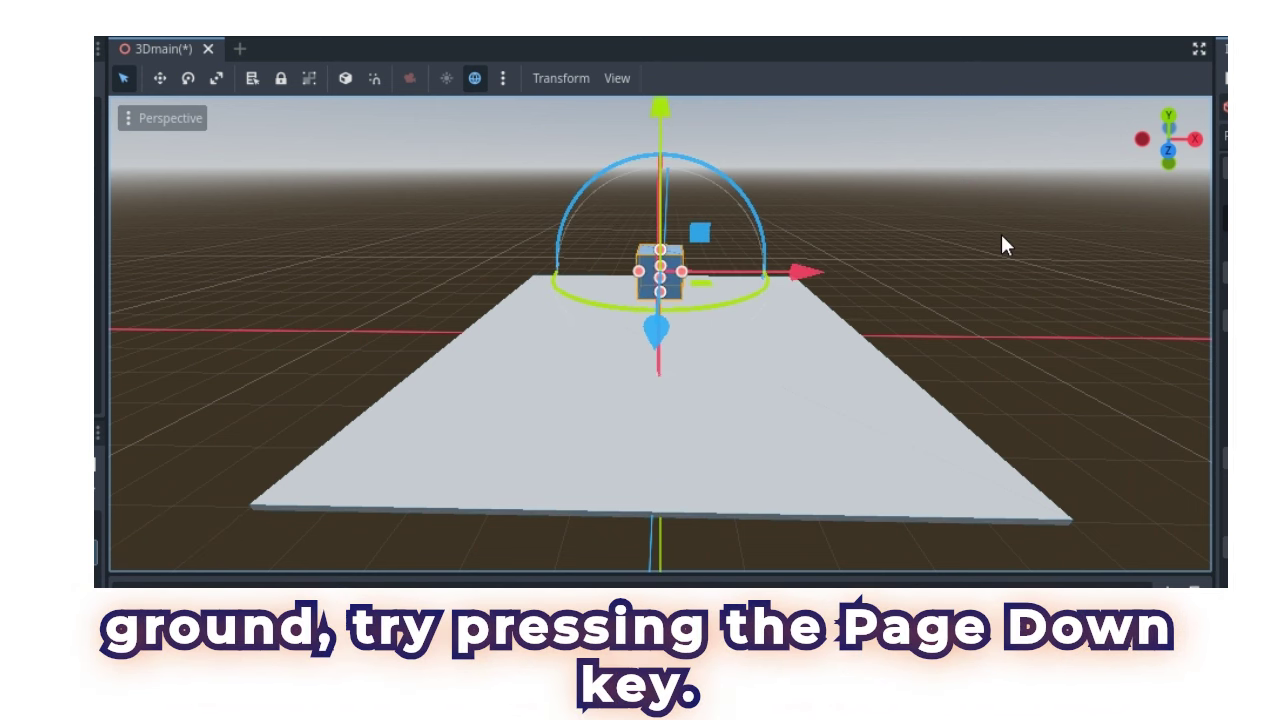
{"action": "middle_click_drag", "start_coordinate": [1006, 246], "coordinate": [677, 166]}
{"action": "left_click_drag", "start_coordinate": [665, 160], "coordinate": [663, 104]}
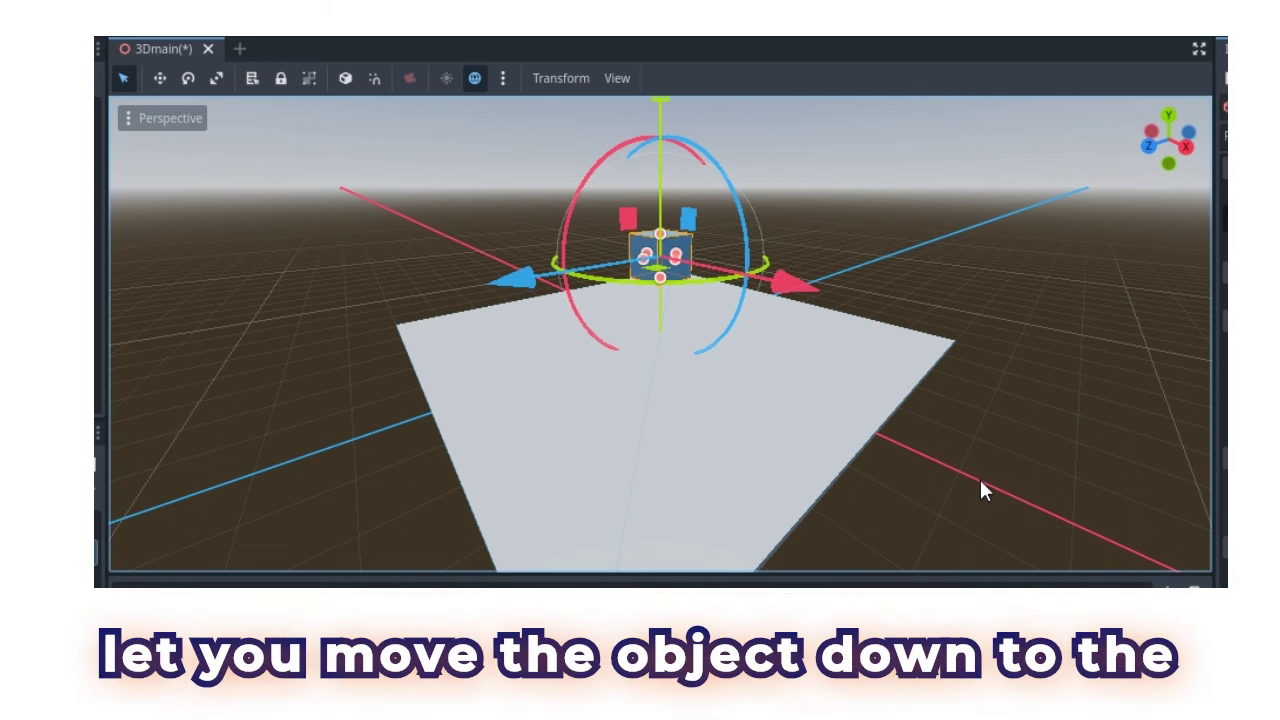
{"action": "key", "text": "Page_Down"}
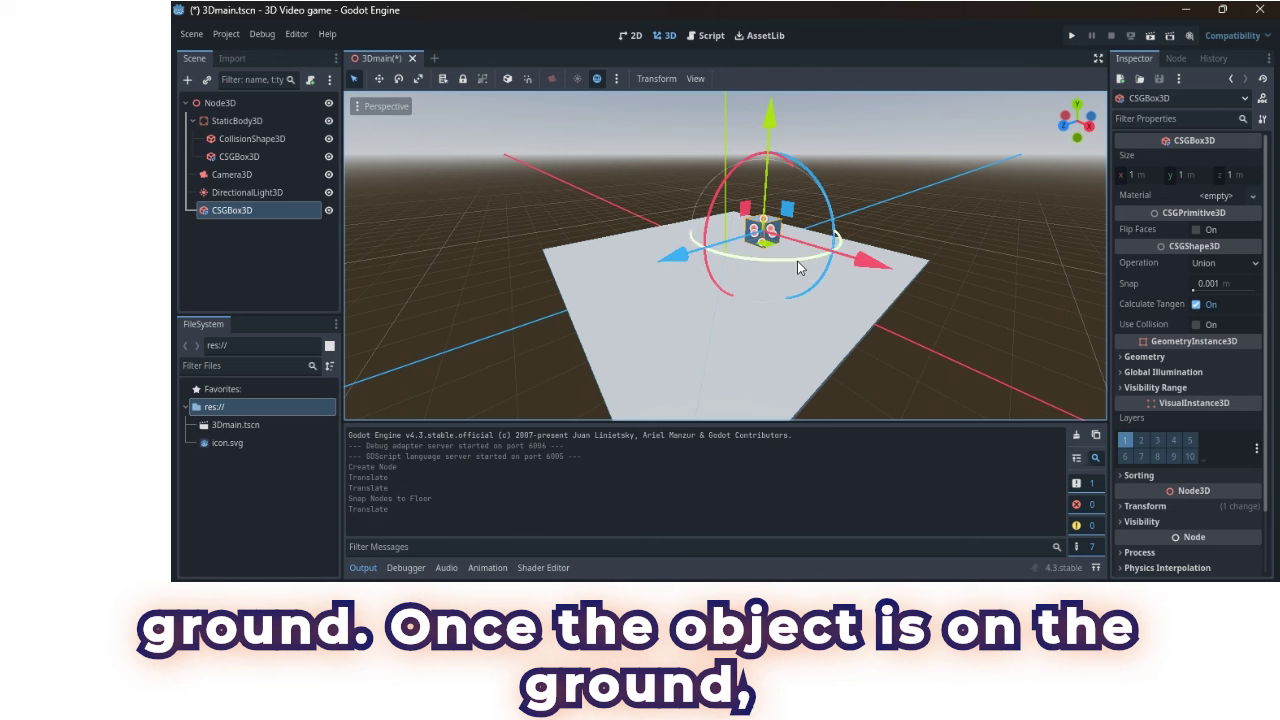
Step: Rotate the box around its vertical axis and reset its rotation to the default in its transform properties
{"action": "mouse_move", "coordinate": [797, 261]}
{"action": "left_mouse_down"}
{"action": "mouse_move", "coordinate": [782, 264]}
{"action": "mouse_move", "coordinate": [816, 268]}
{"action": "mouse_move", "coordinate": [784, 271]}
{"action": "left_mouse_up"}
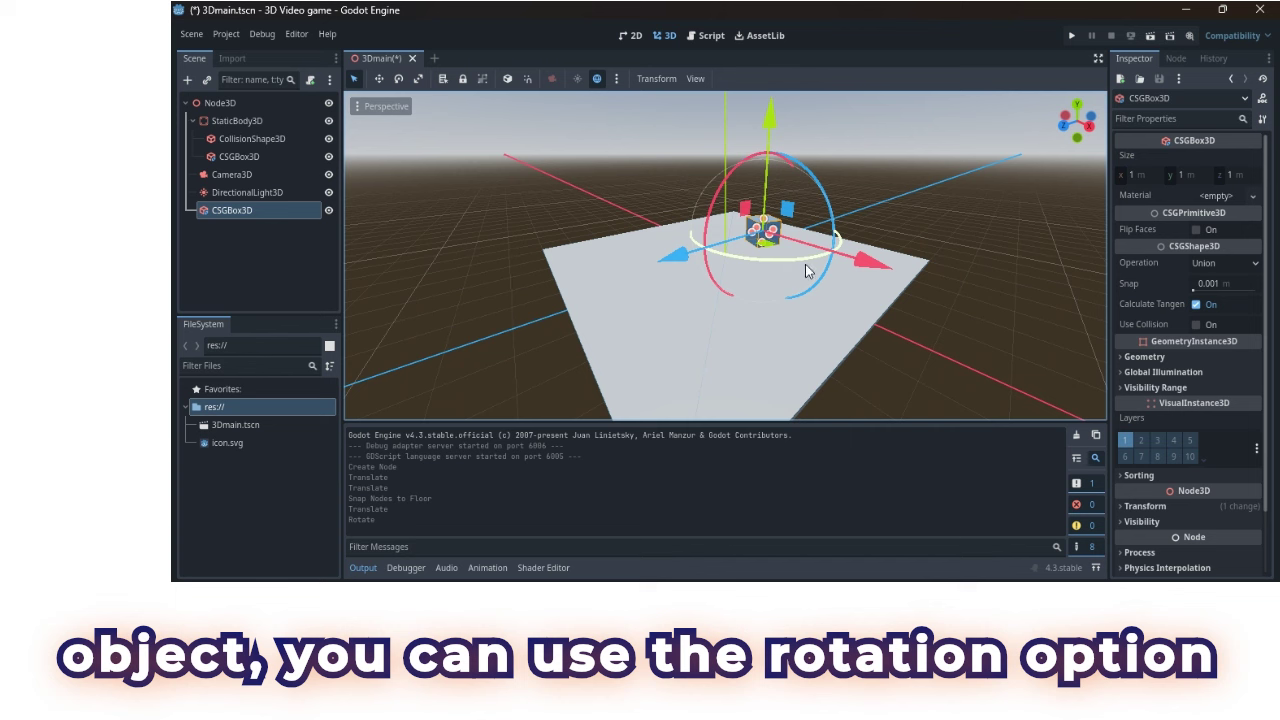
{"action": "scroll", "coordinate": [1154, 288], "scroll_direction": "down", "scroll_amount": 2}
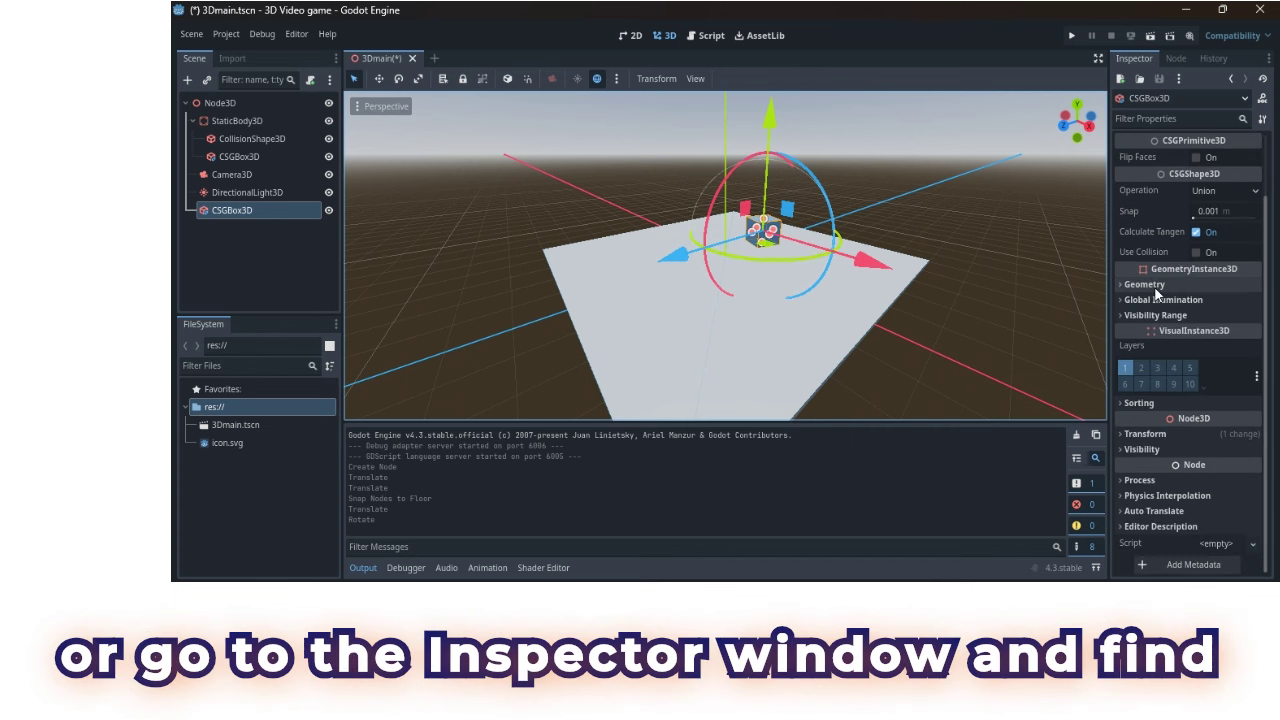
{"action": "left_click", "coordinate": [1142, 433]}
{"action": "scroll", "coordinate": [1162, 402], "scroll_direction": "down", "scroll_amount": 2}
{"action": "scroll", "coordinate": [1162, 402], "scroll_direction": "down", "scroll_amount": 2}
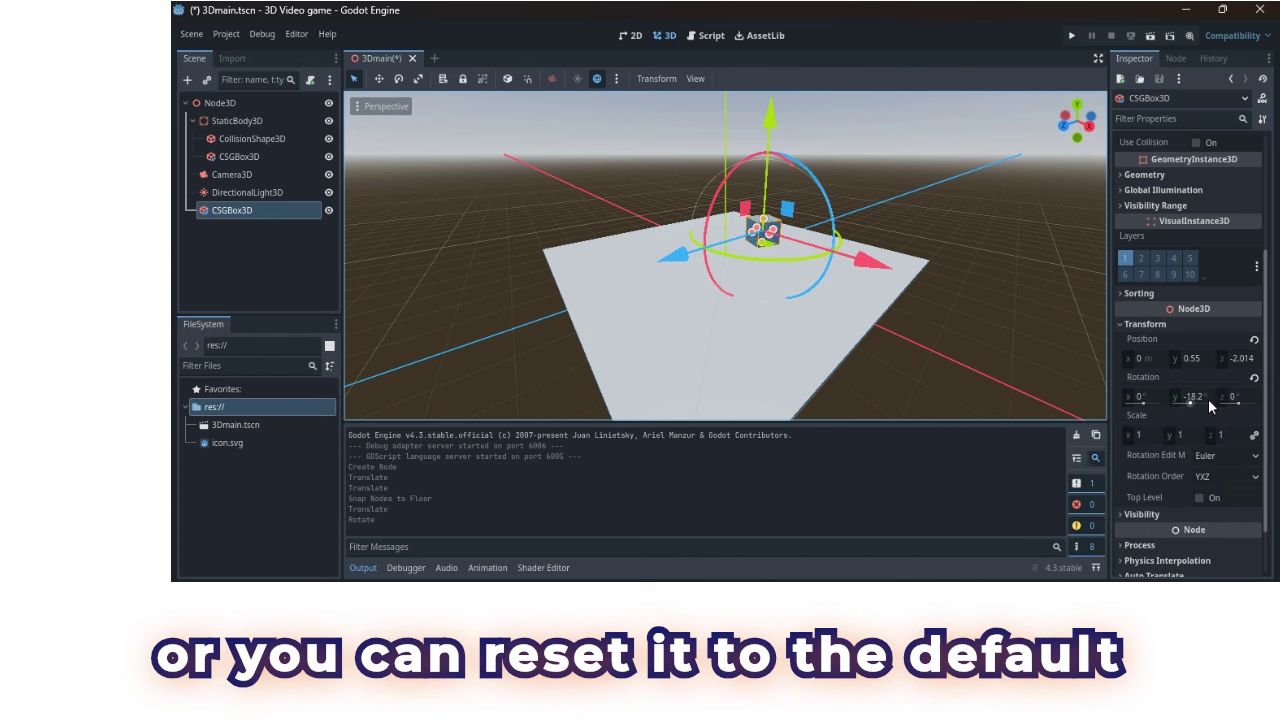
{"action": "left_click", "coordinate": [1254, 378]}
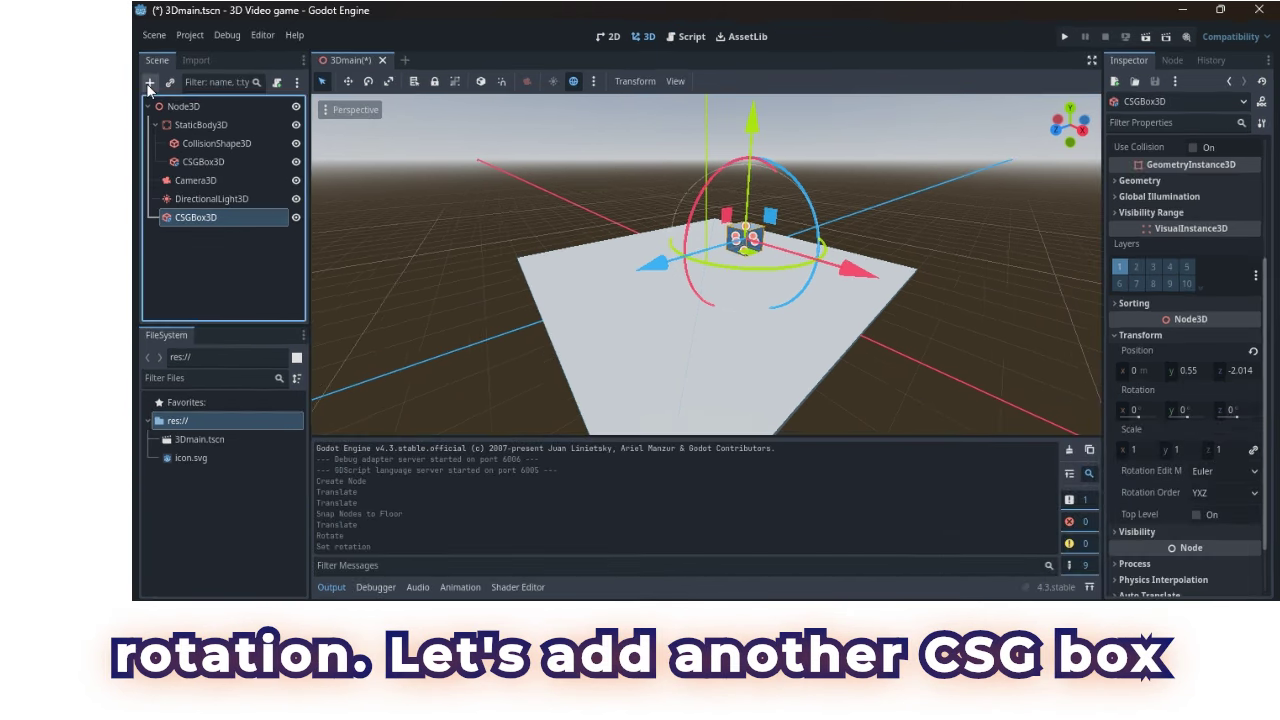
Step: Add a second CSGBox3D and reparent it from the first box to the Node3D root
{"action": "left_click", "coordinate": [149, 82]}
{"action": "left_click", "coordinate": [466, 343]}
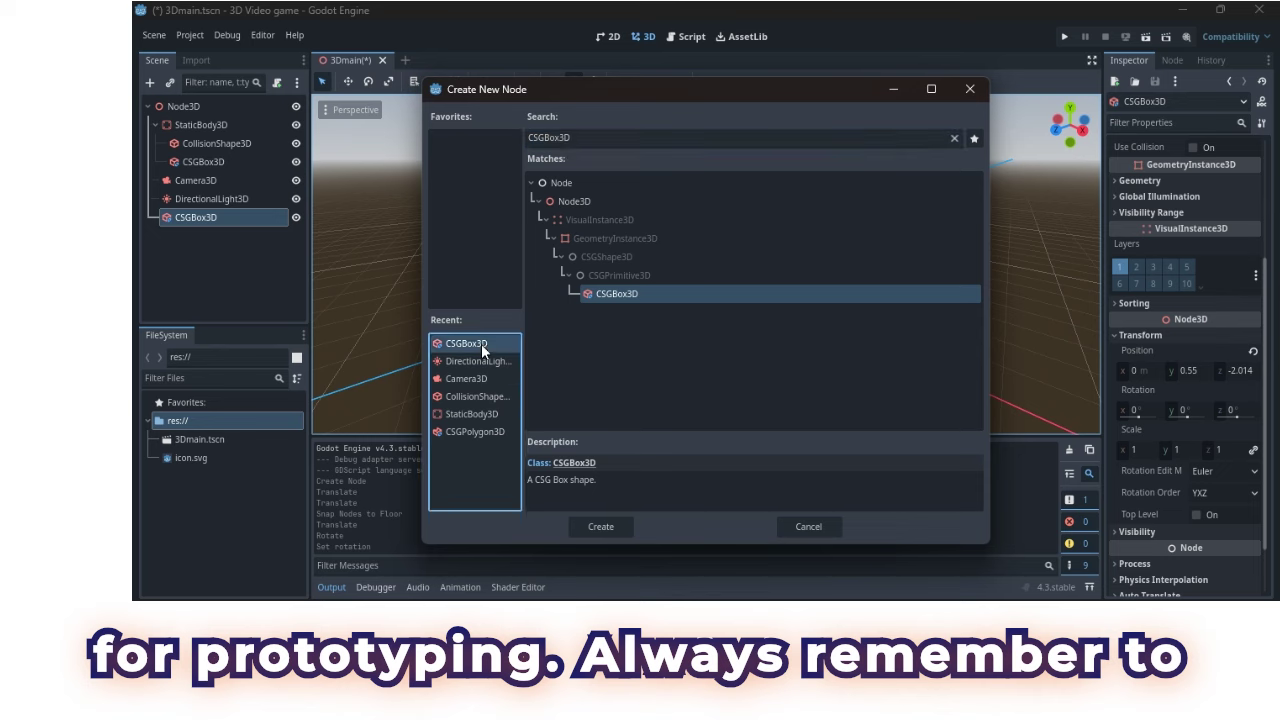
{"action": "left_click", "coordinate": [601, 526]}
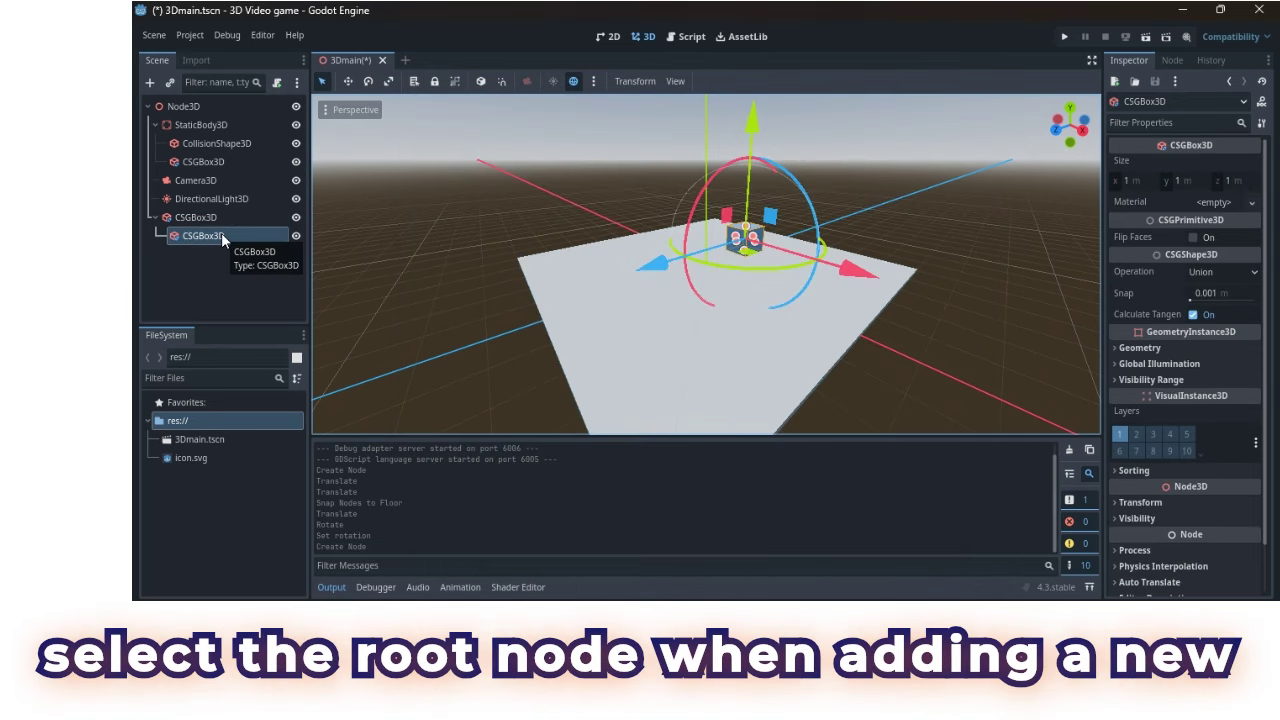
{"action": "left_click_drag", "start_coordinate": [221, 233], "coordinate": [194, 105]}
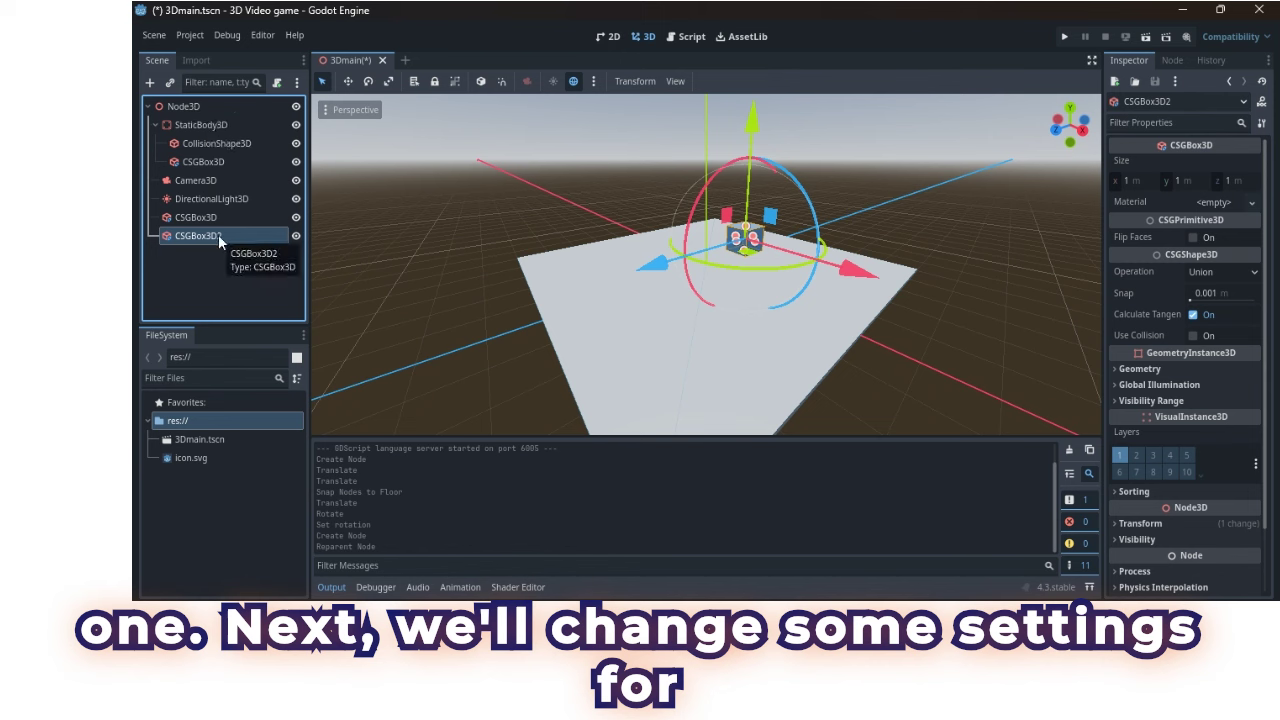
Step: Move the second box along the X axis away from the first and set its Z size to 2 m
{"action": "left_click_drag", "start_coordinate": [852, 275], "coordinate": [962, 349]}
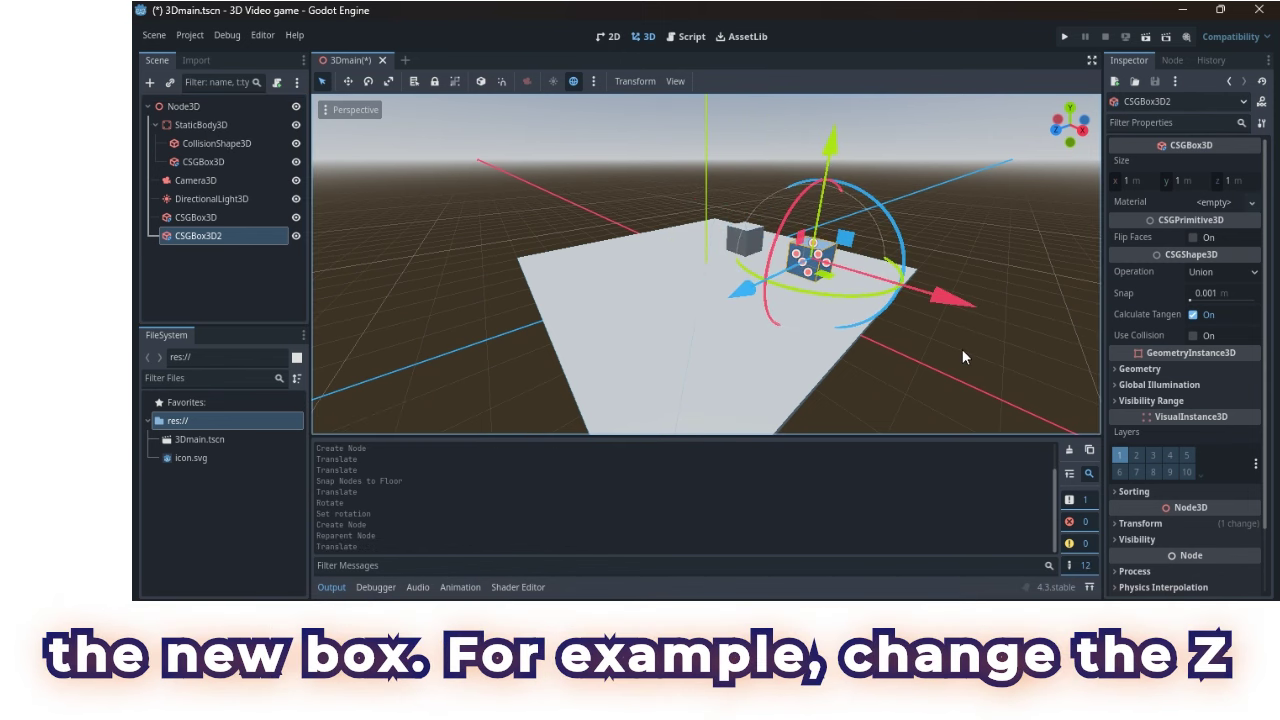
{"action": "left_click", "coordinate": [1240, 181]}
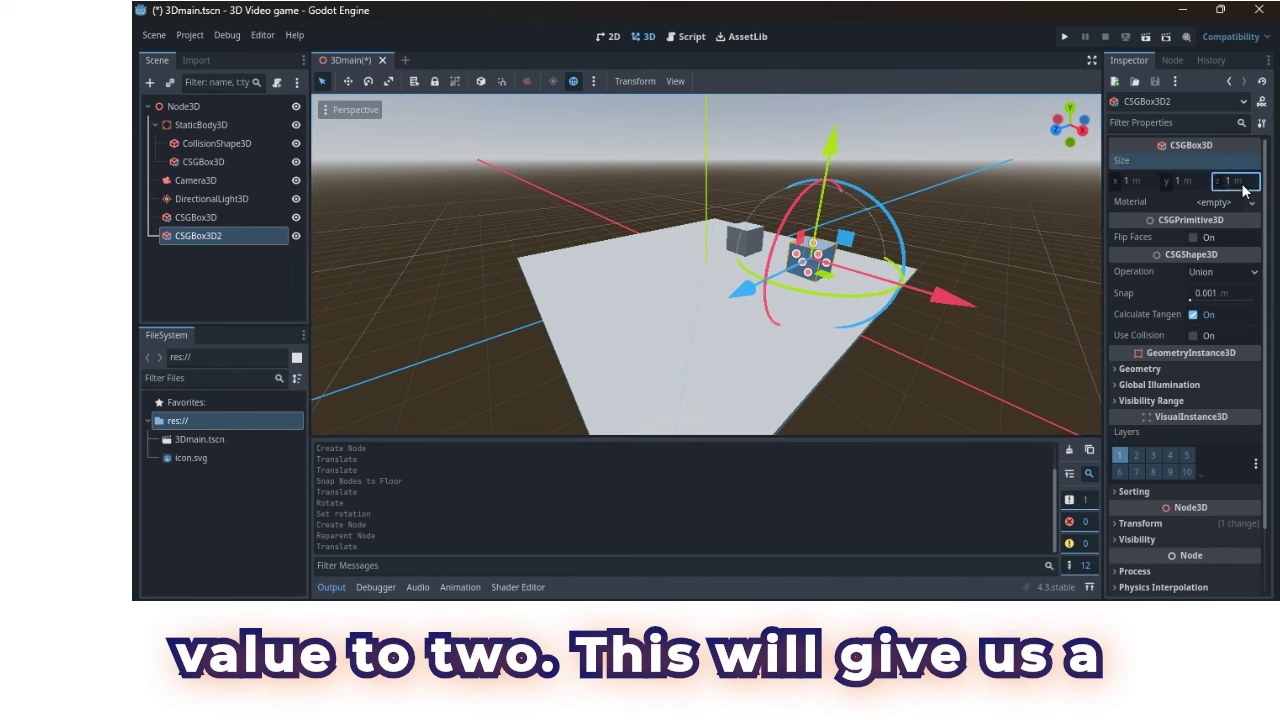
{"action": "key", "text": "Return"}
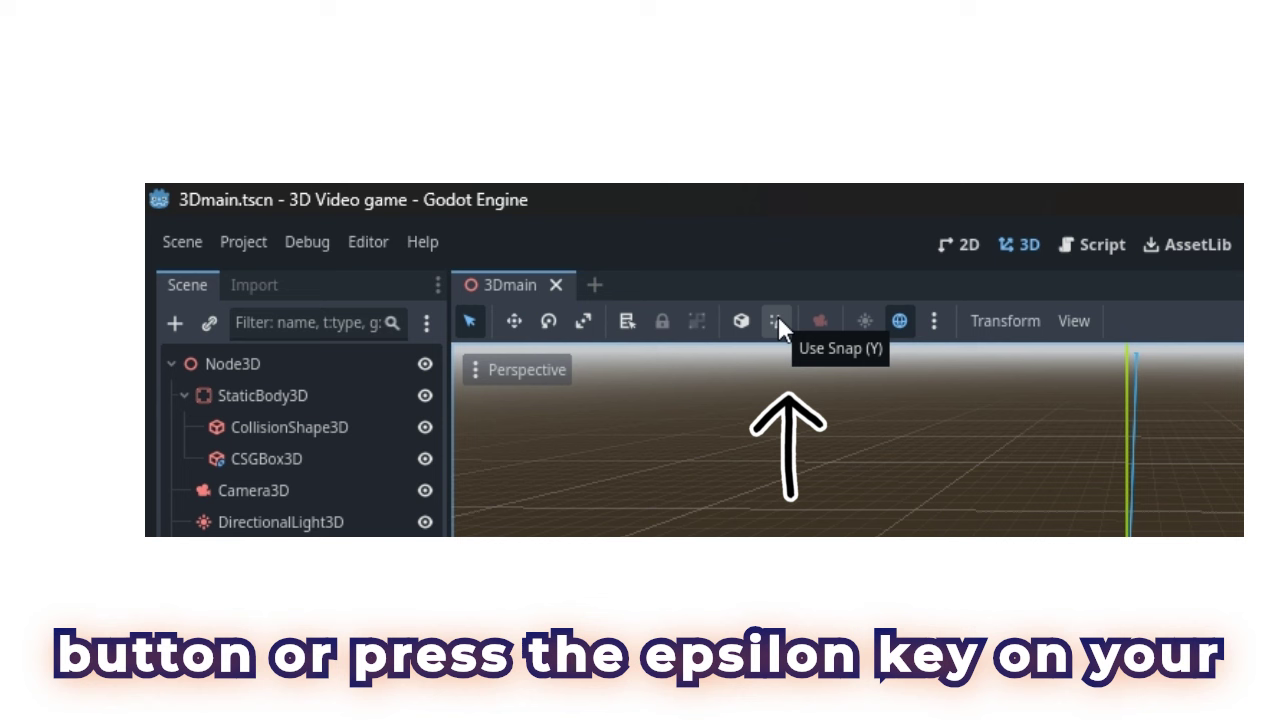
Step: Enable snapping for transforms and select the first CSGBox3D directly under the root
{"action": "left_click", "coordinate": [778, 322]}
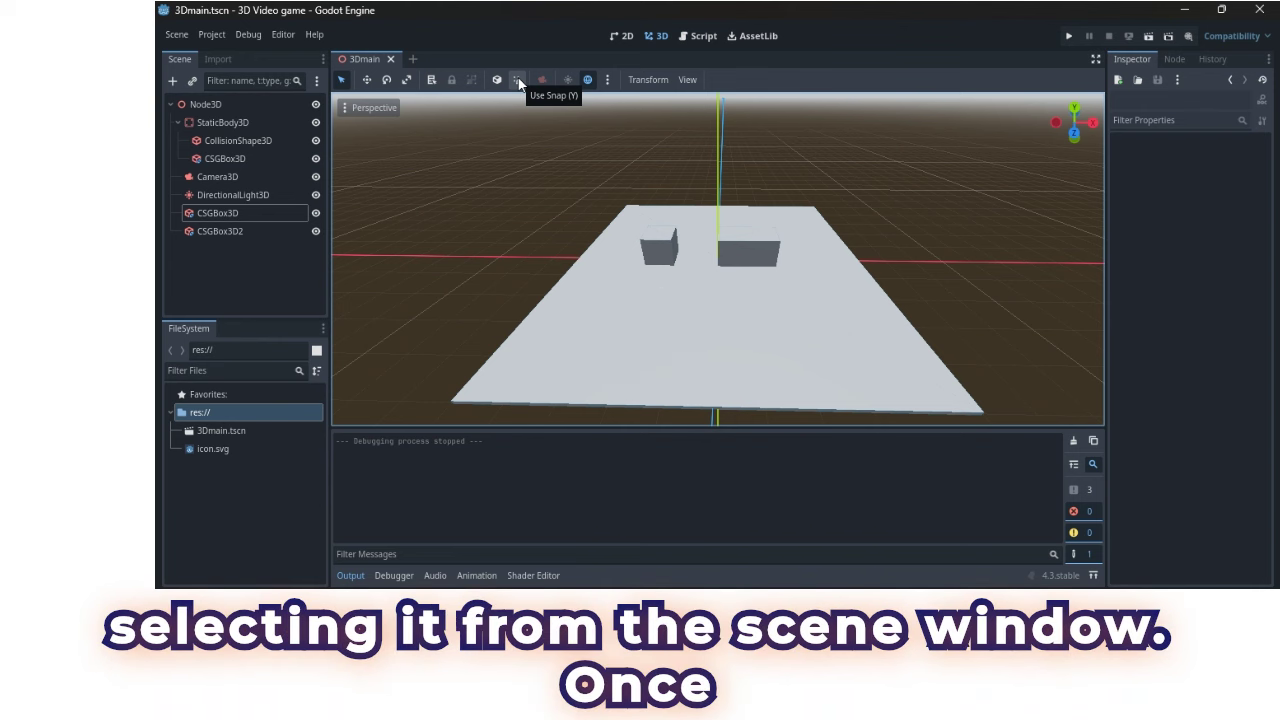
{"action": "left_click", "coordinate": [217, 213]}
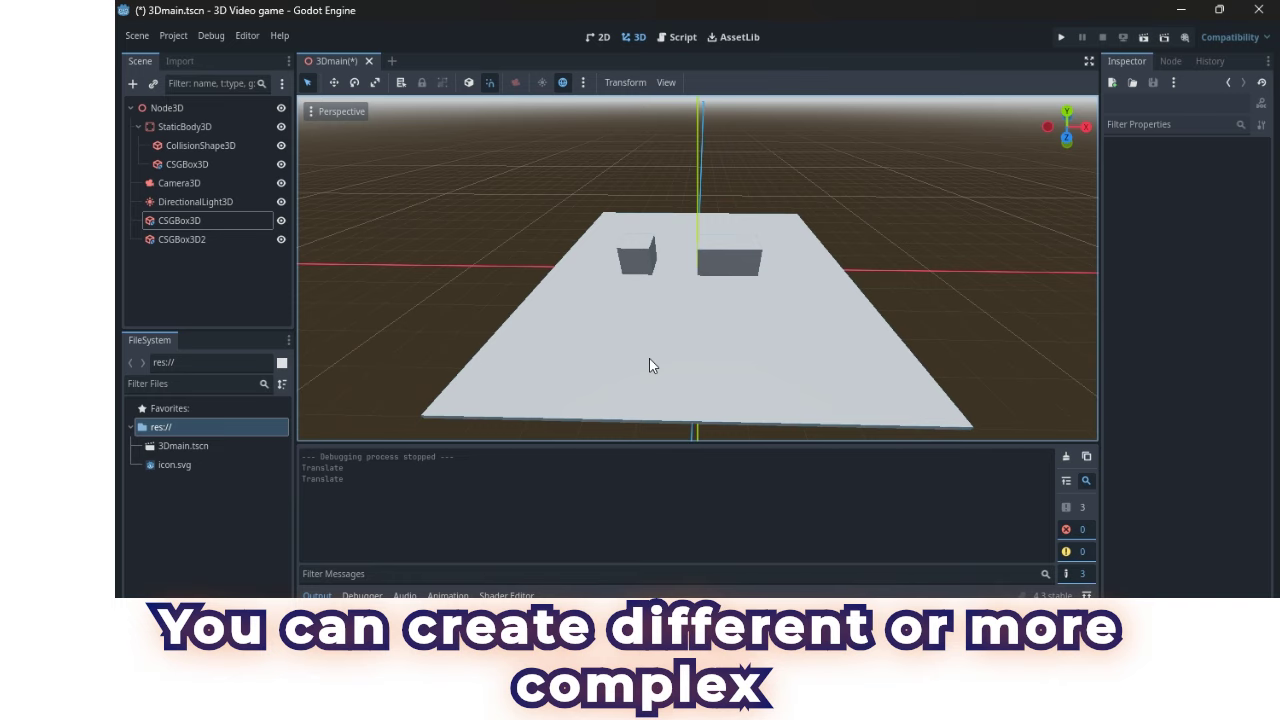
Step: Search the node types for "poly" and add a CSGPolygon3D node to the scene
{"action": "left_click", "coordinate": [133, 84]}
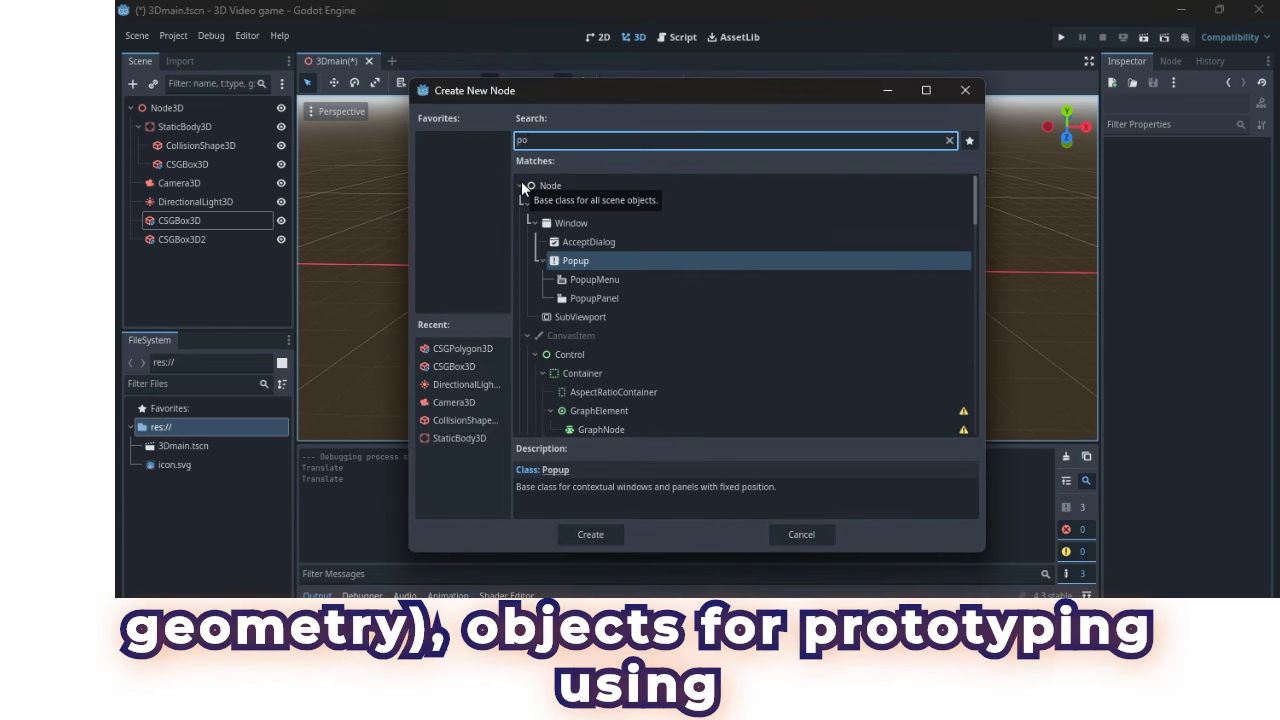
{"action": "type", "text": "ly"}
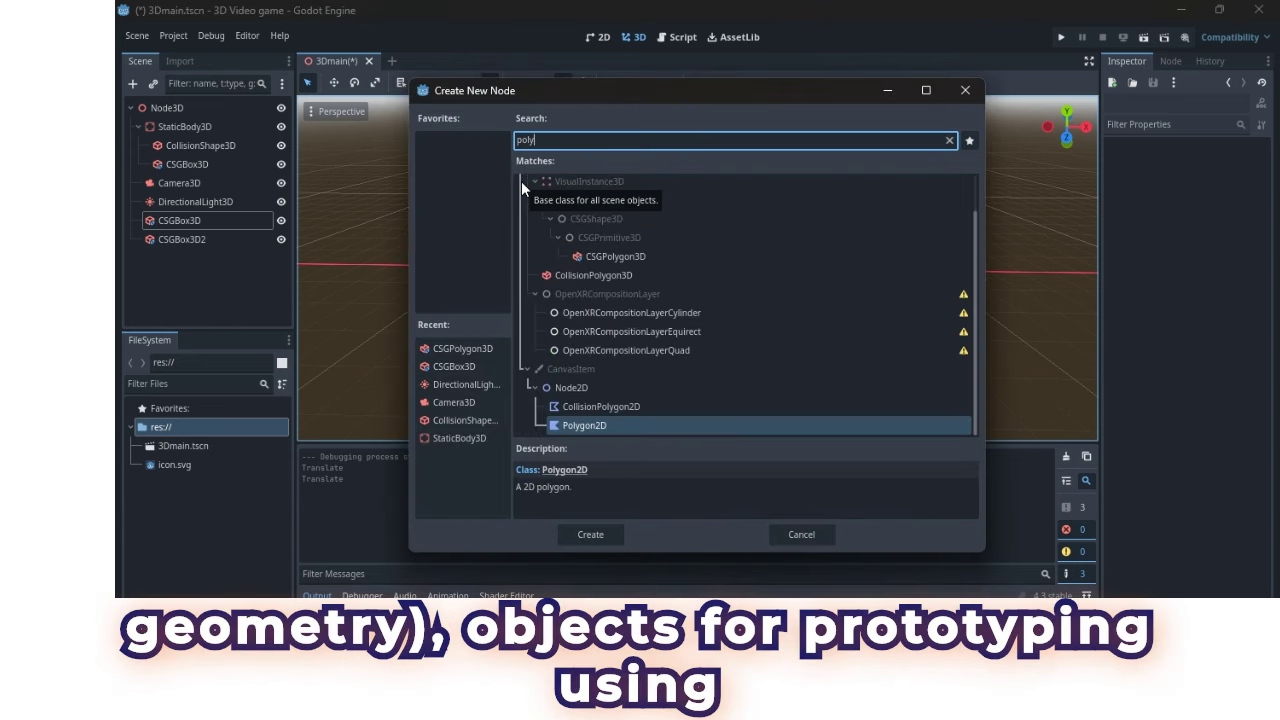
{"action": "left_click", "coordinate": [635, 257]}
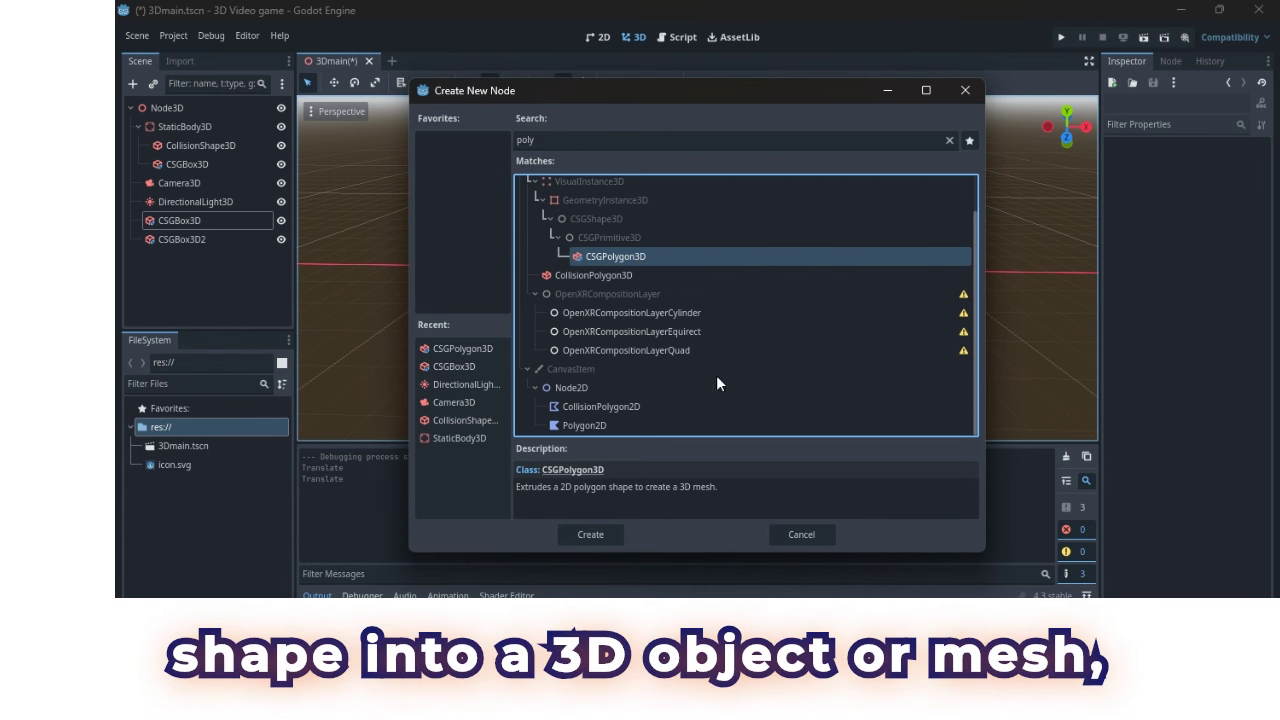
{"action": "left_click", "coordinate": [604, 534]}
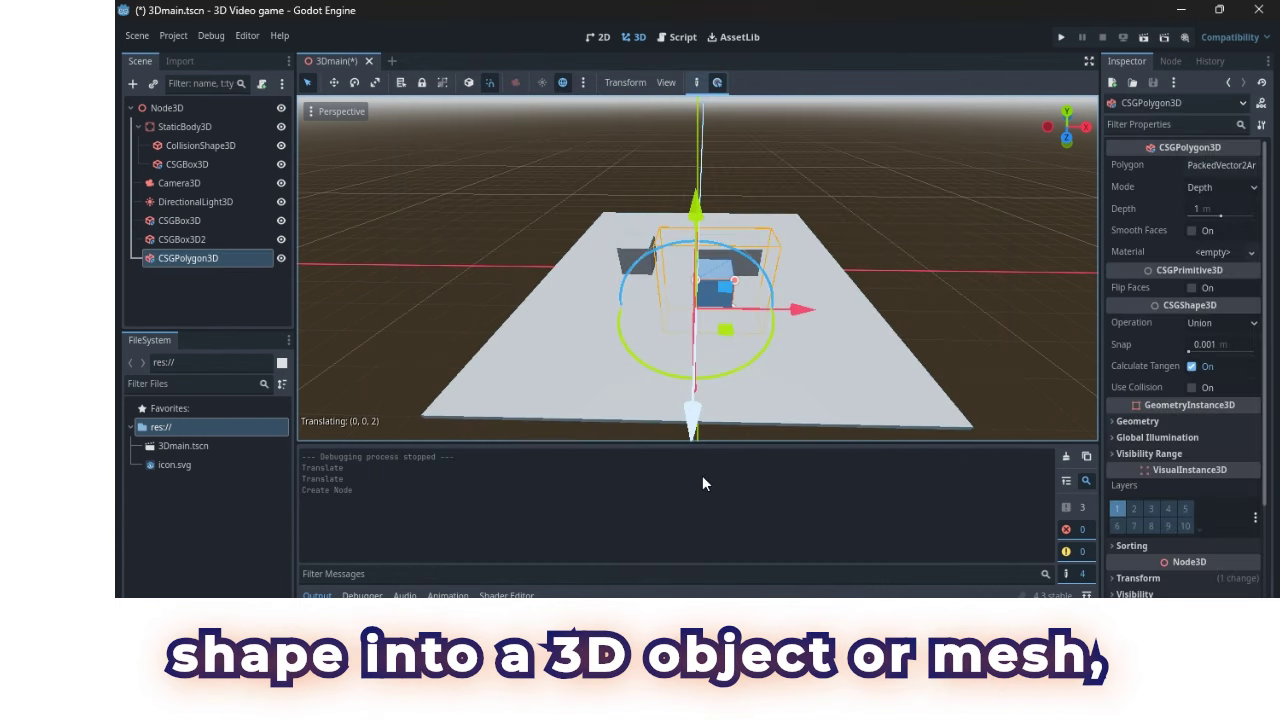
Step: Move the polygon shape along the Z axis, keeping it on the floor in front of the two boxes
{"action": "middle_click_drag", "start_coordinate": [827, 388], "coordinate": [672, 367]}
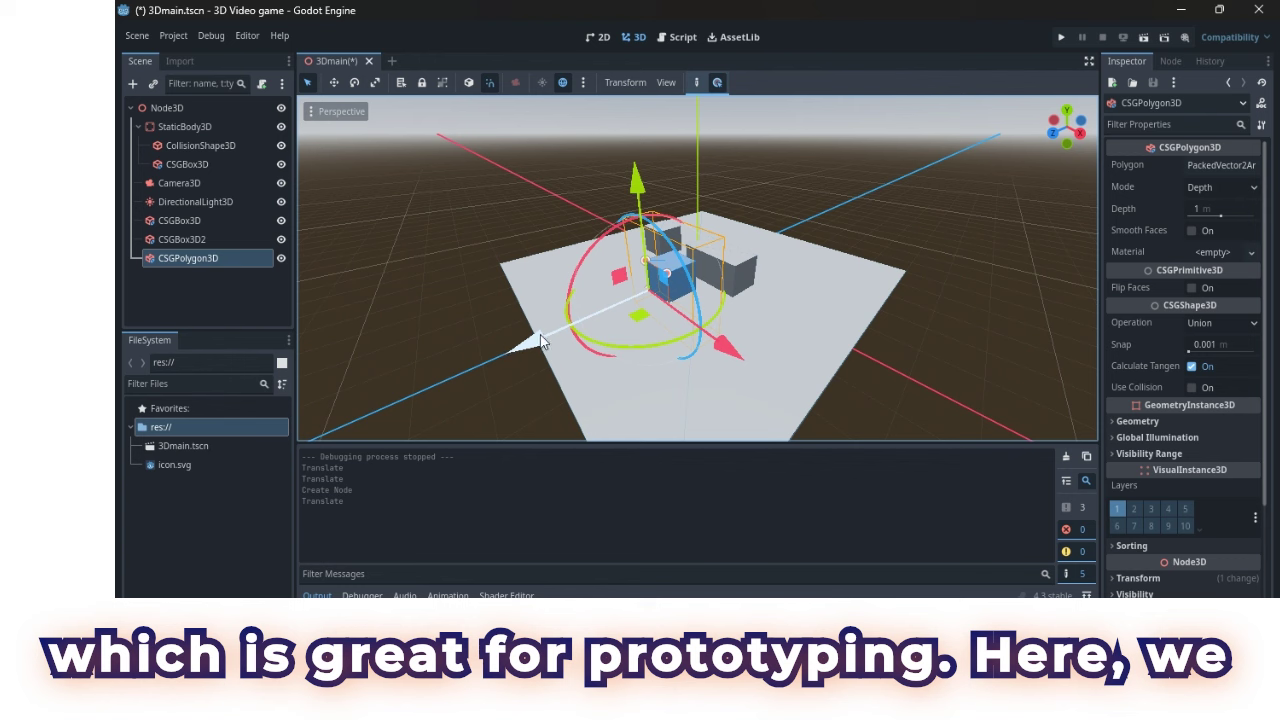
{"action": "left_click_drag", "start_coordinate": [522, 333], "coordinate": [465, 313]}
{"action": "middle_click_drag", "start_coordinate": [465, 313], "coordinate": [602, 288]}
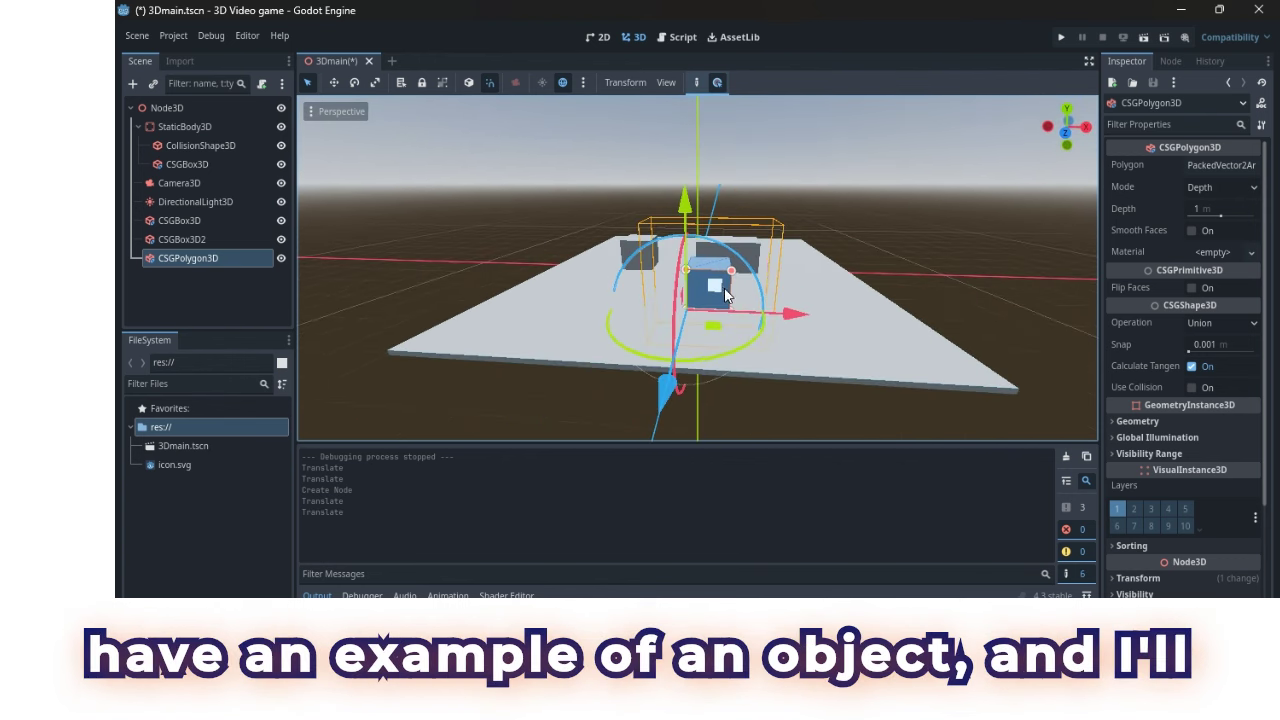
{"action": "scroll", "coordinate": [724, 292], "scroll_direction": "up", "scroll_amount": 2}
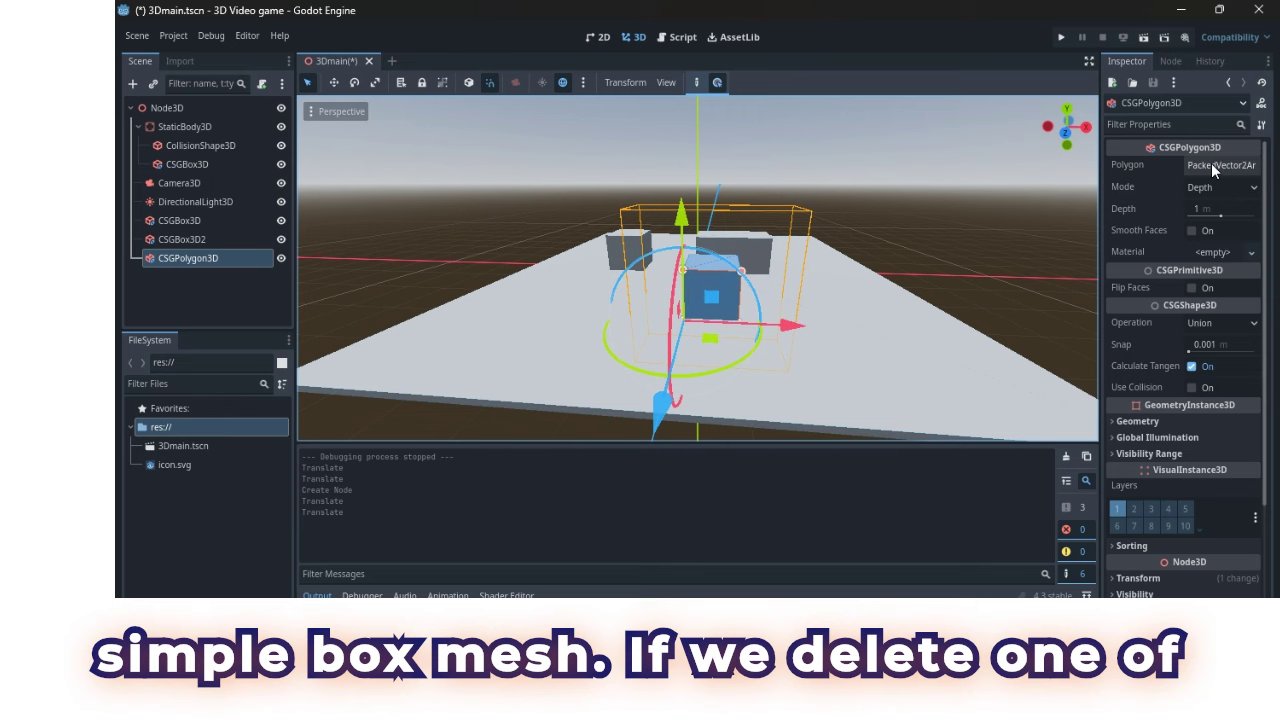
Step: Try deleting point 0 from the CSGPolygon3D's point array and undo the deletion
{"action": "left_click", "coordinate": [1211, 163]}
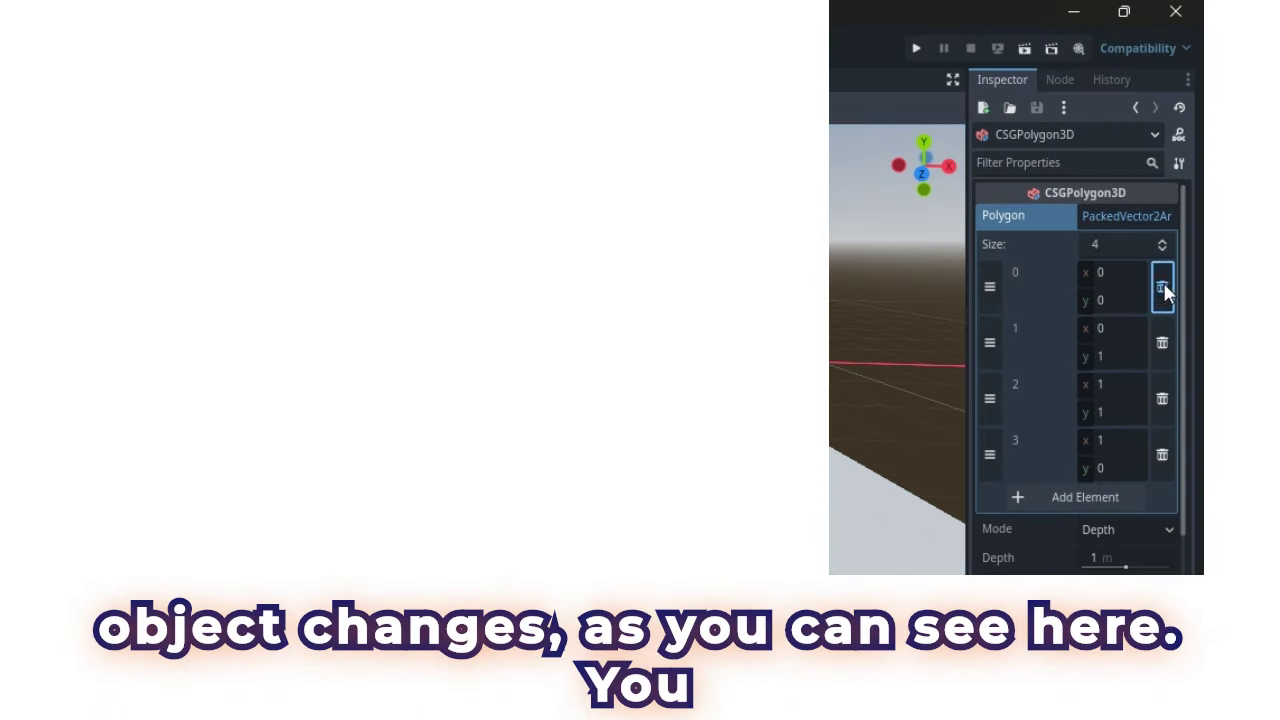
{"action": "left_click", "coordinate": [1163, 287]}
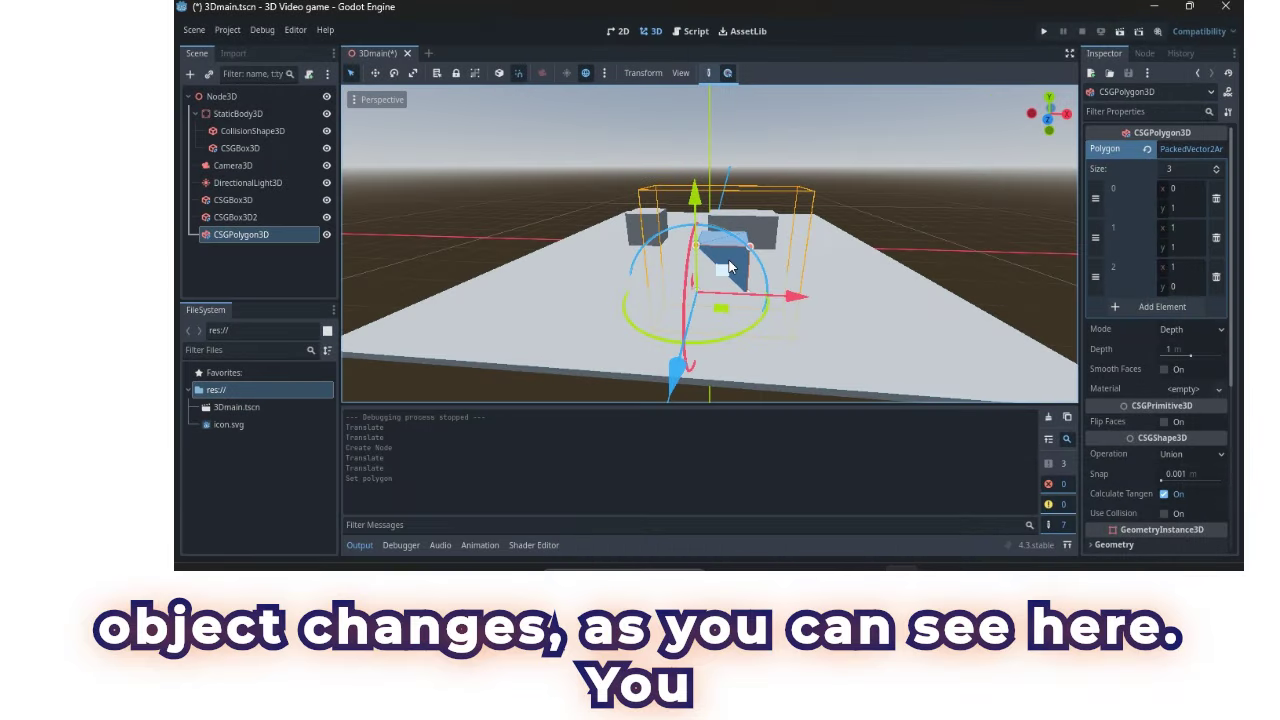
{"action": "key", "text": "ctrl+z"}
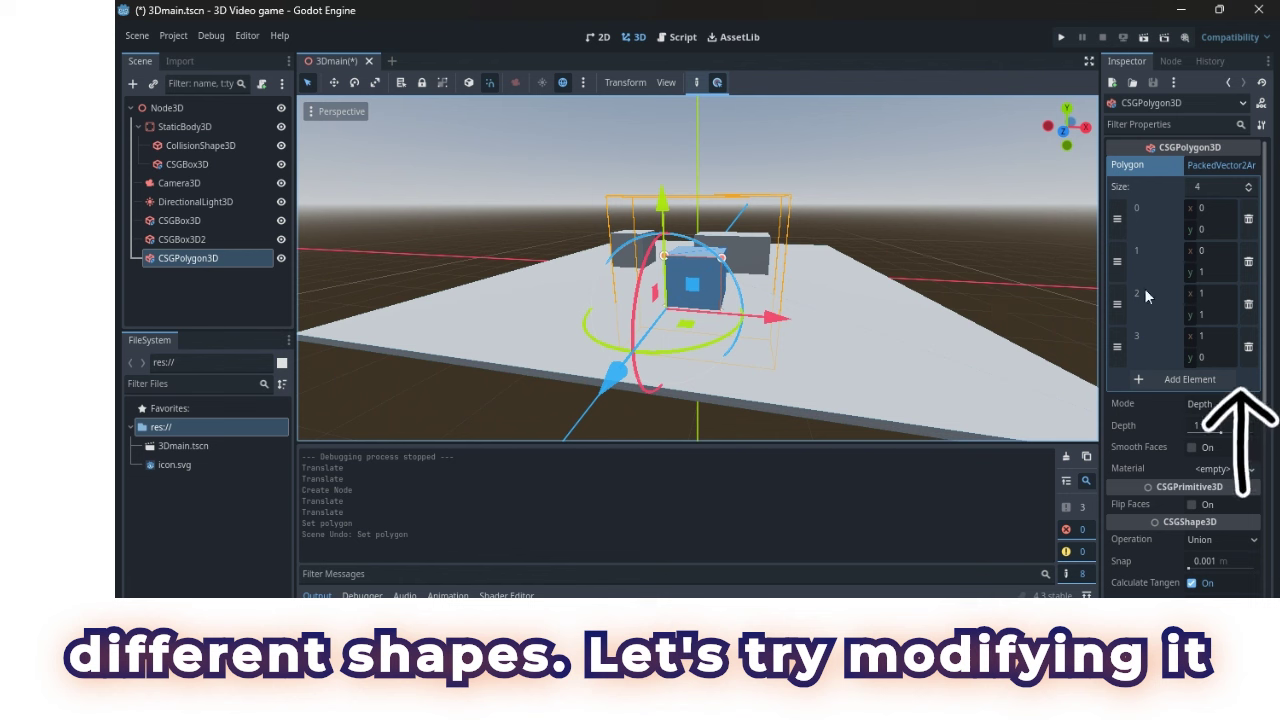
Step: Delete point 3 from the polygon's point array and change the Y coordinate of point 2
{"action": "left_click", "coordinate": [1248, 346]}
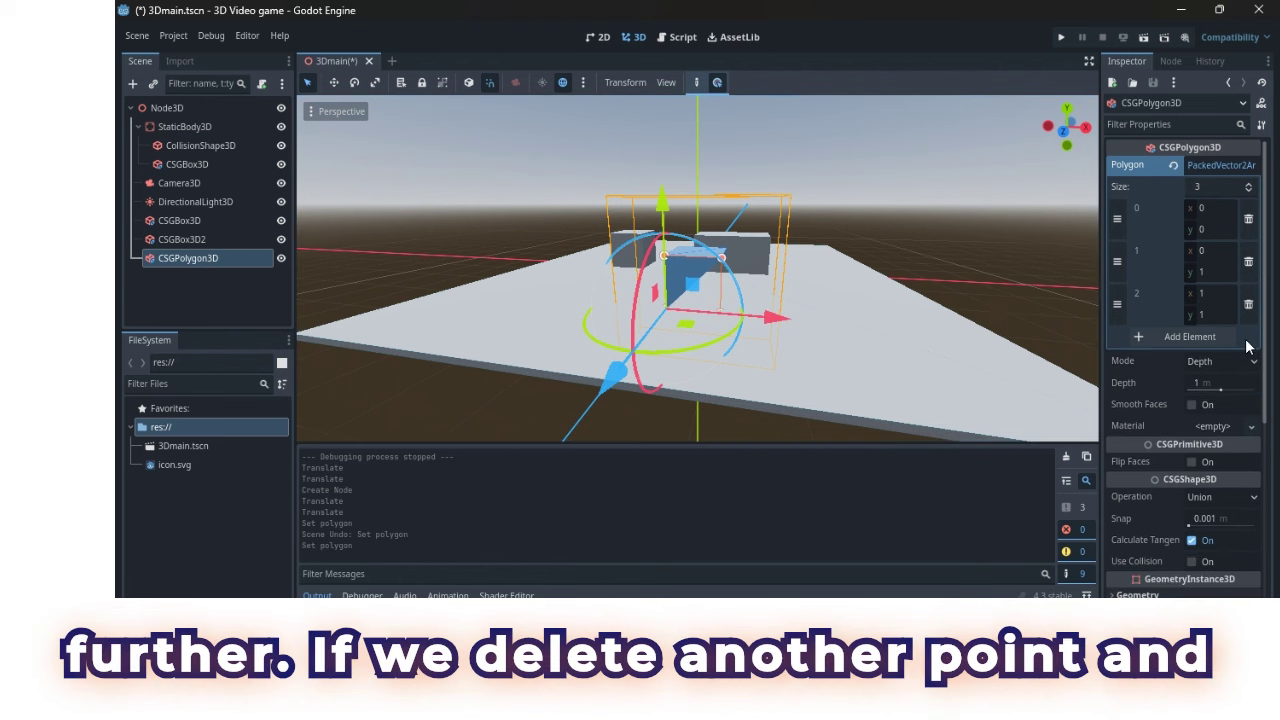
{"action": "left_click", "coordinate": [1223, 316]}
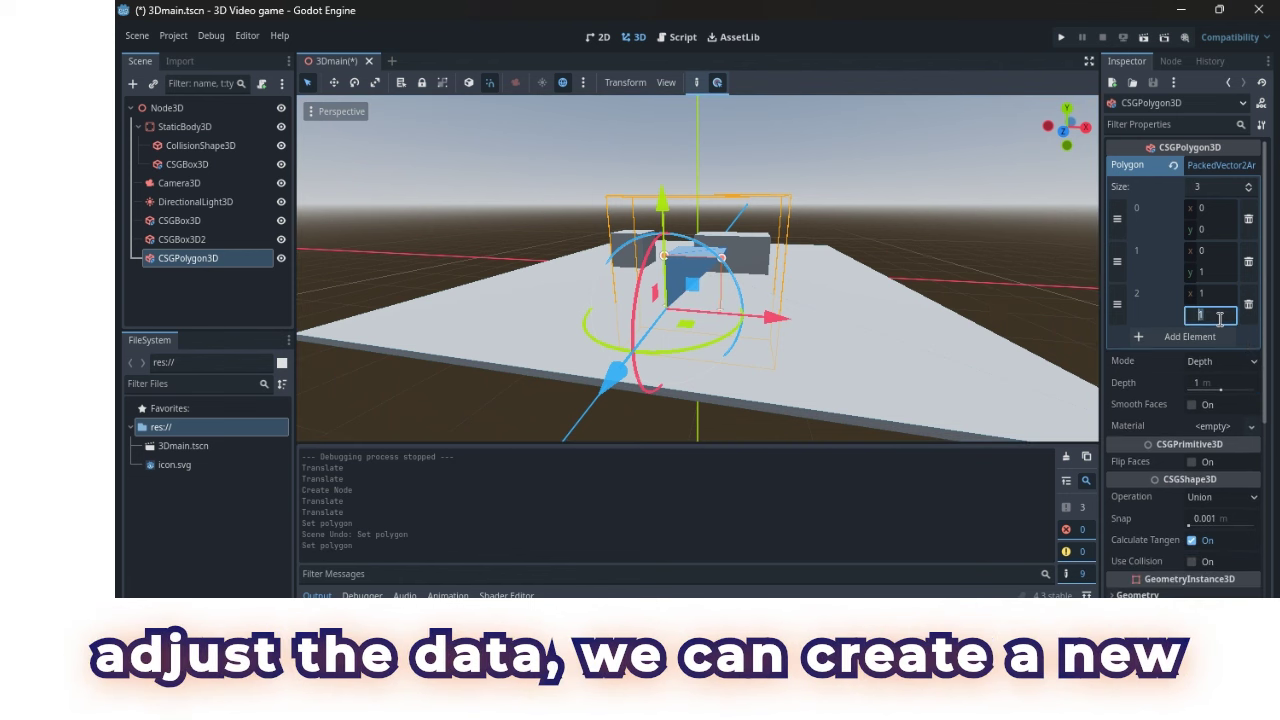
{"action": "key", "text": "Return"}
{"action": "left_click", "coordinate": [881, 274]}
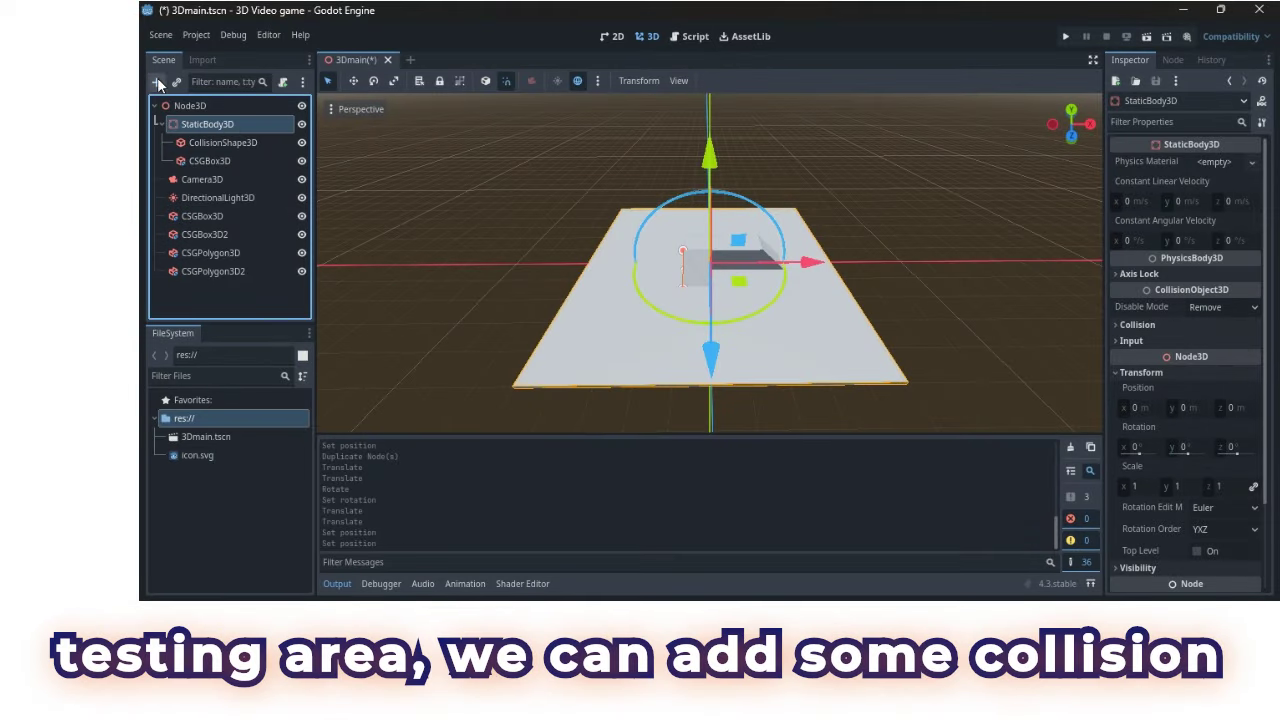
Step: Add another CollisionShape3D node as a child of StaticBody3D
{"action": "key", "text": "ctrl+a"}
{"action": "left_click", "coordinate": [505, 414]}
{"action": "left_click", "coordinate": [605, 523]}
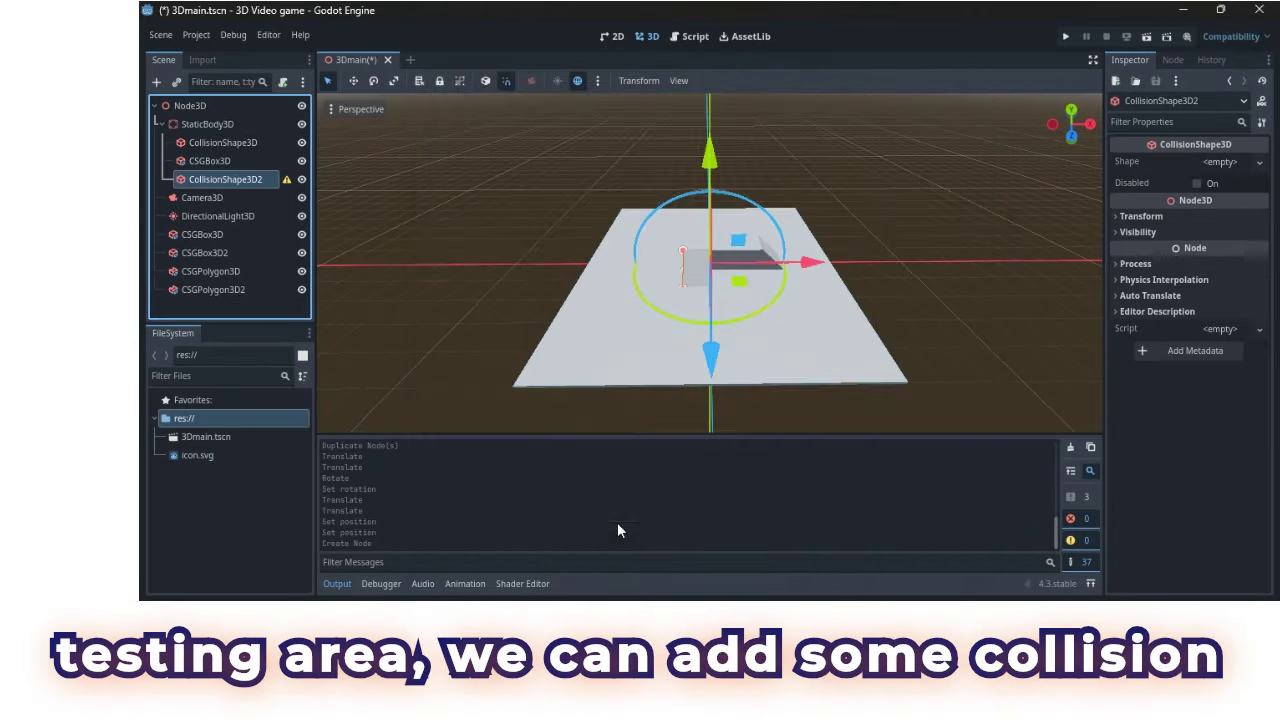
Step: Move the new collision shape along Z to the floor's back edge and assign it a new BoxShape3D
{"action": "mouse_move", "coordinate": [748, 245]}
{"action": "left_mouse_down"}
{"action": "mouse_move", "coordinate": [810, 217]}
{"action": "mouse_move", "coordinate": [750, 225]}
{"action": "left_mouse_up"}
{"action": "middle_click_drag", "start_coordinate": [908, 286], "coordinate": [1037, 232]}
{"action": "left_click", "coordinate": [1244, 166]}
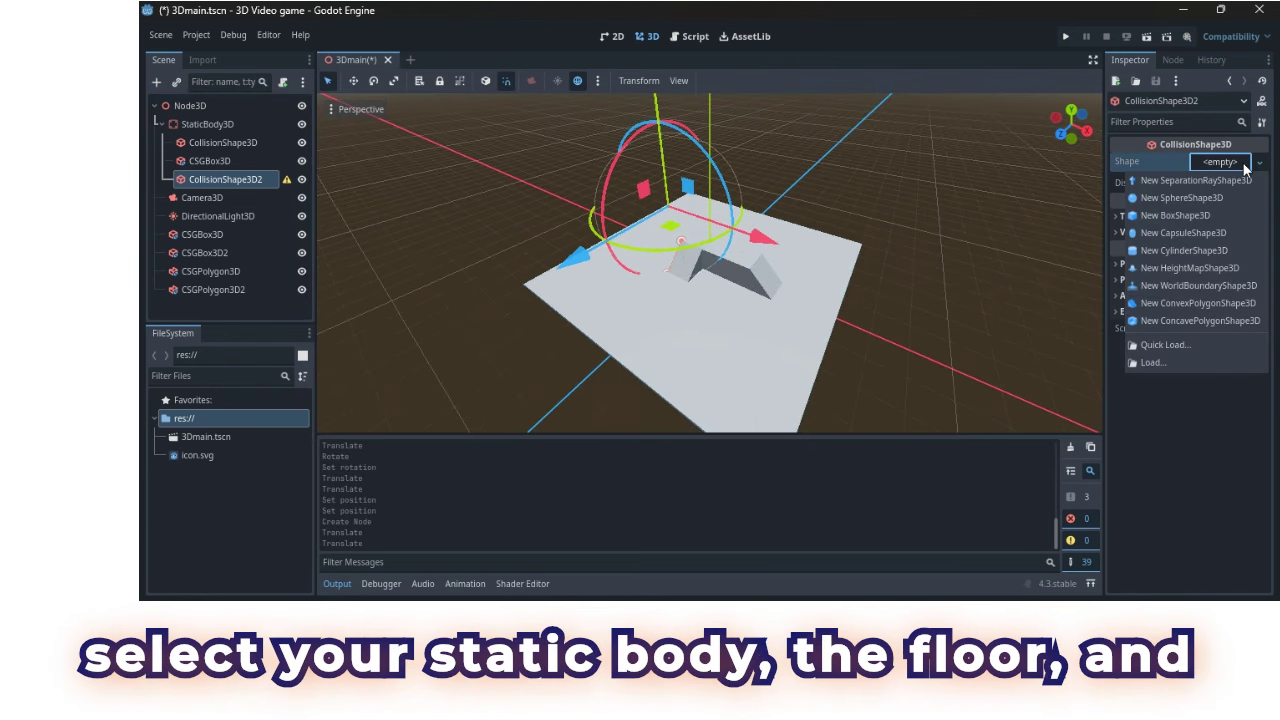
{"action": "left_click", "coordinate": [1193, 213]}
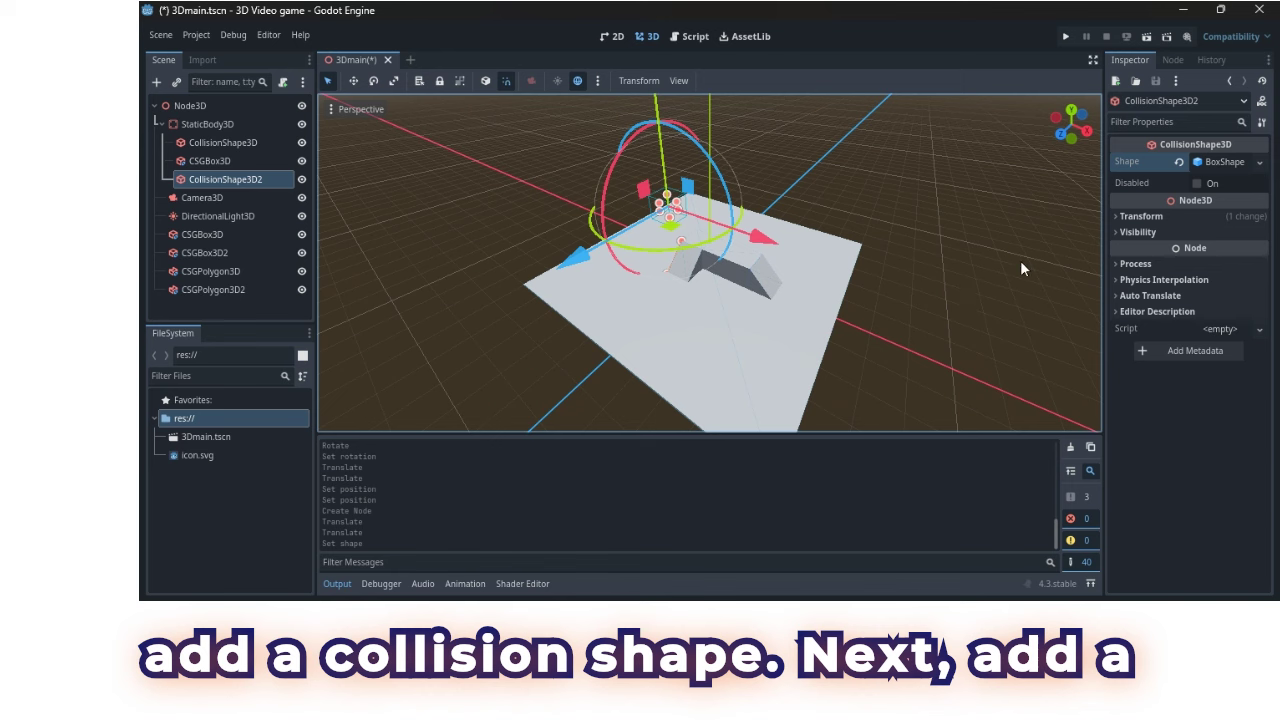
Step: Set the collision box's size to 10 m in X and 5 m in Z
{"action": "left_click", "coordinate": [1214, 162]}
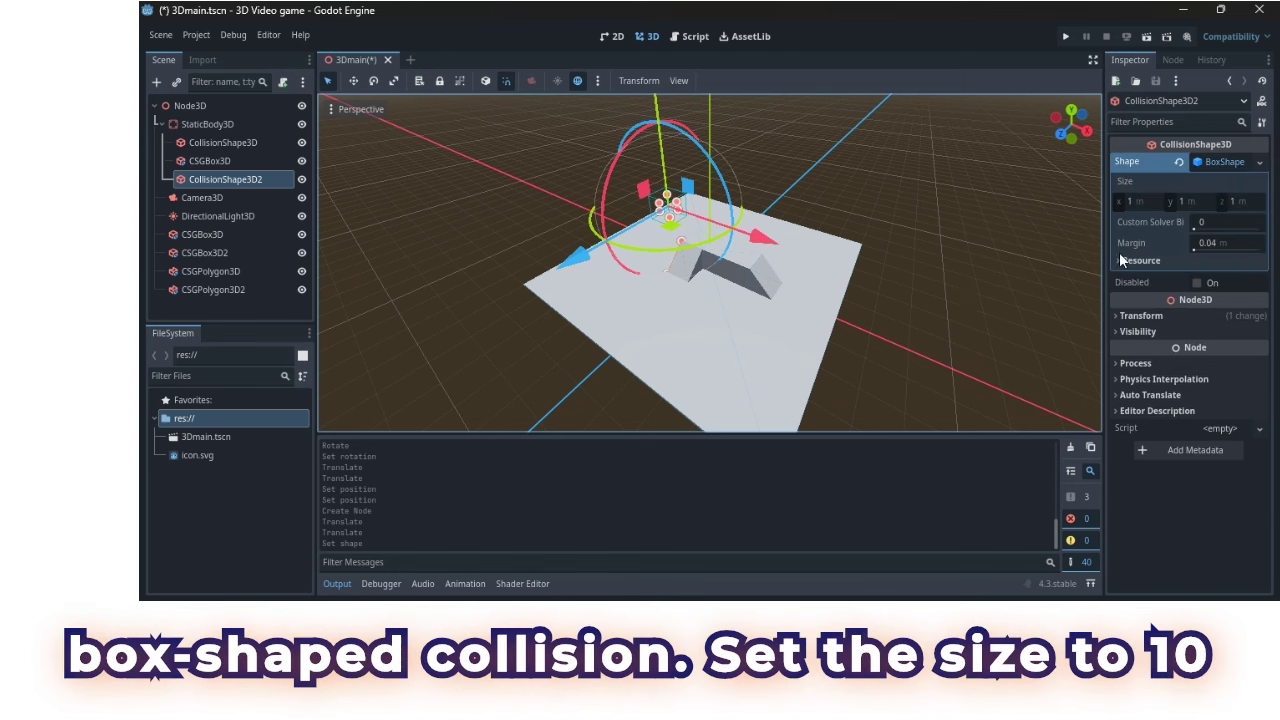
{"action": "left_click", "coordinate": [1148, 202]}
{"action": "type", "text": "10"}
{"action": "key", "text": "Return"}
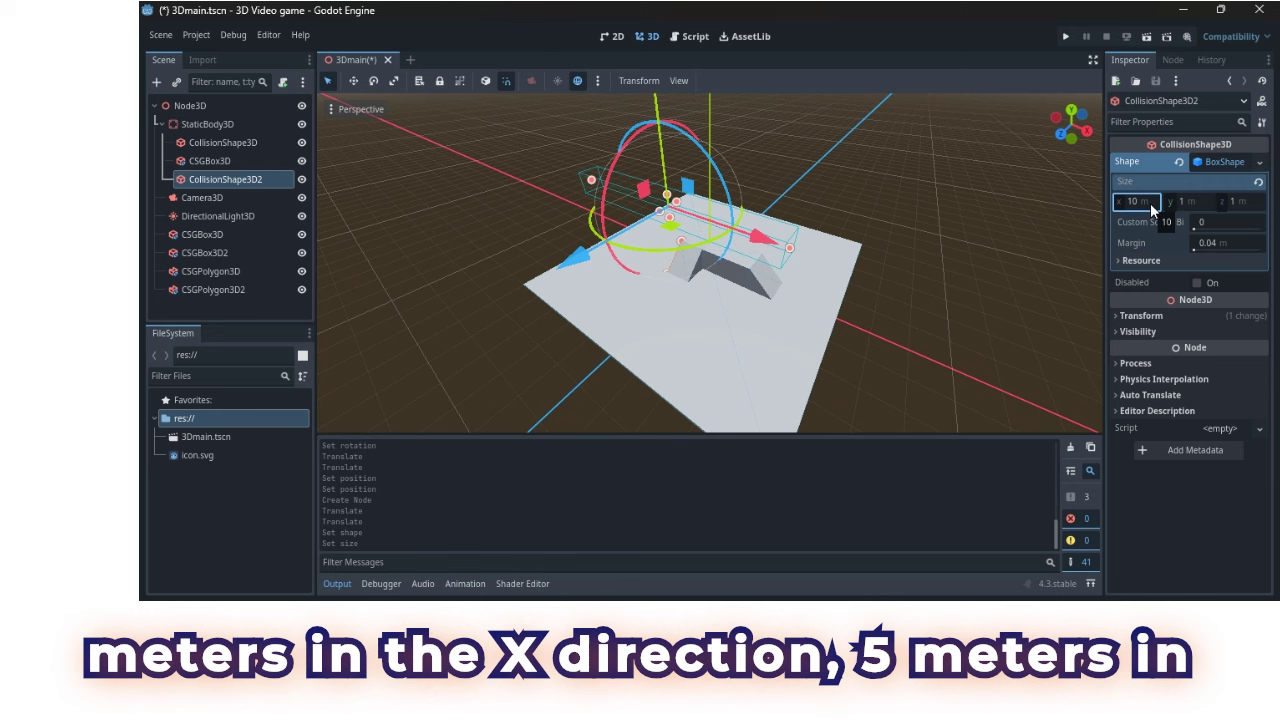
{"action": "left_click", "coordinate": [1245, 202]}
{"action": "type", "text": "5"}
{"action": "key", "text": "Return"}
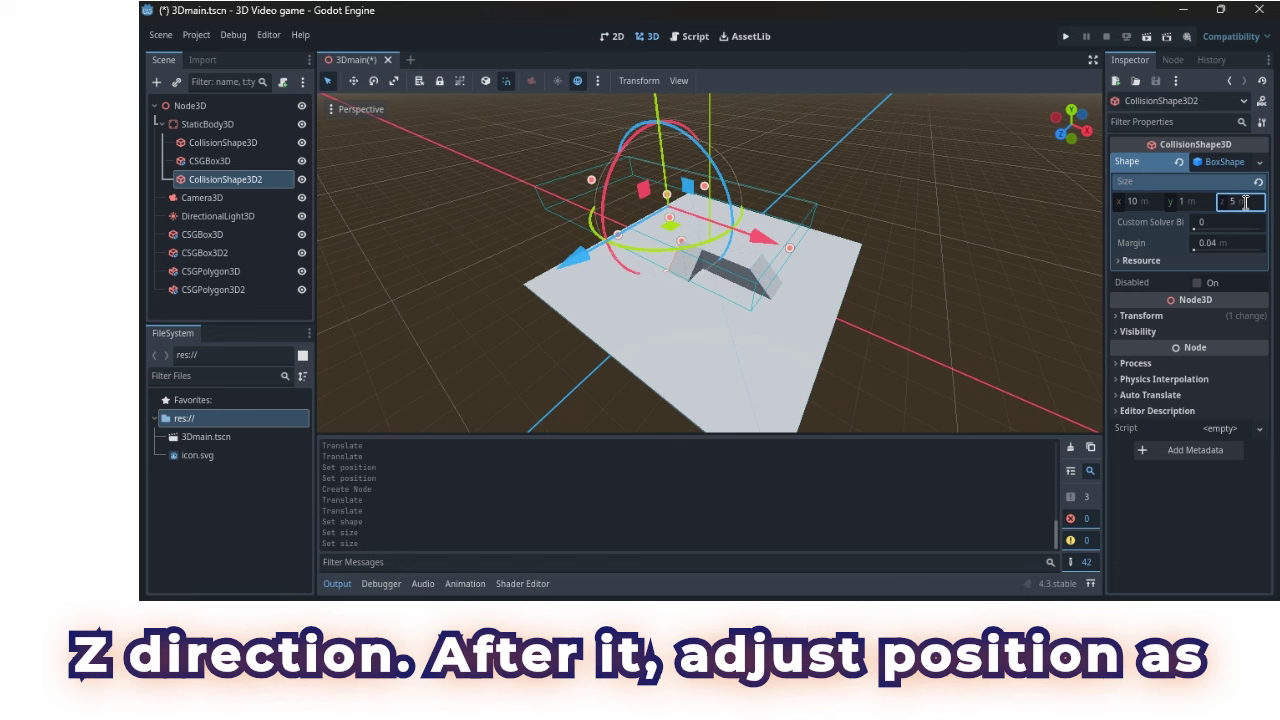
Step: Set the collision box's Z size to 0 m and Y size to 5 m, and reopen the Z size for editing
{"action": "left_click", "coordinate": [1190, 201]}
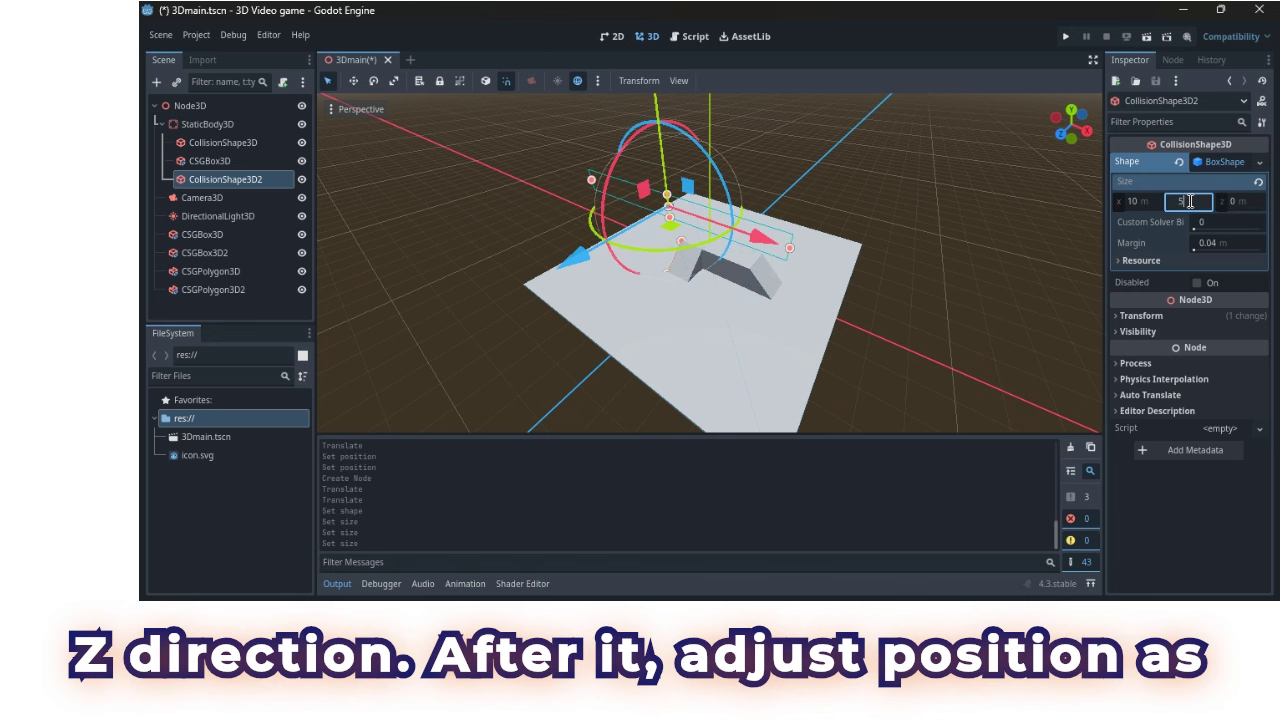
{"action": "type", "text": "5"}
{"action": "key", "text": "Return"}
{"action": "middle_click_drag", "start_coordinate": [915, 242], "coordinate": [847, 246]}
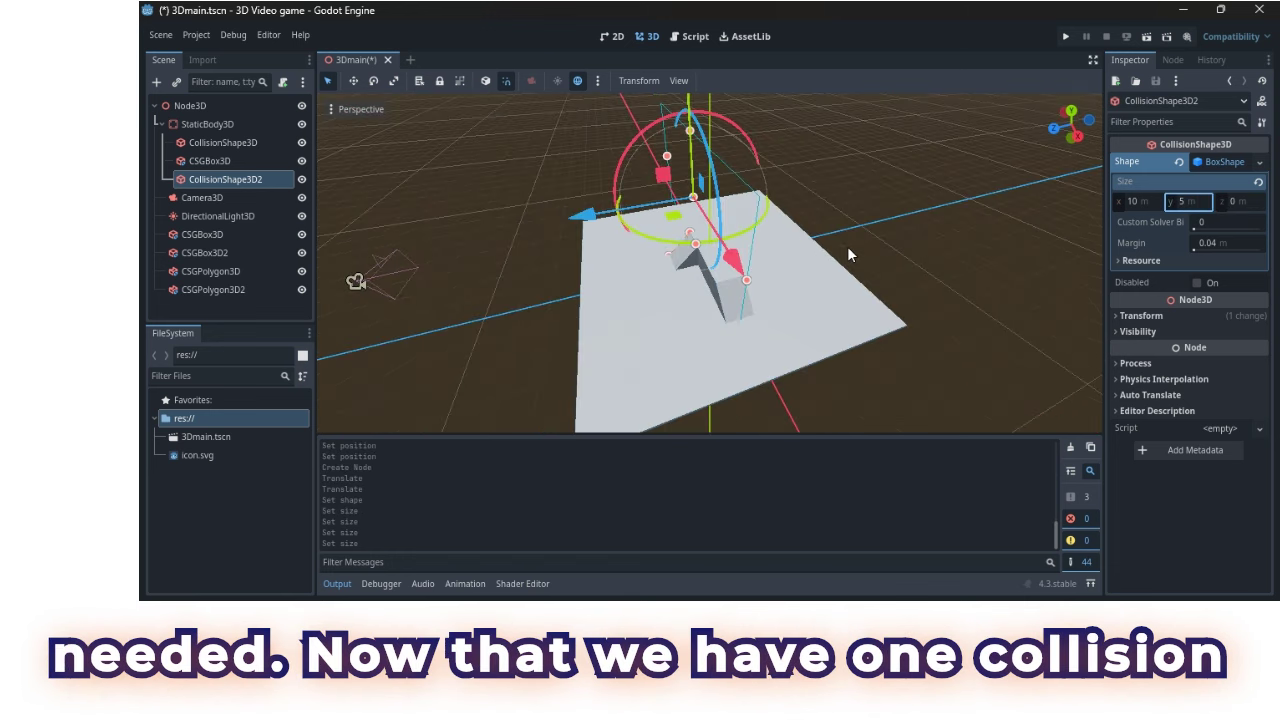
{"action": "left_click", "coordinate": [1243, 201]}
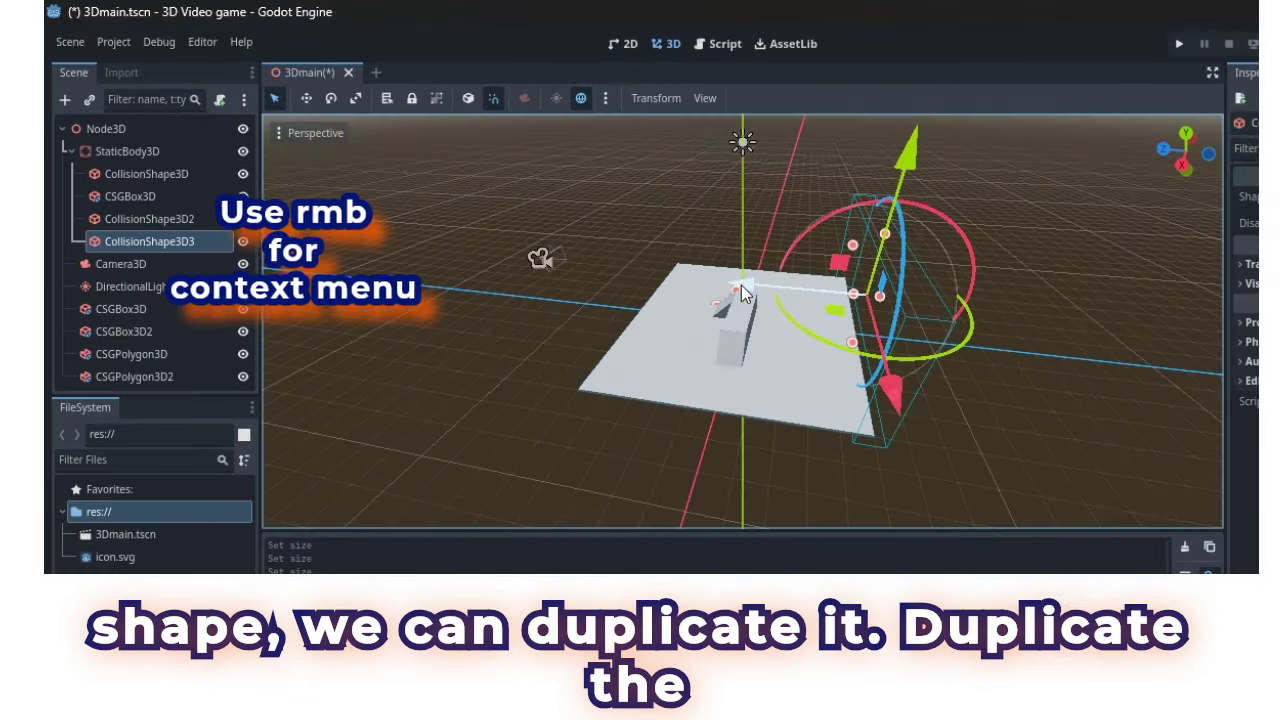
Step: Move the duplicated collision wall along Z to the opposite floor edge, and duplicate it again as a rotated wall along a side edge
{"action": "left_click_drag", "start_coordinate": [707, 233], "coordinate": [561, 229]}
{"action": "left_click_drag", "start_coordinate": [561, 278], "coordinate": [538, 262]}
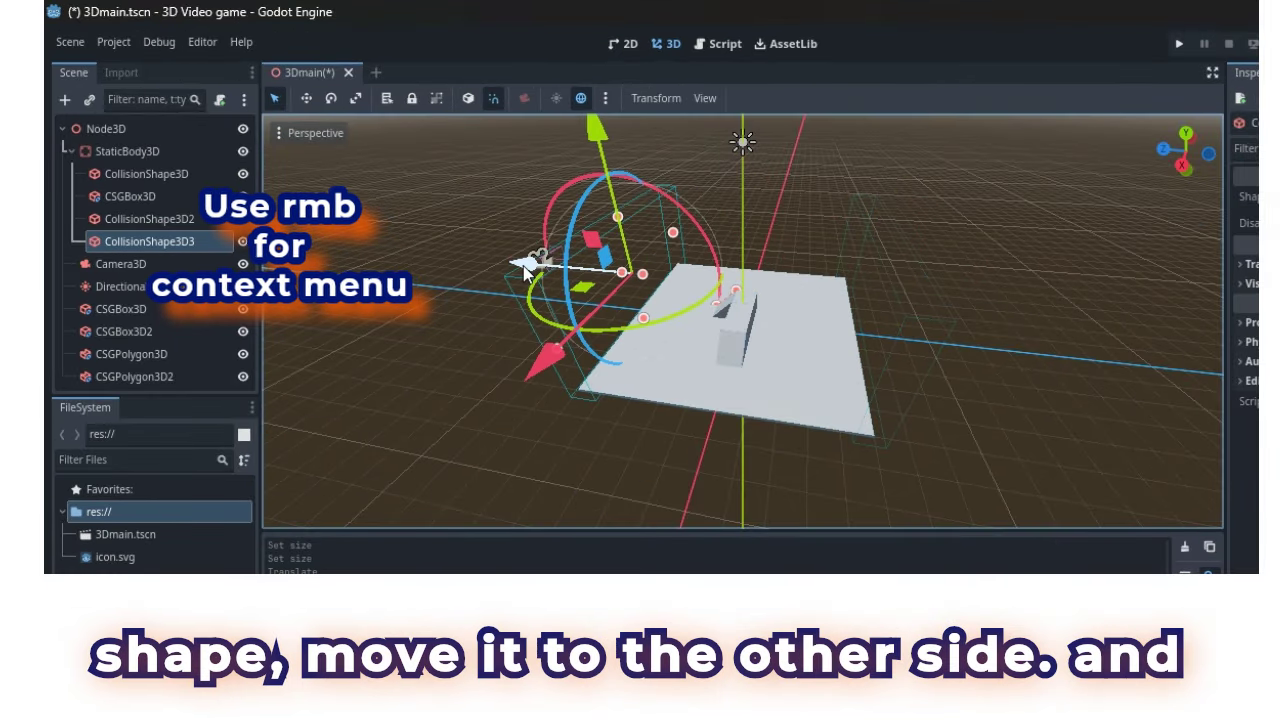
{"action": "right_click", "coordinate": [172, 245]}
{"action": "left_click", "coordinate": [268, 530]}
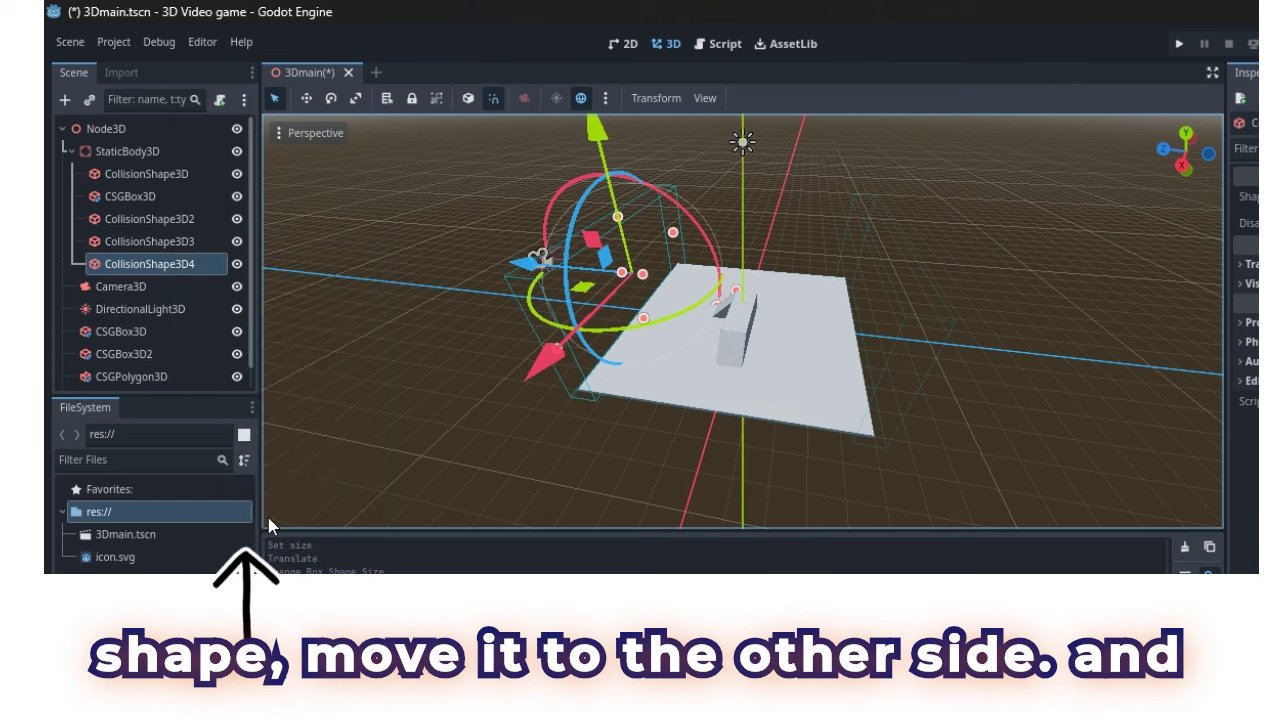
{"action": "left_click_drag", "start_coordinate": [697, 310], "coordinate": [690, 488]}
{"action": "middle_click_drag", "start_coordinate": [925, 461], "coordinate": [854, 411]}
Step: Duplicate the side collision wall, move the copy -9 m along X to the opposite side of the floor, and clear the selection
{"action": "right_click", "coordinate": [140, 264]}
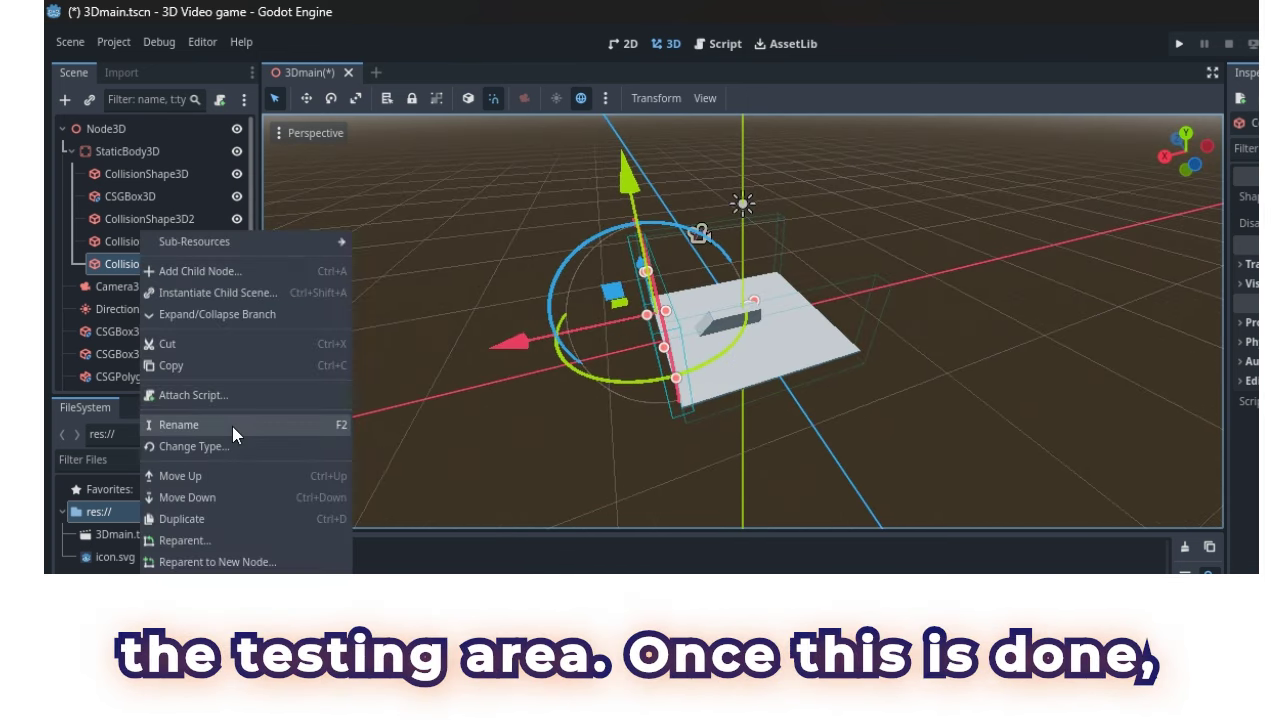
{"action": "left_click", "coordinate": [235, 521]}
{"action": "left_click_drag", "start_coordinate": [526, 355], "coordinate": [711, 313]}
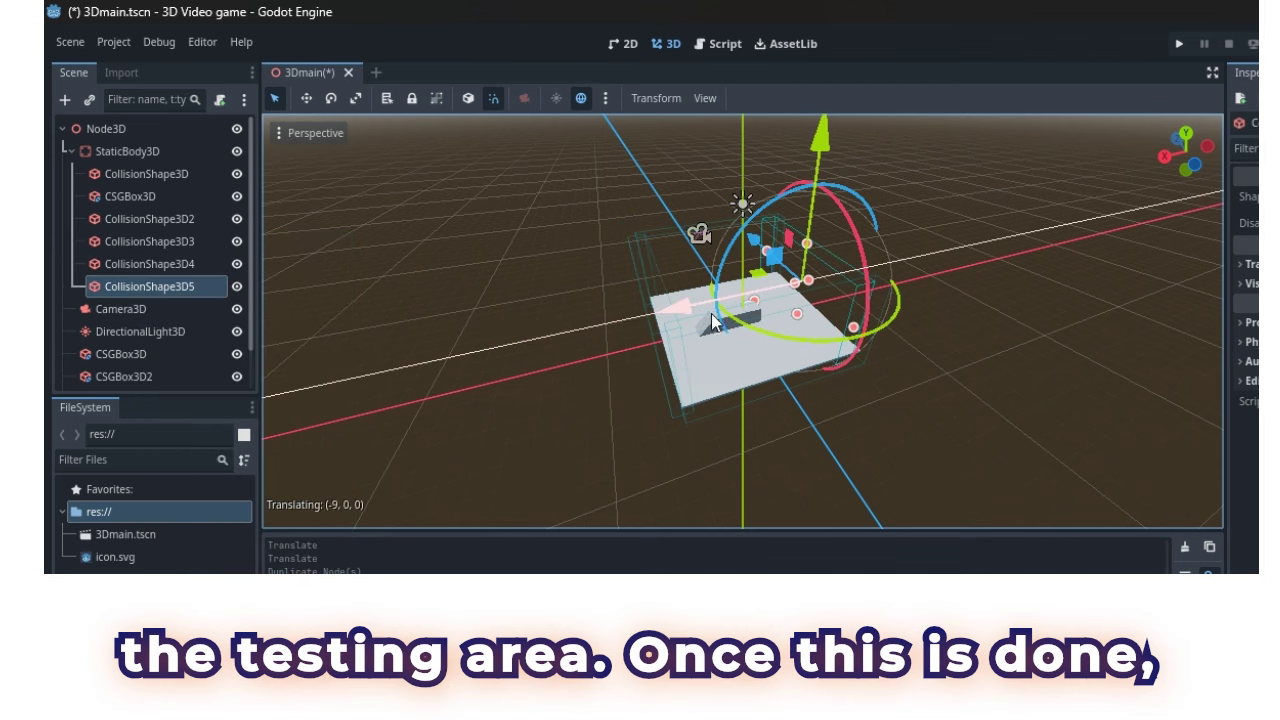
{"action": "middle_click_drag", "start_coordinate": [711, 313], "coordinate": [587, 385]}
{"action": "left_click", "coordinate": [783, 391]}
{"action": "scroll", "coordinate": [508, 355], "scroll_direction": "up", "scroll_amount": 3}
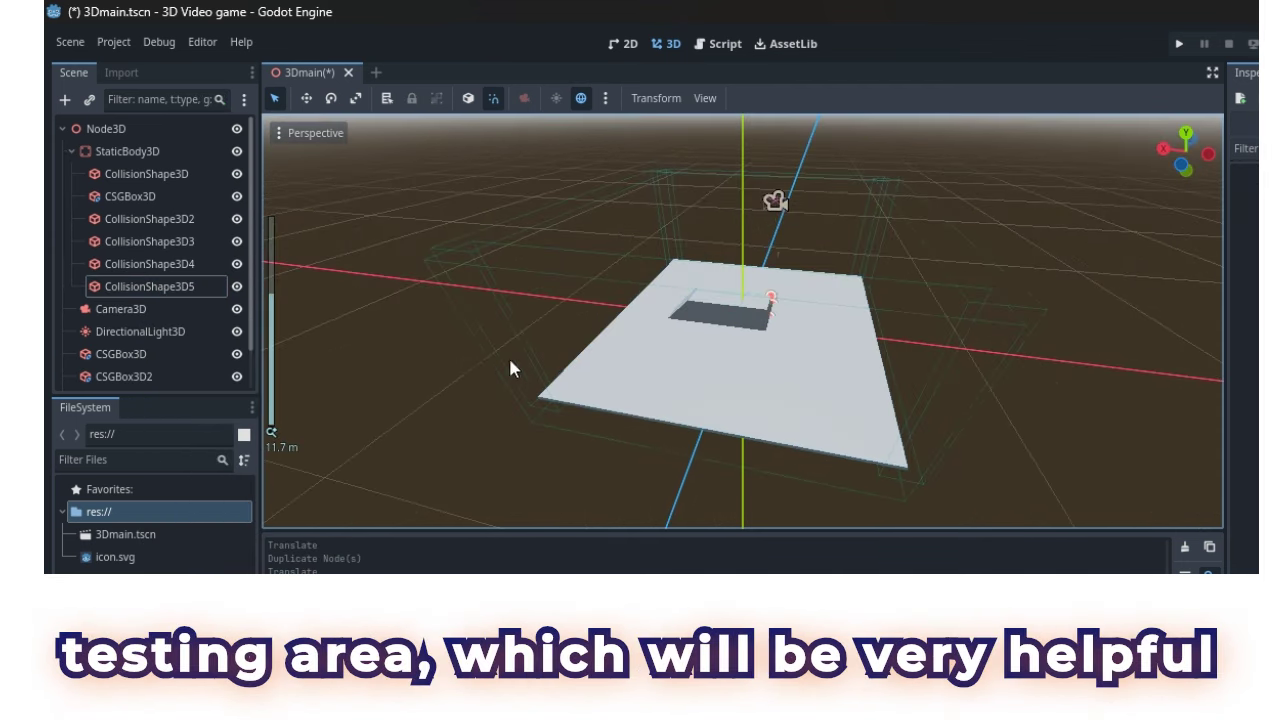
{"action": "middle_click_drag", "start_coordinate": [508, 355], "coordinate": [683, 353]}
{"action": "scroll", "coordinate": [781, 352], "scroll_direction": "up", "scroll_amount": 2}
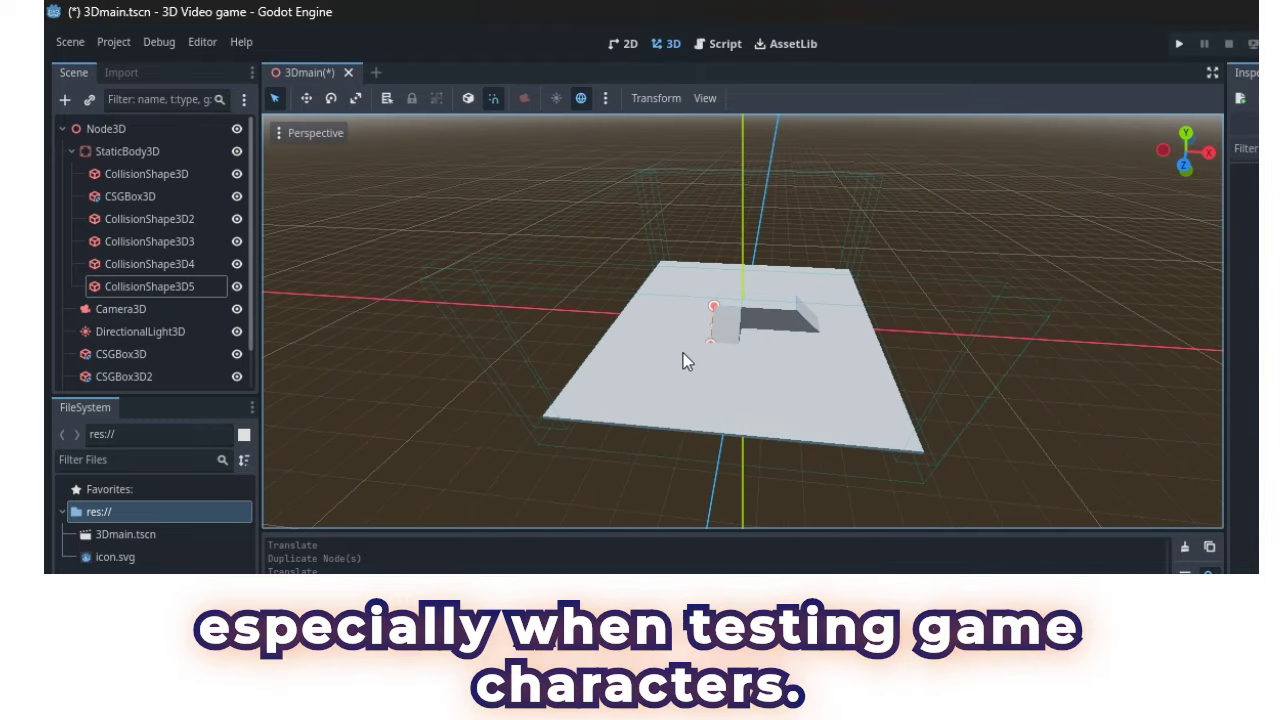